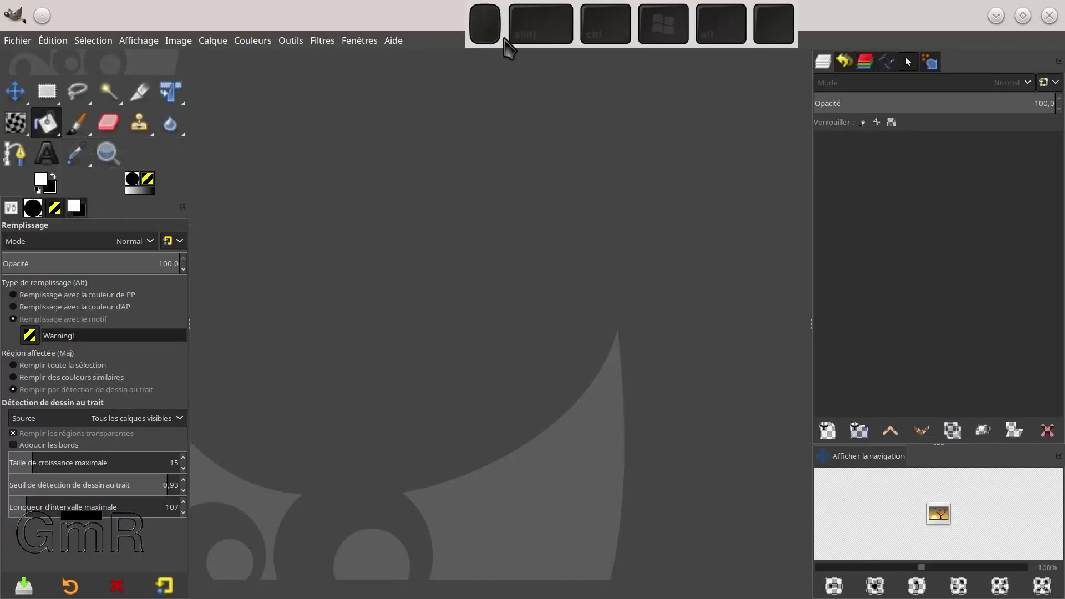
Step: Look up the Bucket Fill tool among the painting tools, in both the main tools list and the canvas context list
drag(504, 37, 470, 38)
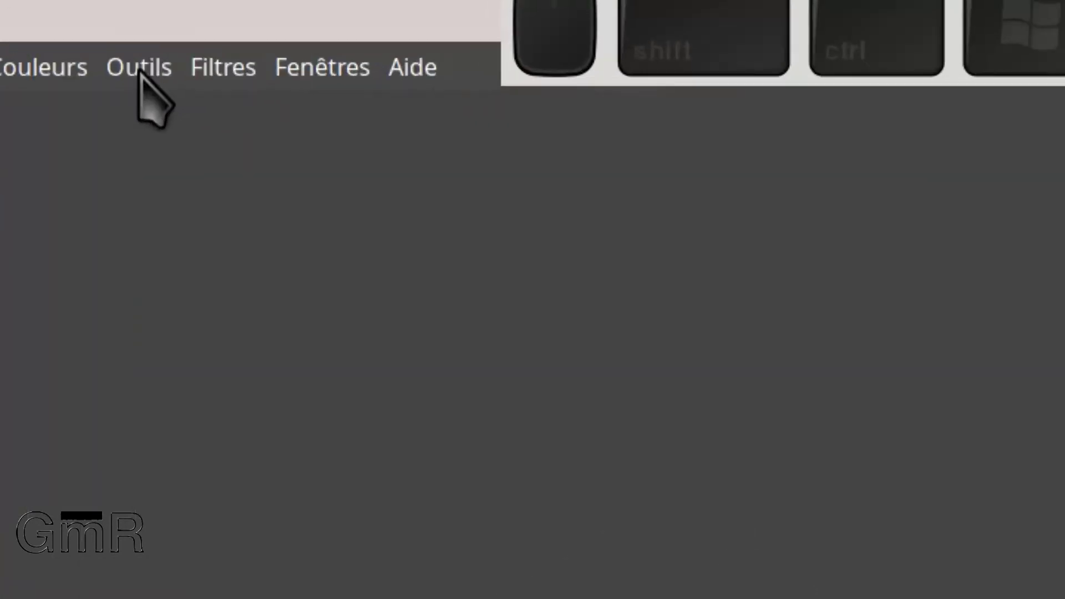
click(291, 41)
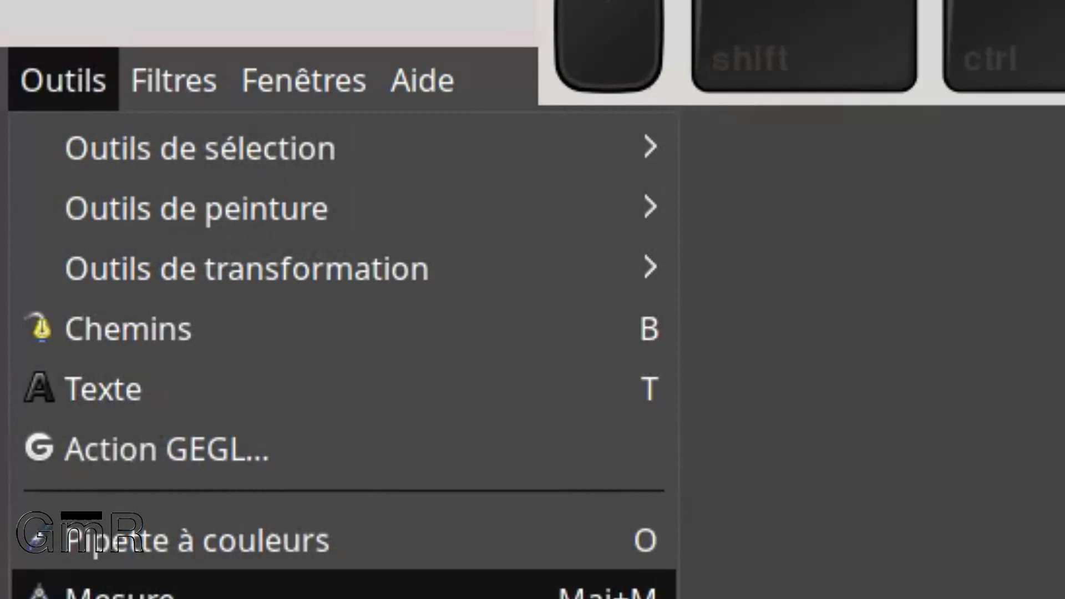
mouse_move(445, 229)
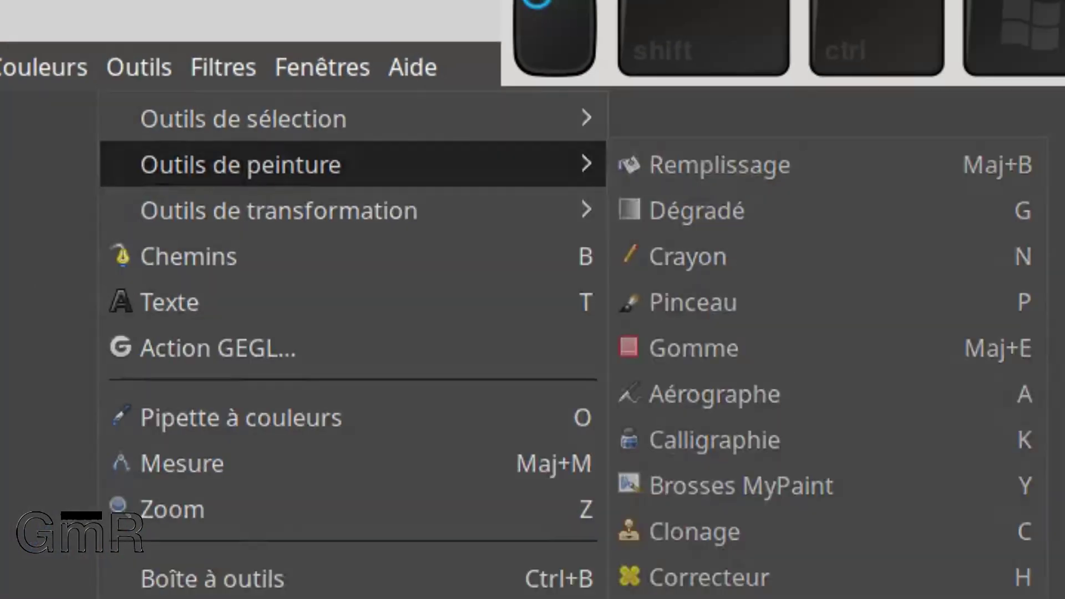
click(855, 209)
right_click(418, 146)
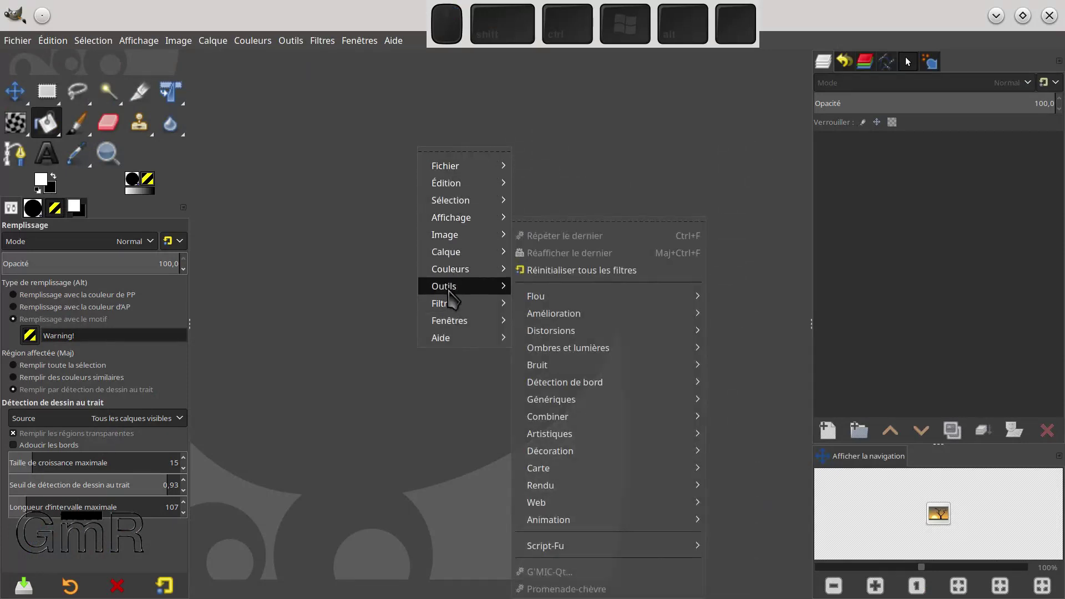
mouse_move(446, 287)
mouse_move(568, 314)
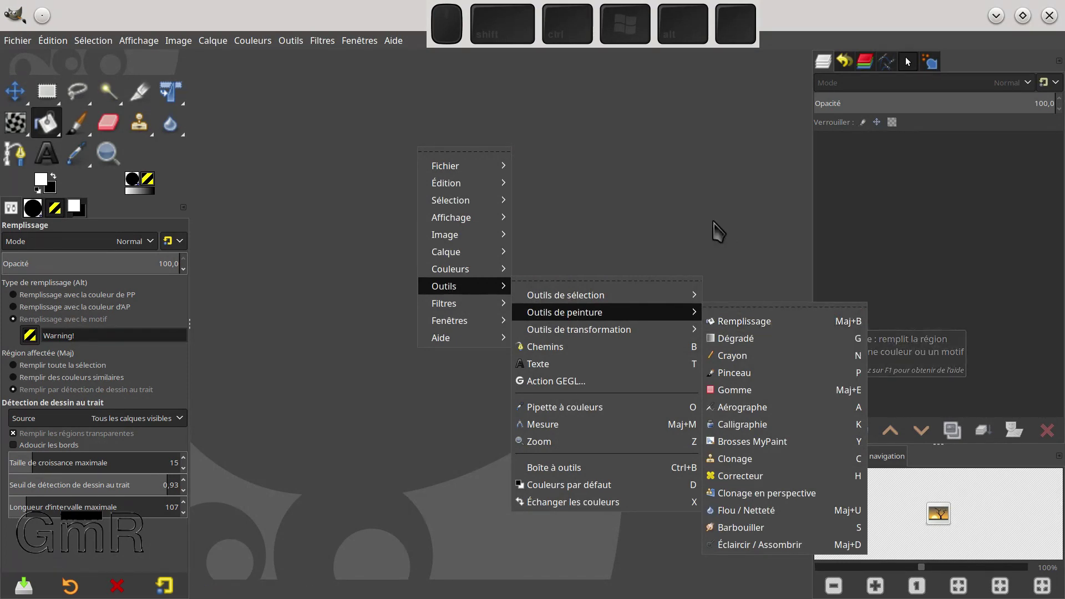
key(Escape)
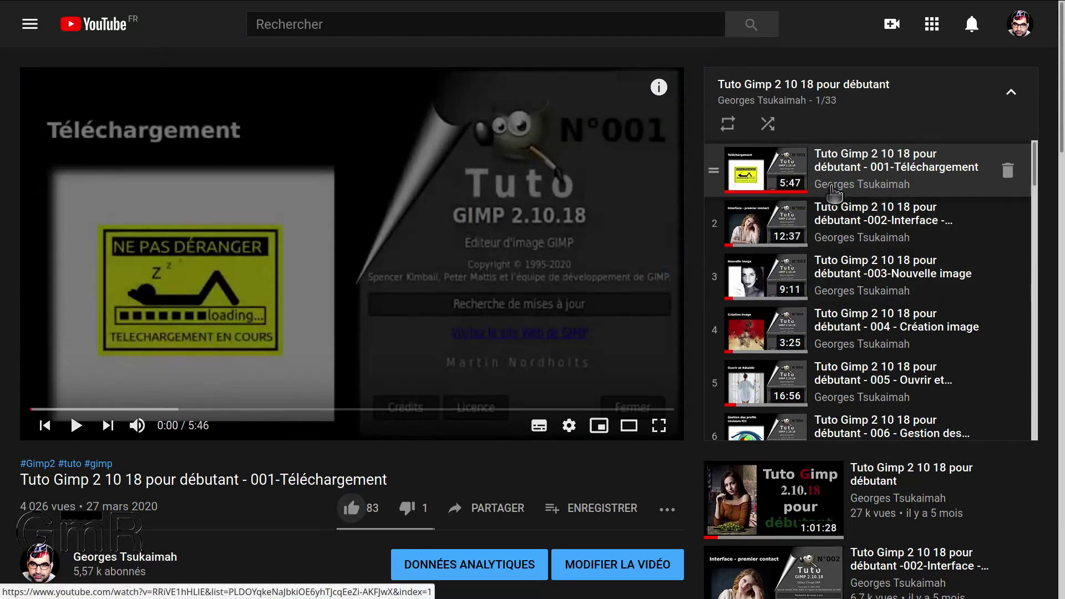
scroll(833, 195, down, 1)
scroll(833, 195, up, 1)
scroll(834, 195, up, 1)
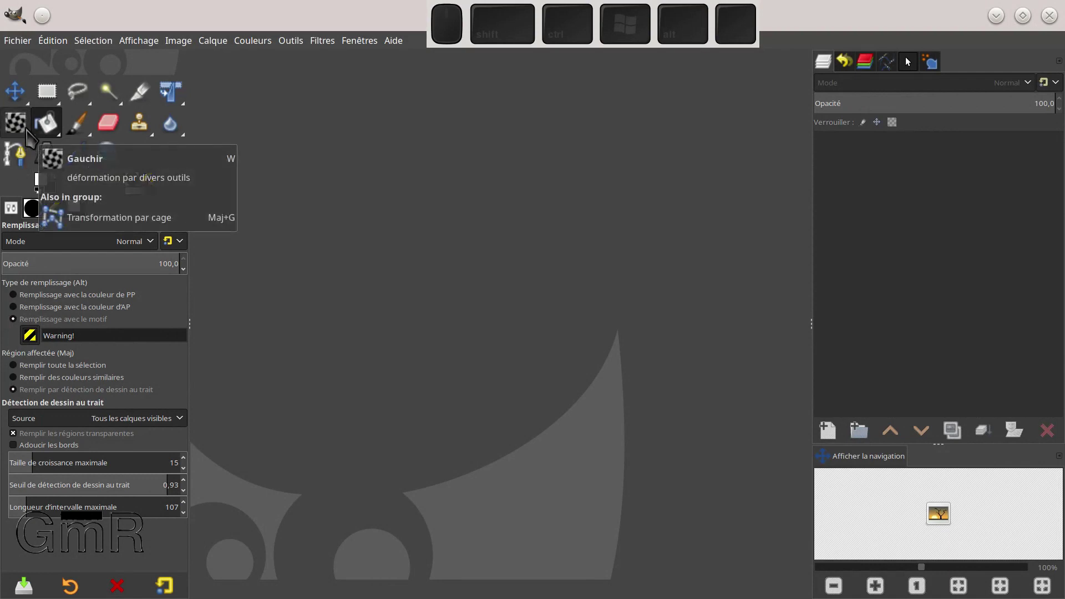
Step: Create a new image with the default settings
click(21, 41)
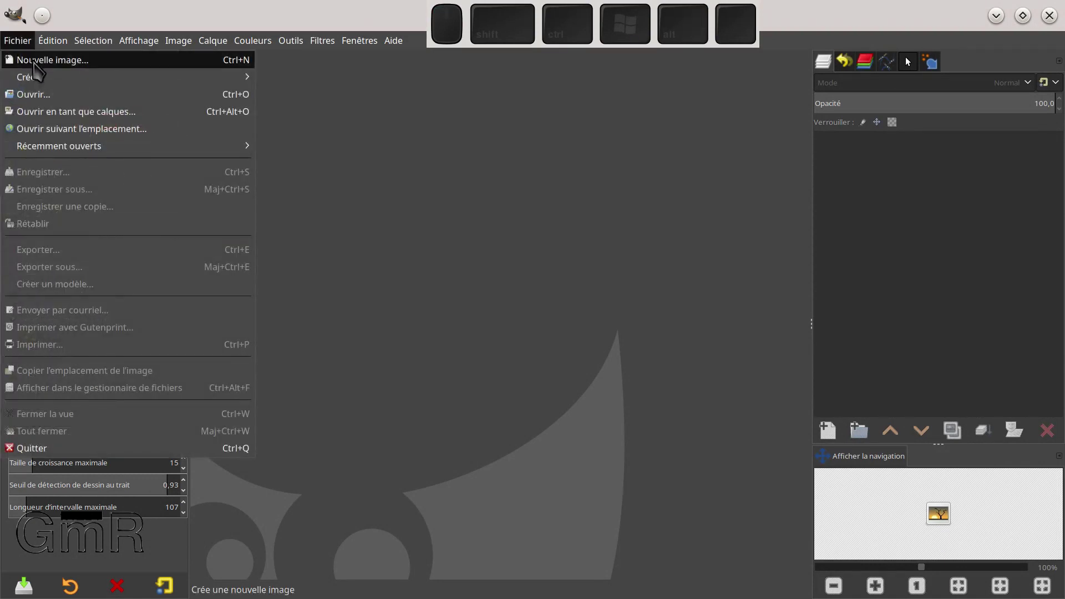
click(34, 62)
click(474, 339)
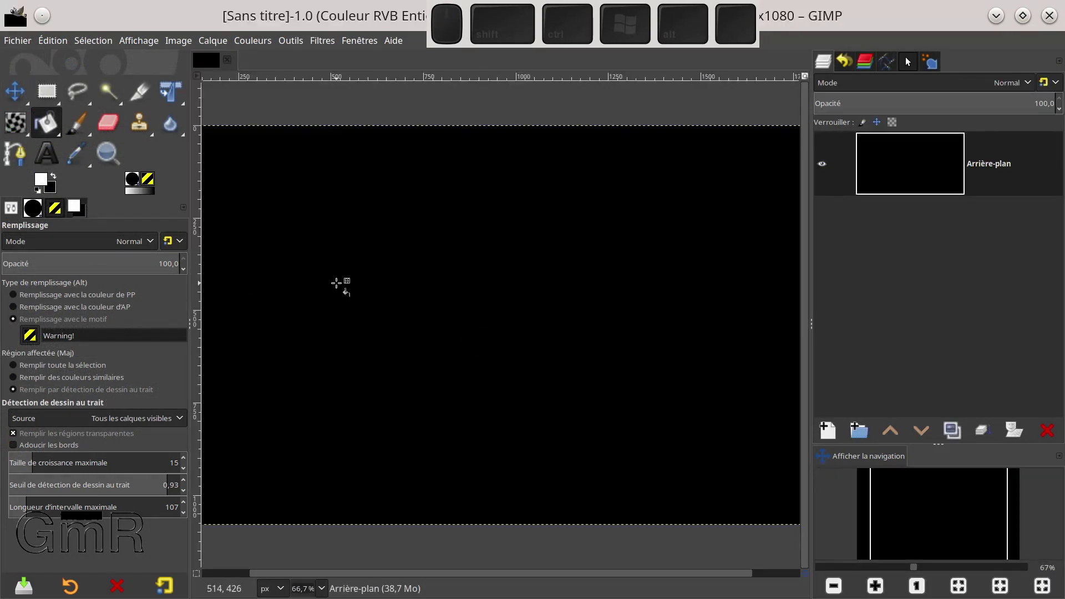
scroll(337, 283, down, 2)
drag(341, 283, 410, 283)
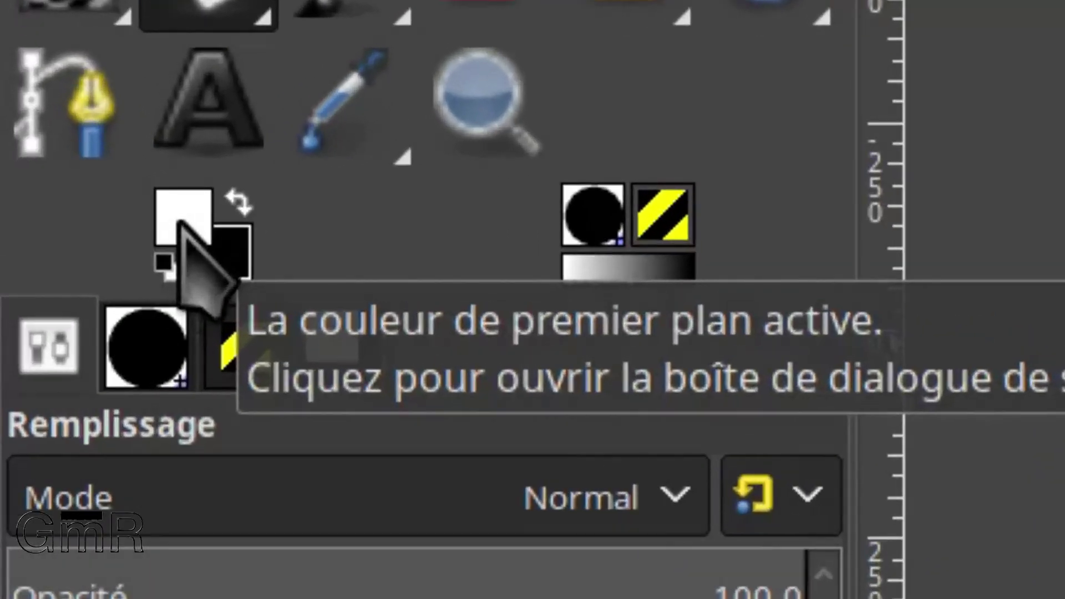
Step: Set the foreground colour to red ef1c1c
click(182, 219)
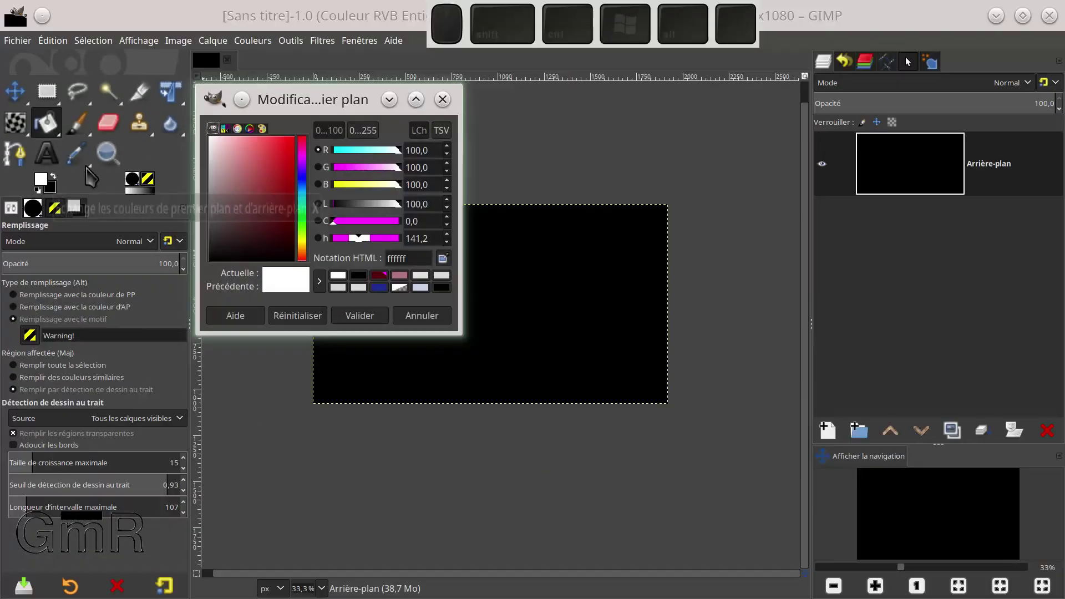
click(284, 144)
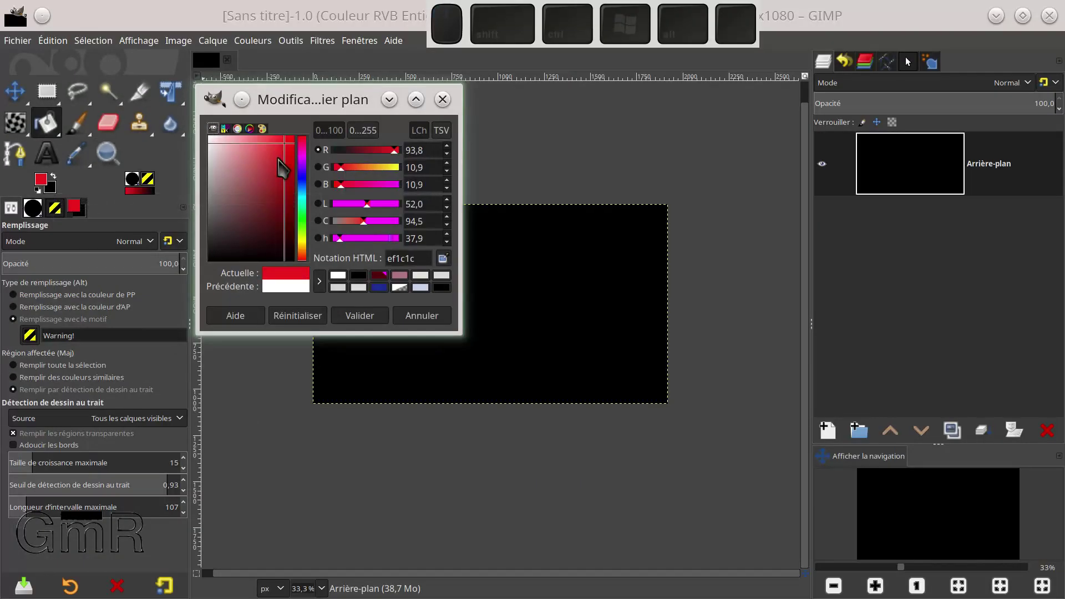
click(358, 314)
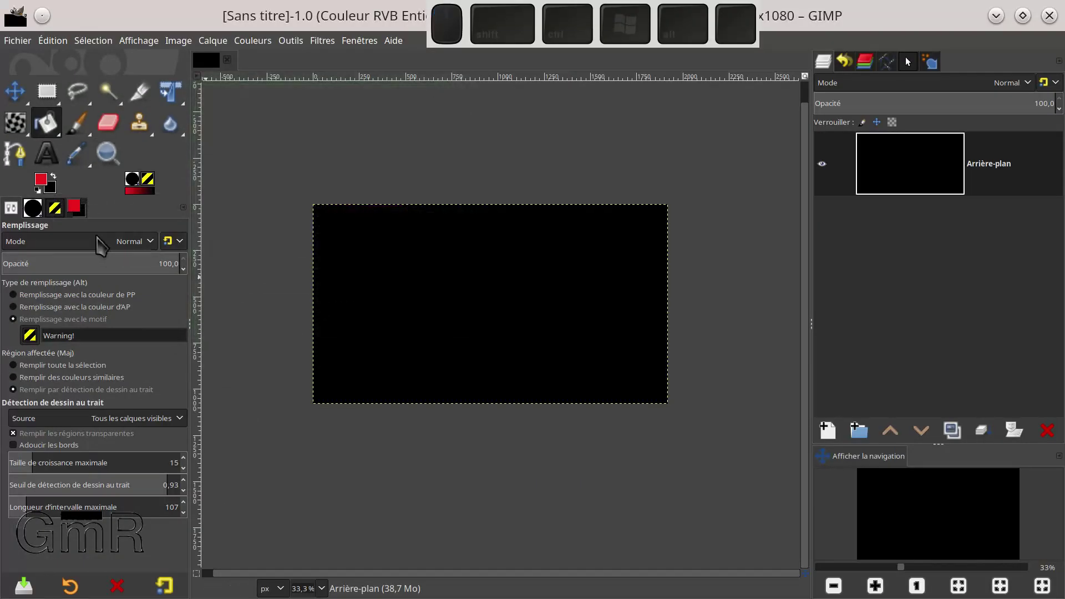
Step: Set the background colour to blue by raising its blue component
click(51, 189)
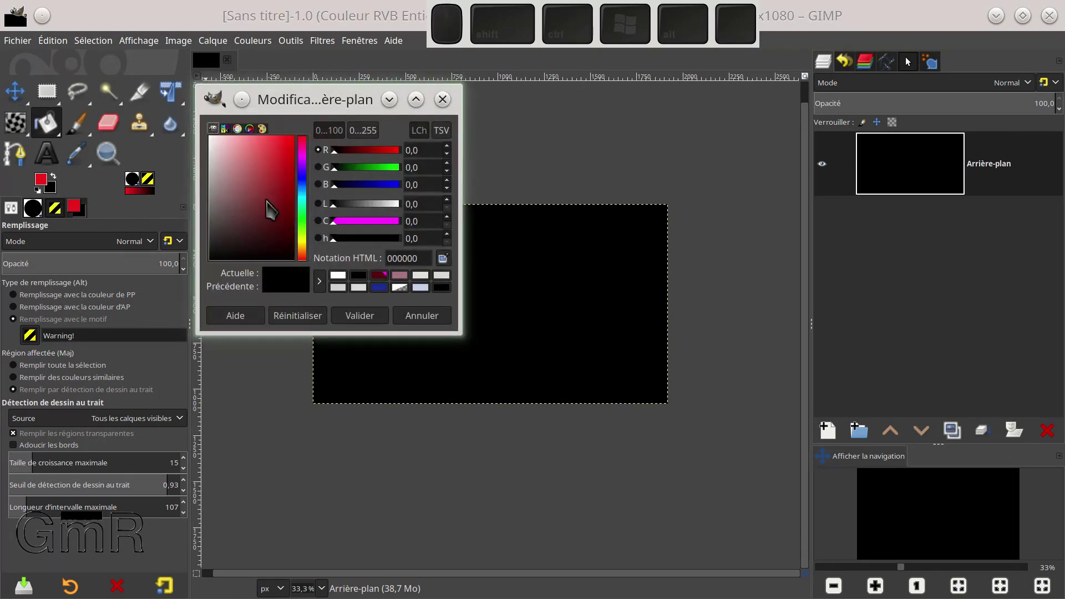
click(379, 185)
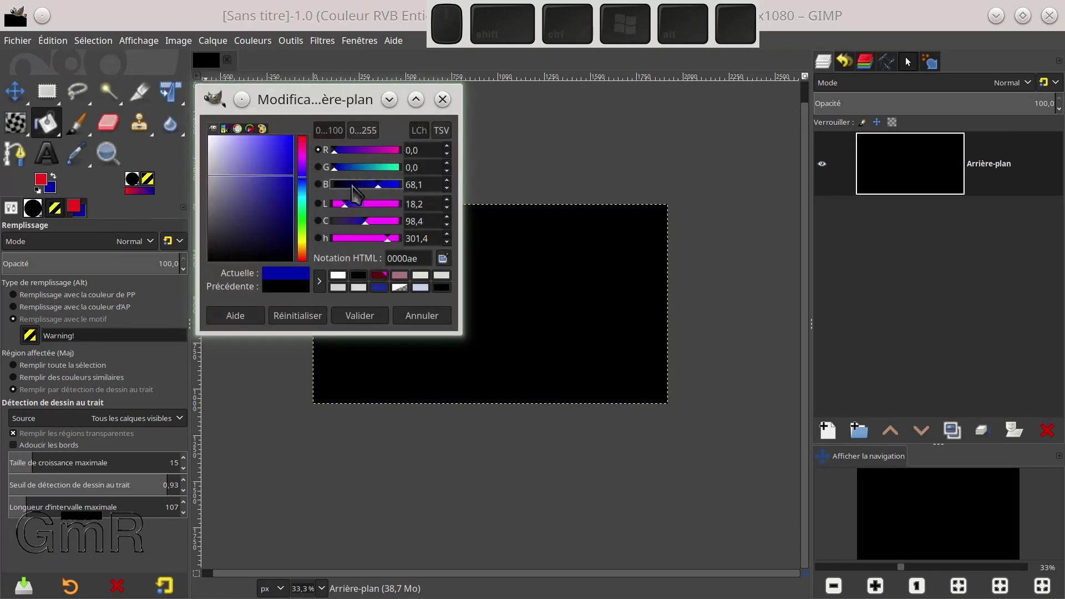
click(357, 314)
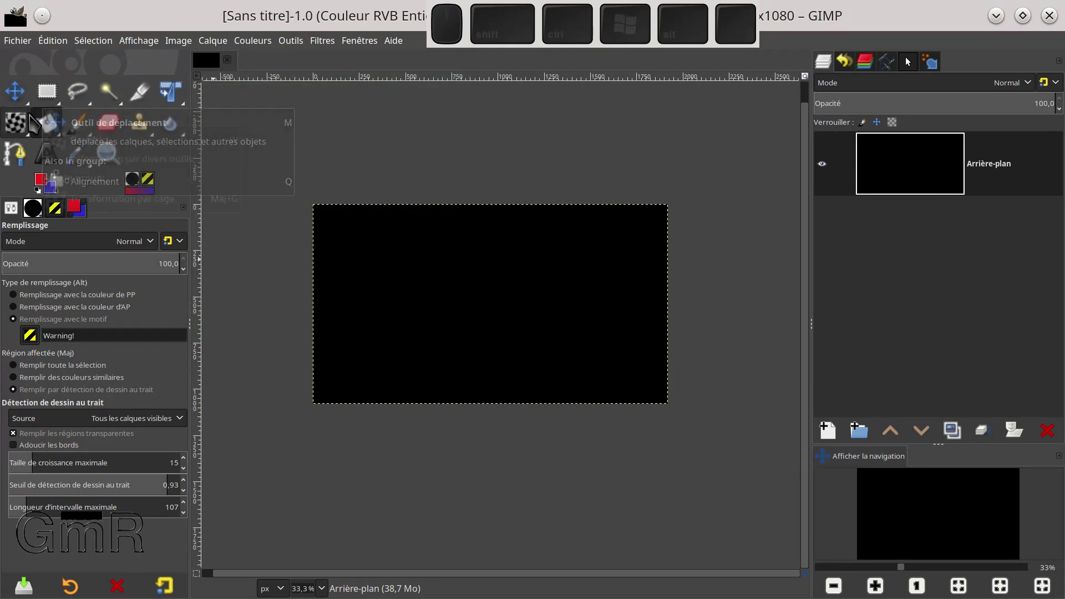
Step: With the Move tool active, fill the whole layer with the red foreground colour, then with the blue background colour
click(17, 91)
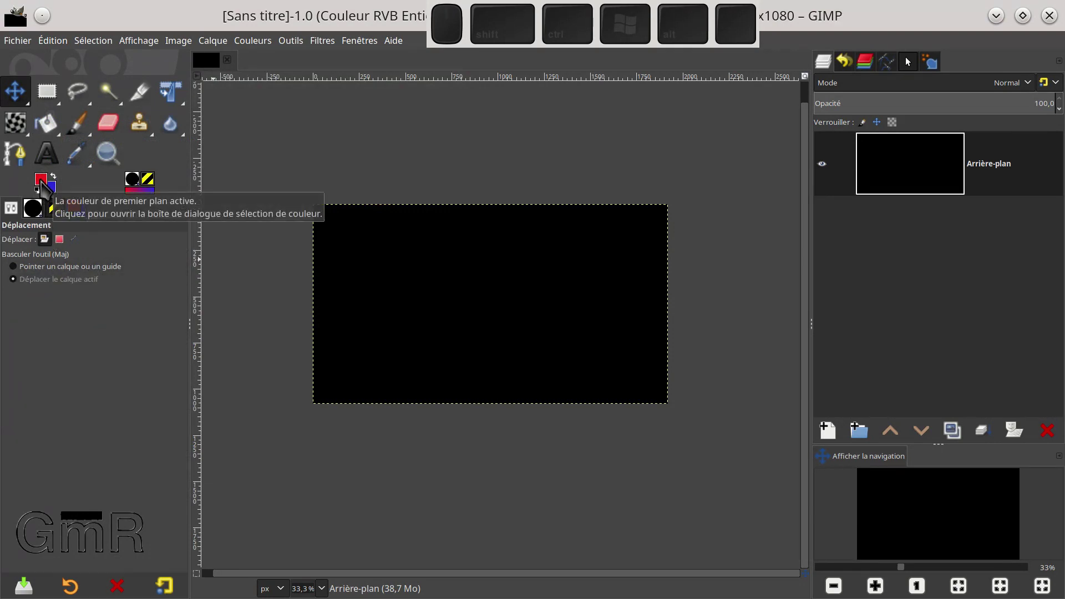
drag(41, 181, 393, 253)
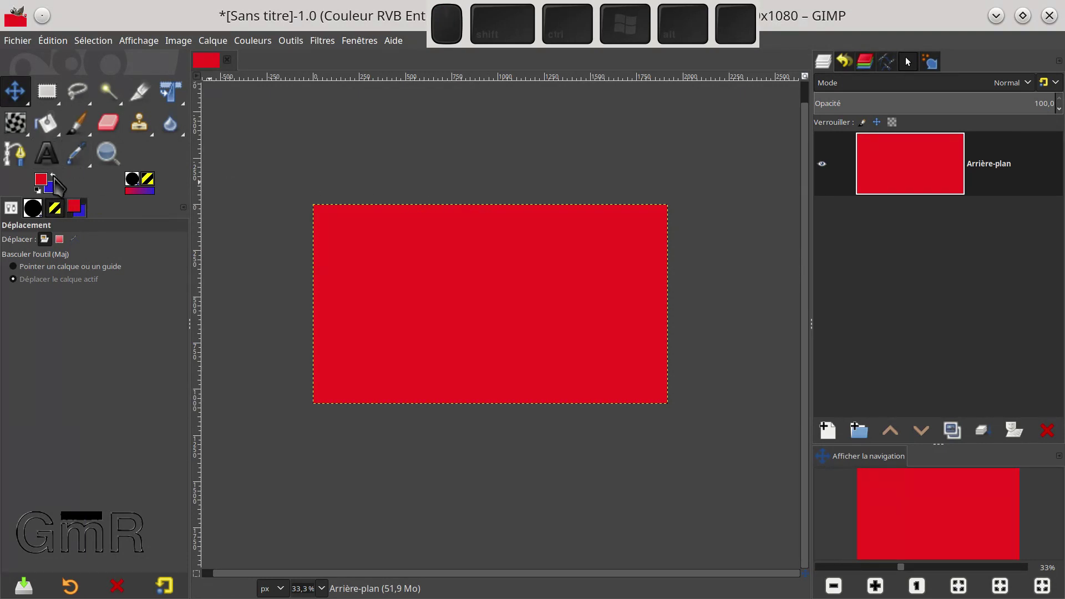
drag(50, 187, 427, 253)
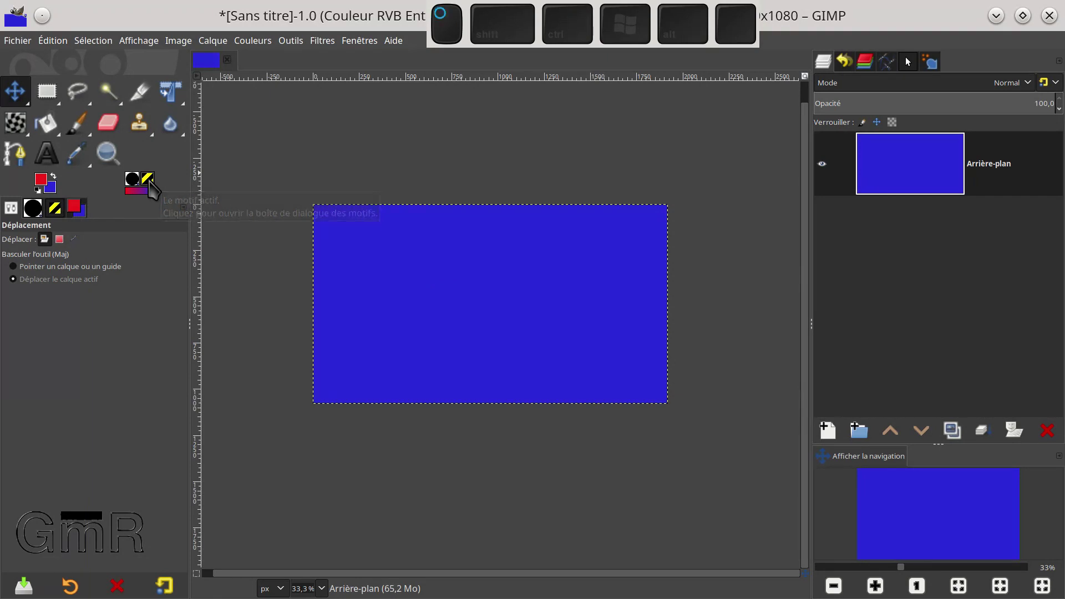
Step: Fill the layer with the Warning! pattern, then replace it with a fill of the Stone pattern
drag(148, 181, 430, 270)
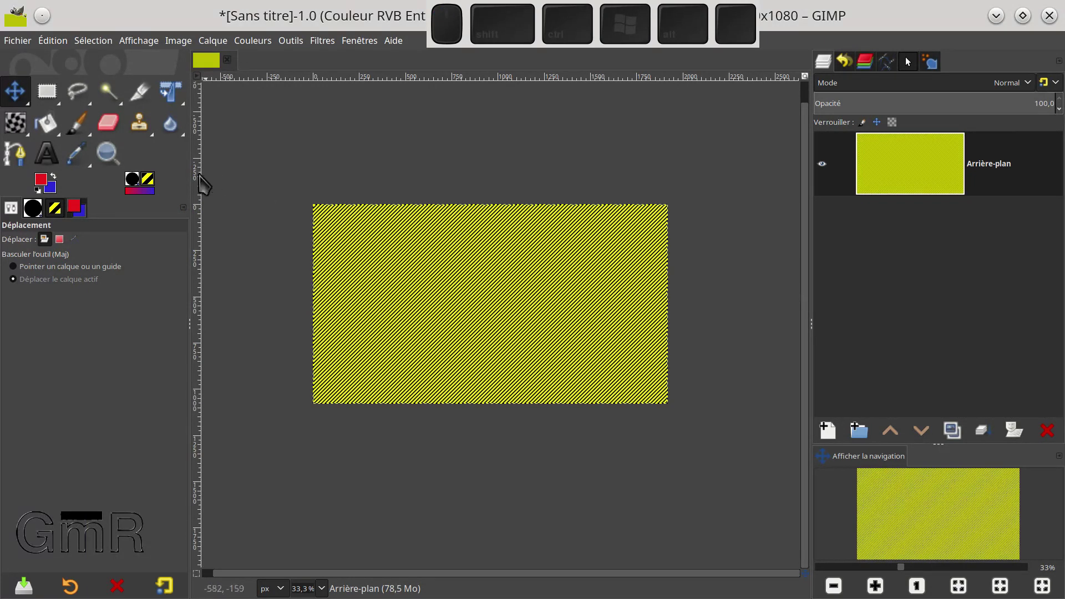
click(148, 179)
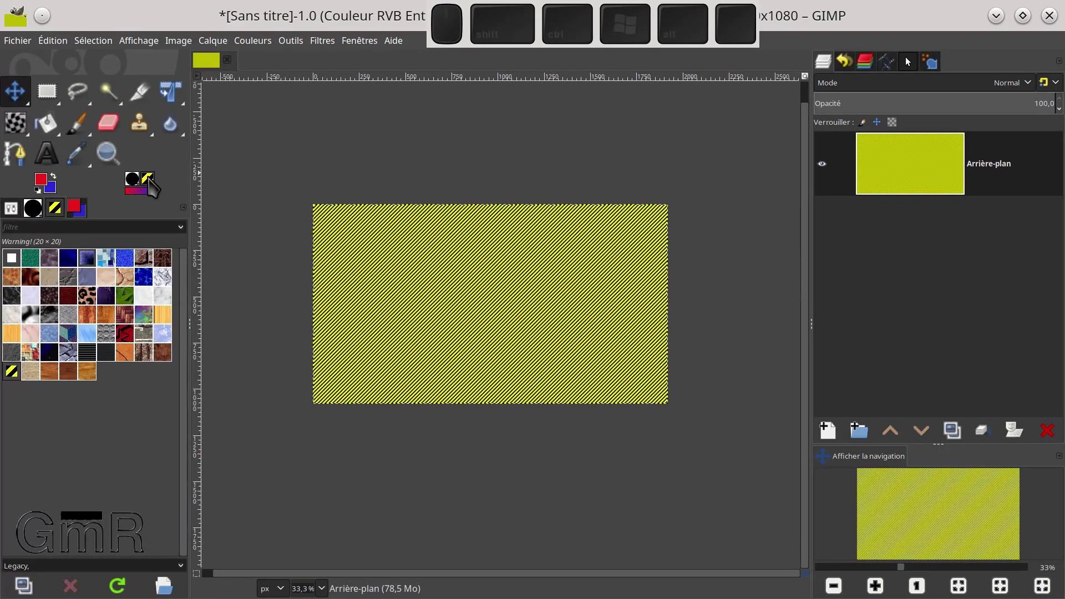
click(69, 354)
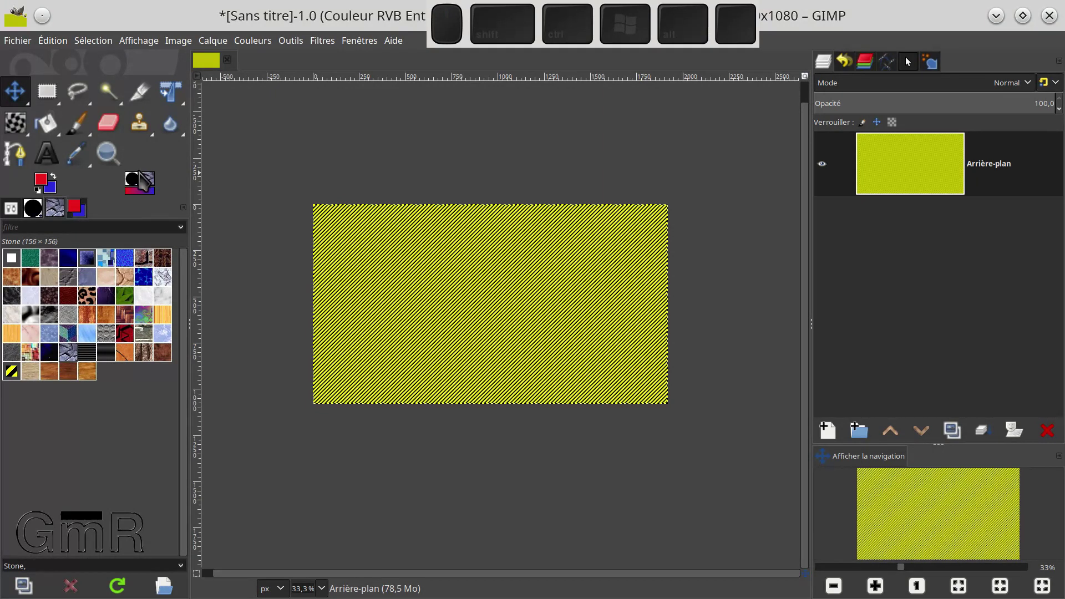
drag(146, 186, 394, 267)
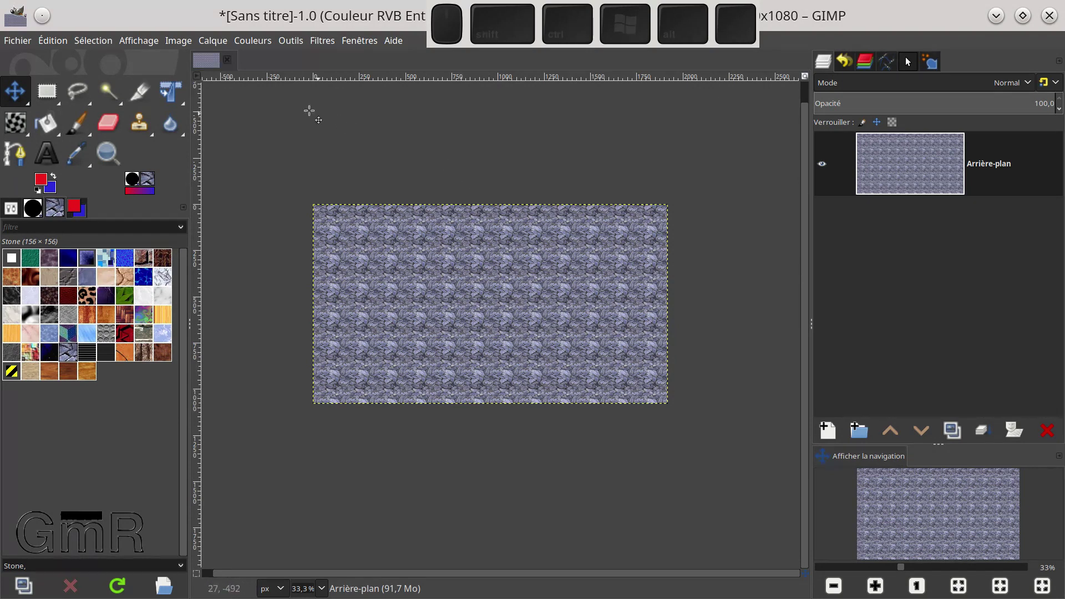
Step: Make a square rectangular selection of about 621 × 621 px at about 330, 183, and disable the fixed proportions option
click(52, 91)
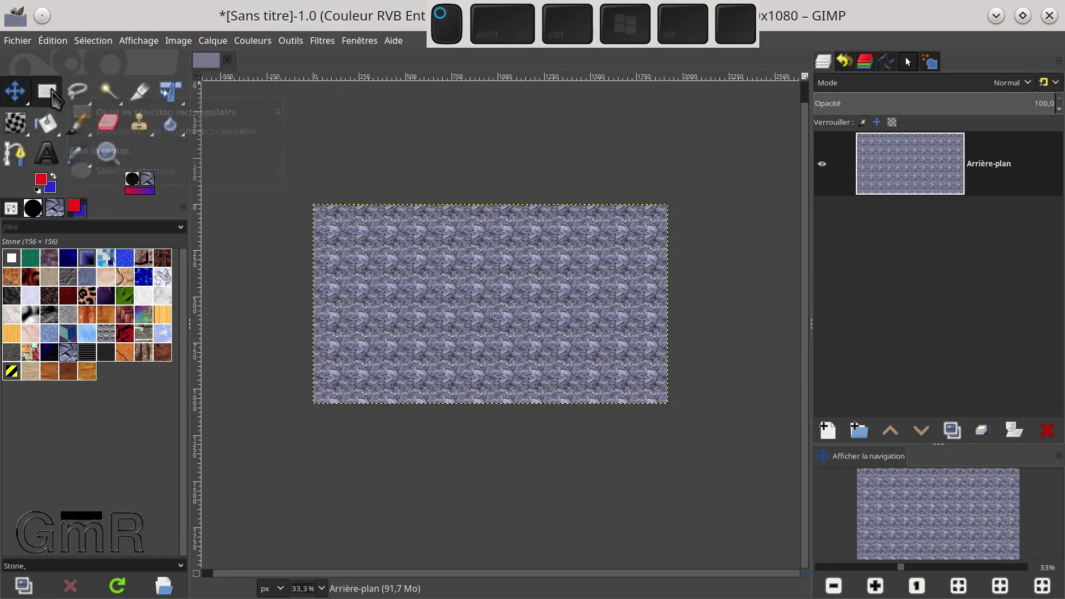
drag(374, 239, 489, 296)
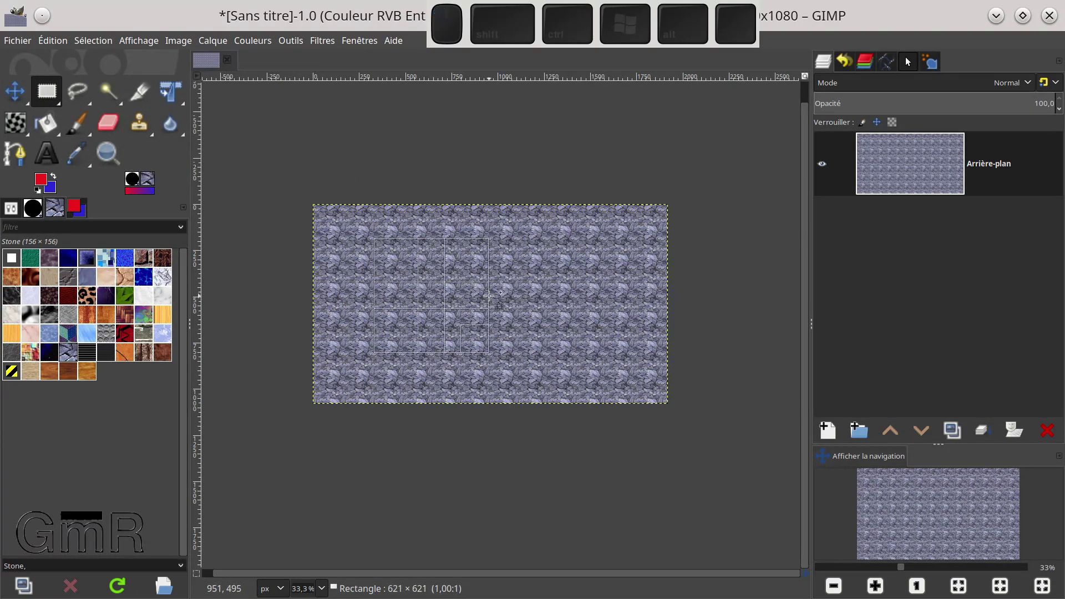
click(10, 209)
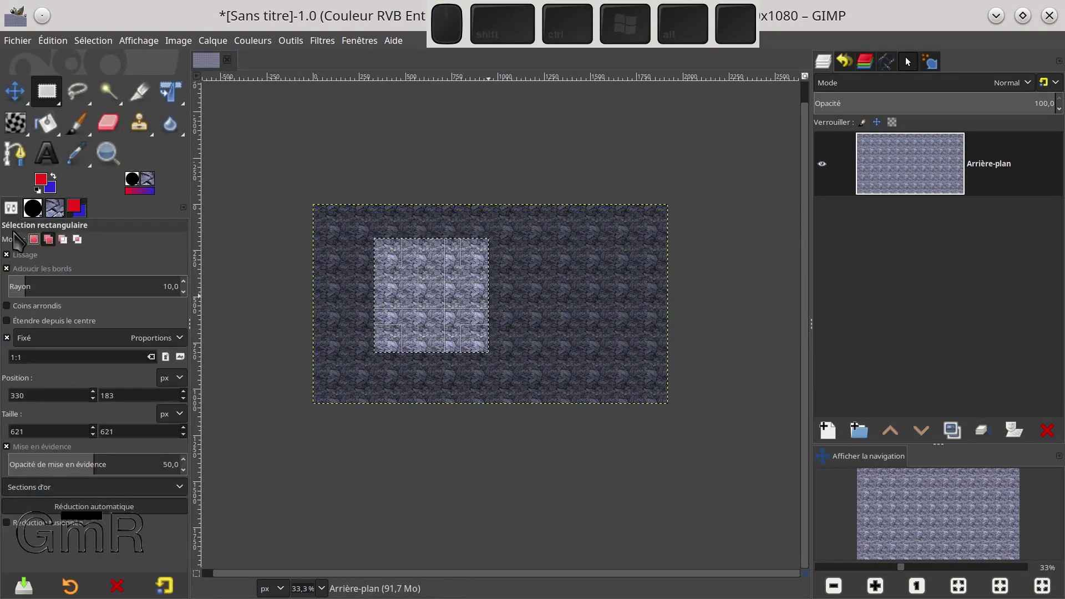
click(7, 338)
click(421, 244)
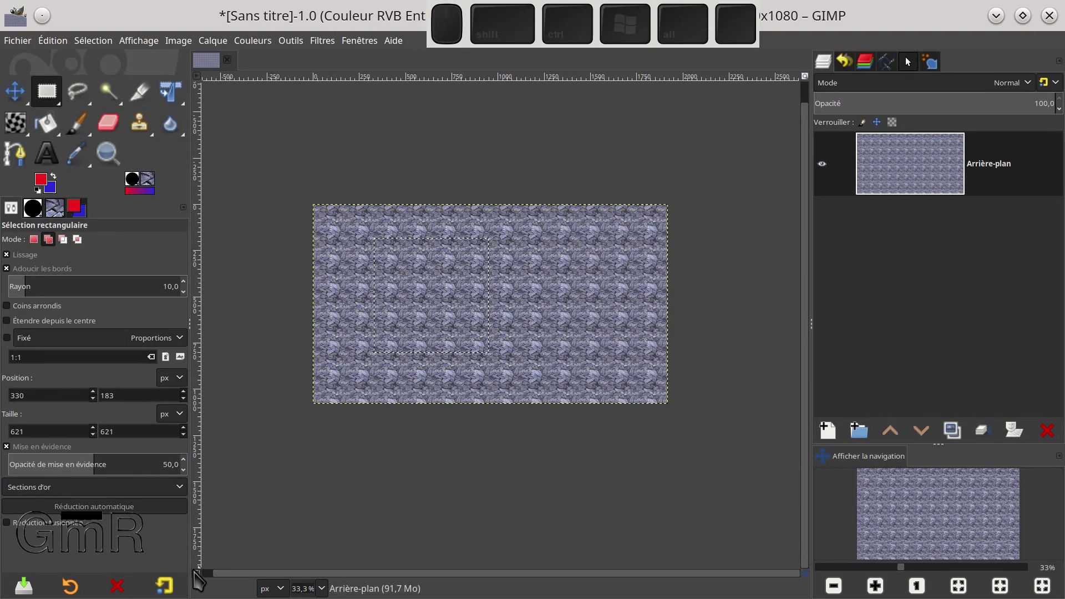
Step: Check the square selection with the quick mask turned on and off again, and fill it with the red foreground colour
click(195, 572)
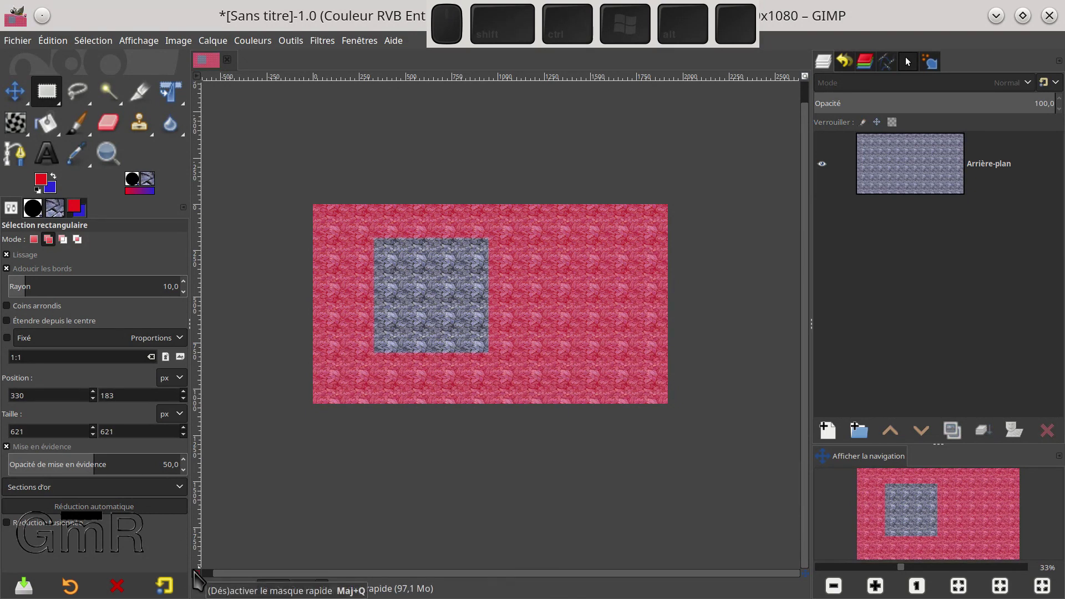
key(shift+q)
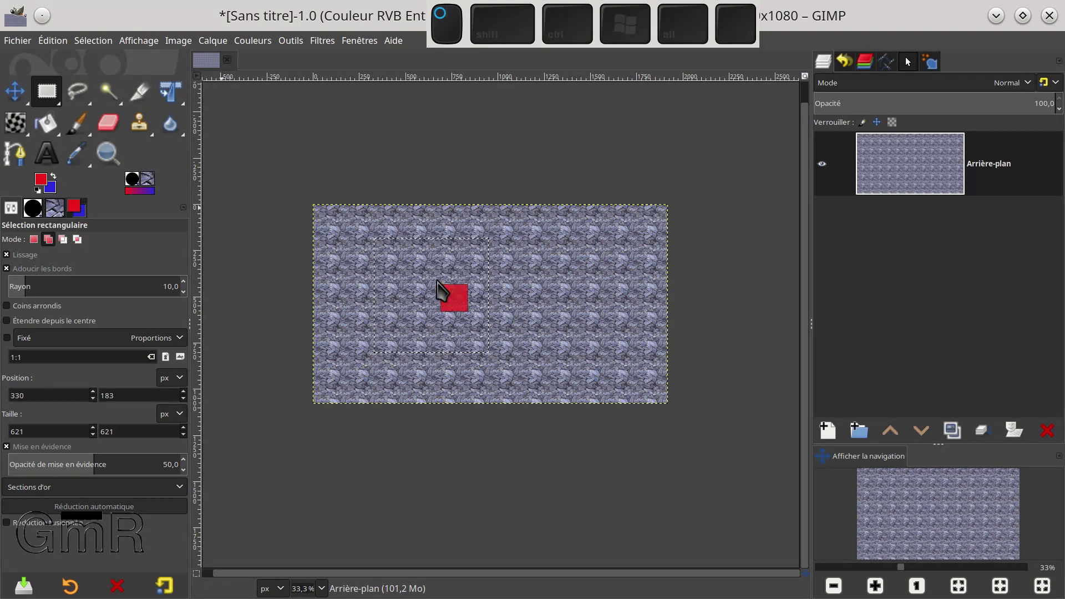
key(ctrl+comma)
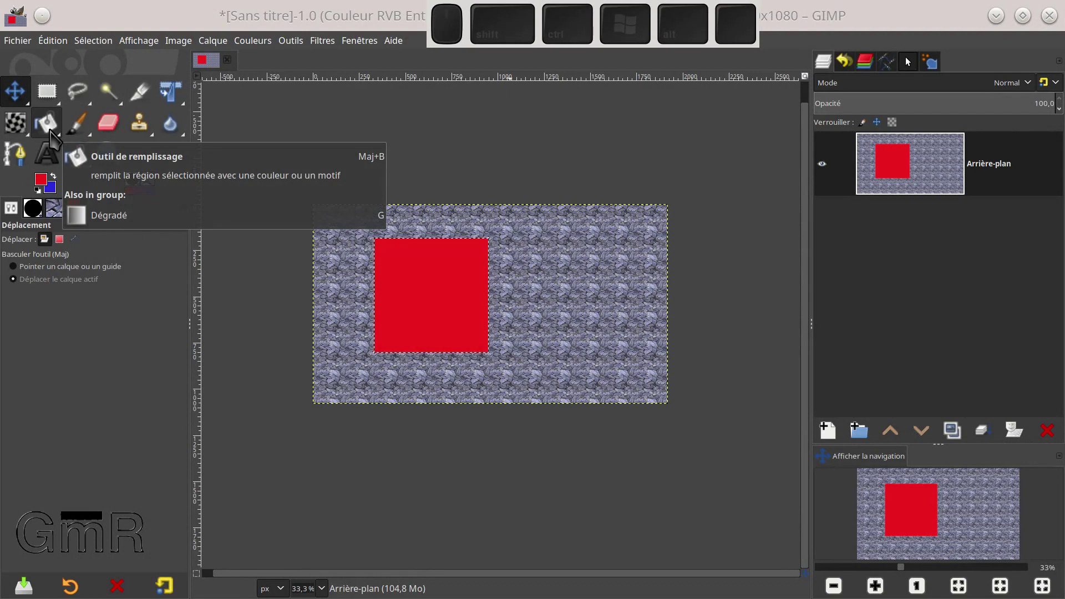
Step: Activate the Bucket Fill tool, review its blend modes while keeping Normal, and set the opacity to 51.7
click(49, 131)
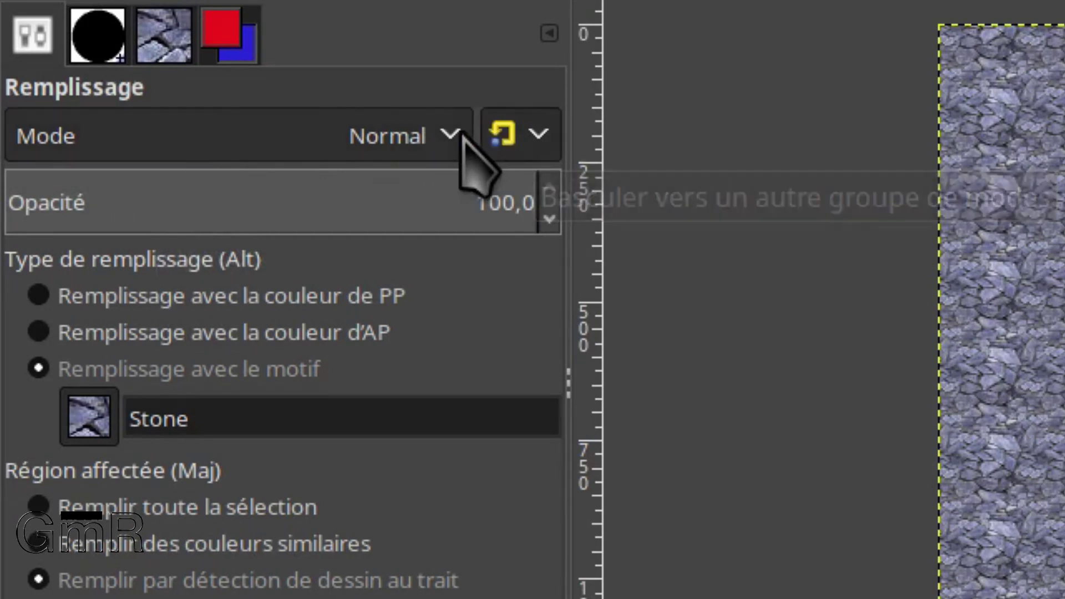
click(438, 138)
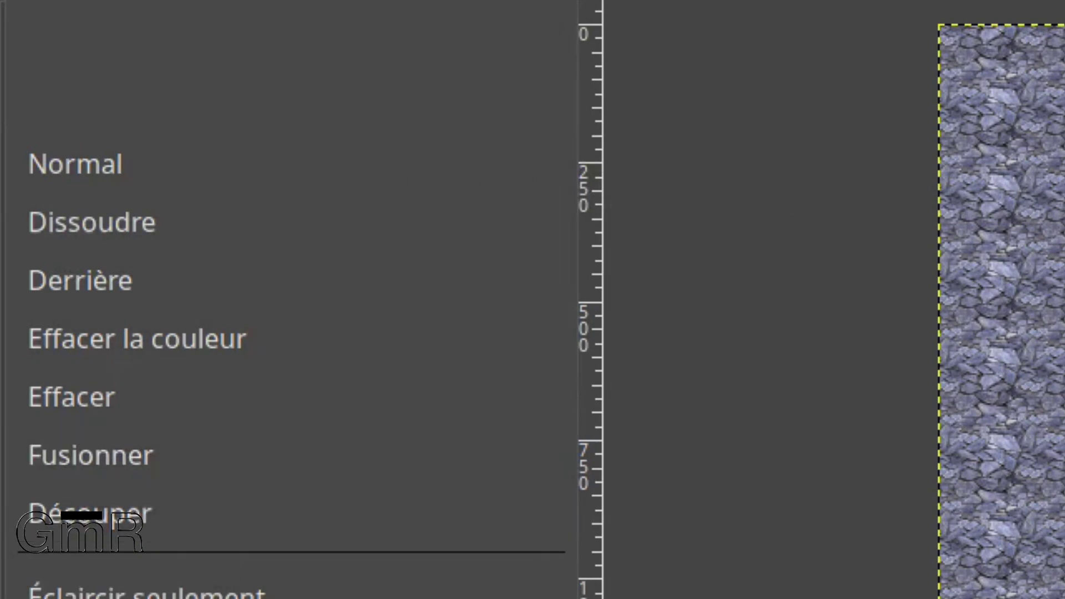
scroll(291, 351, down, 6)
scroll(292, 352, up, 4)
scroll(136, 252, up, 3)
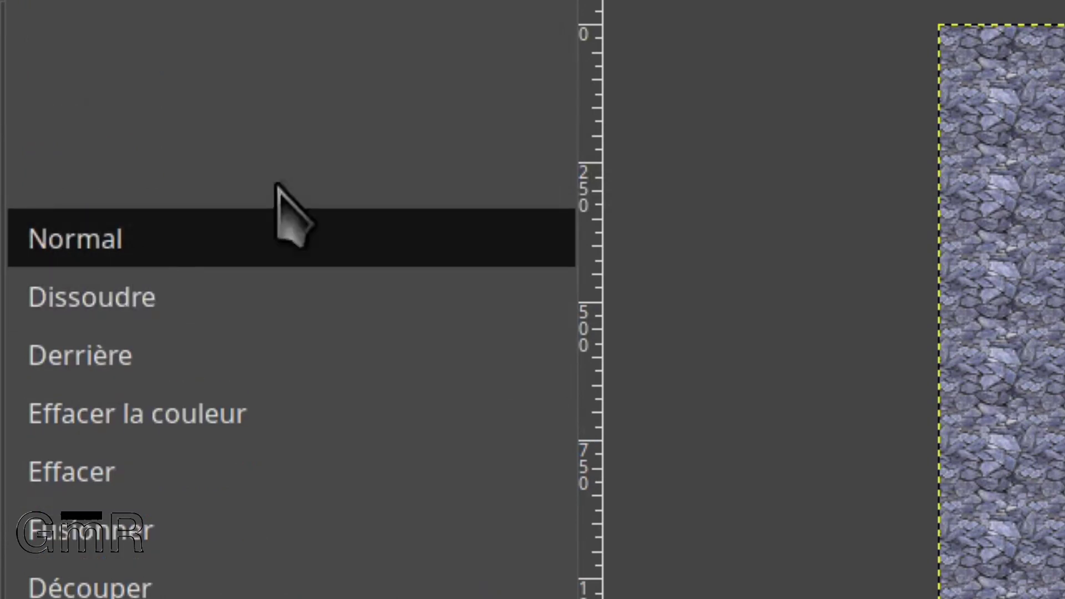
click(276, 211)
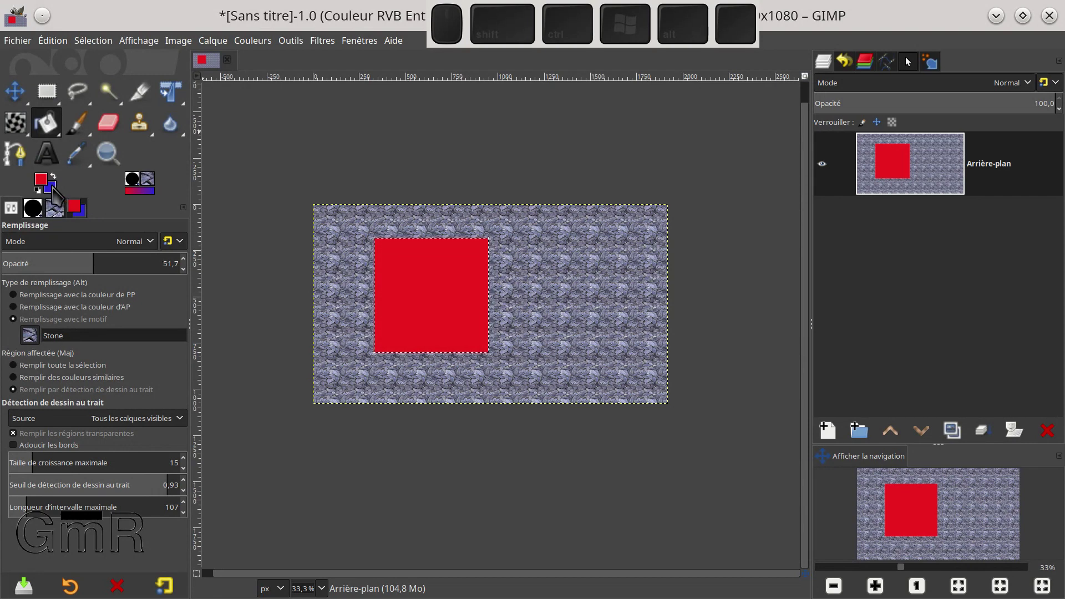
Step: Swap the foreground and background colours
click(54, 176)
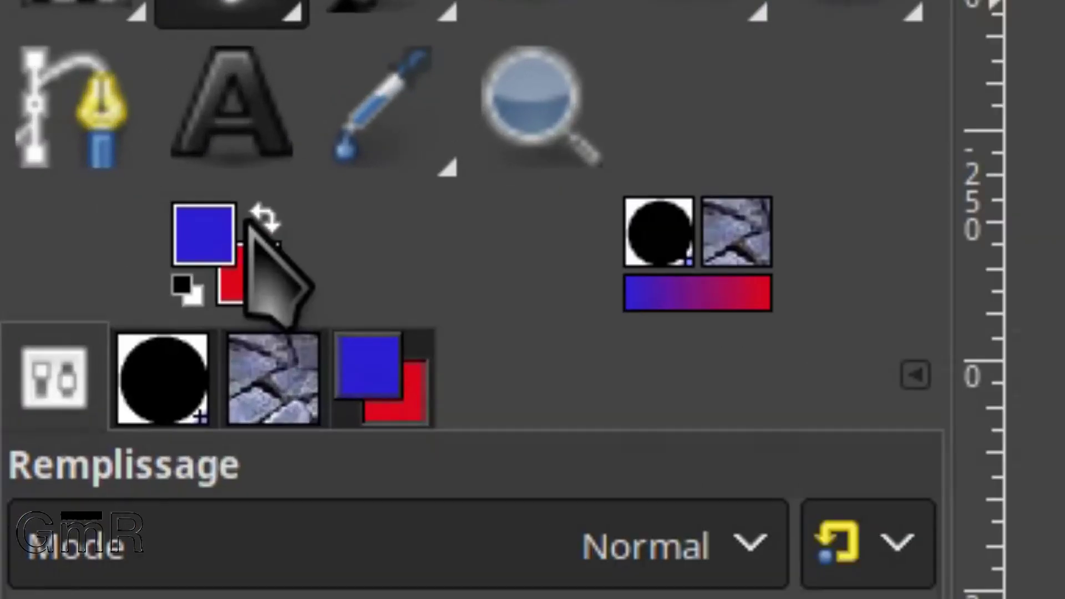
Step: Swap the colours back and fill the whole square selection with the blue background colour at 51.7 opacity instead of line-art detection
click(76, 190)
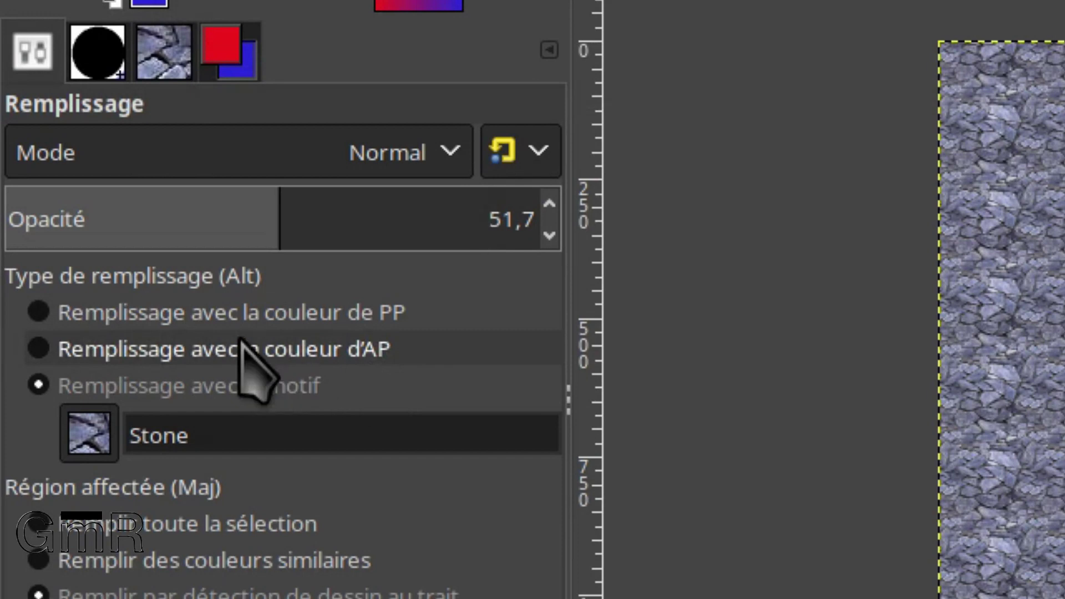
click(60, 349)
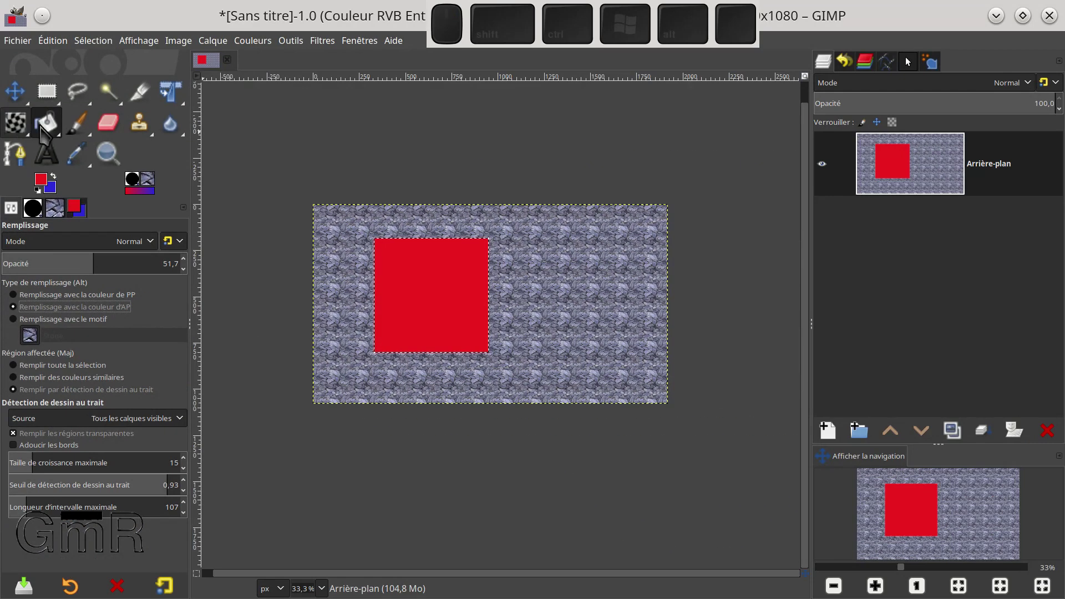
click(426, 283)
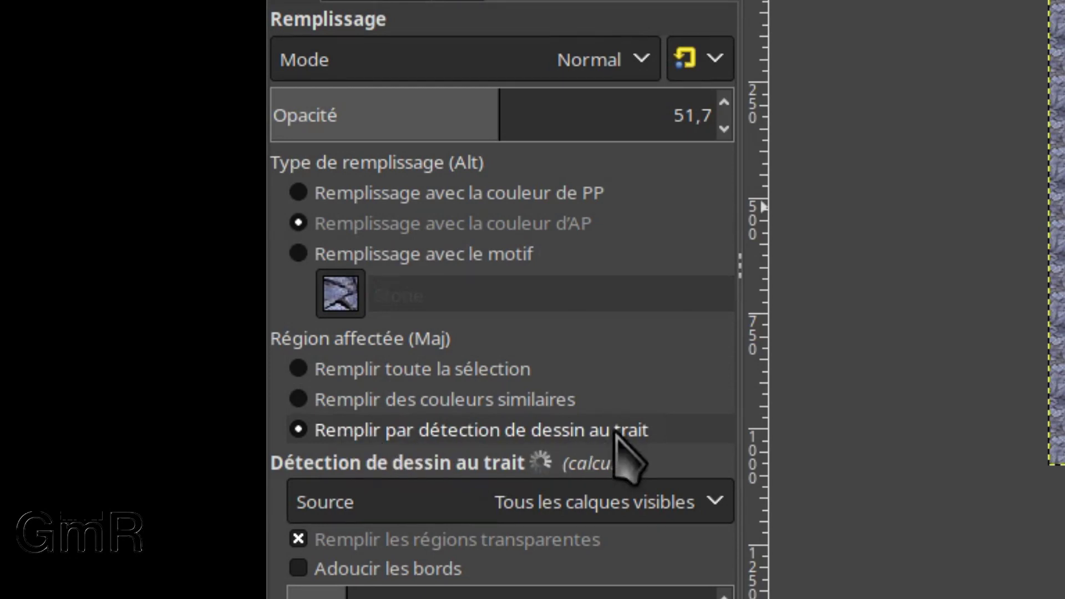
click(333, 388)
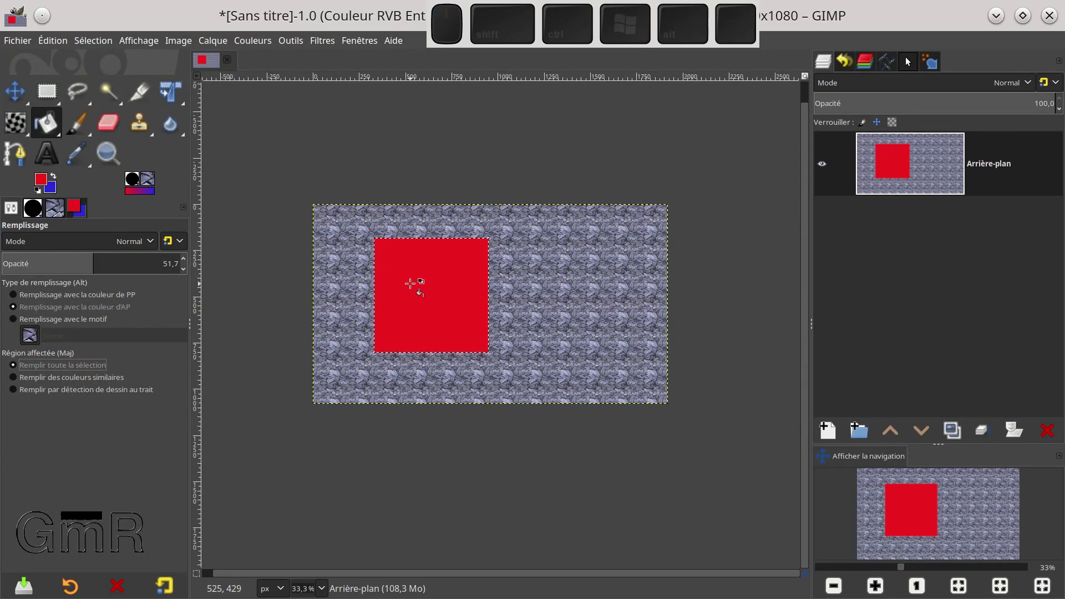
click(411, 284)
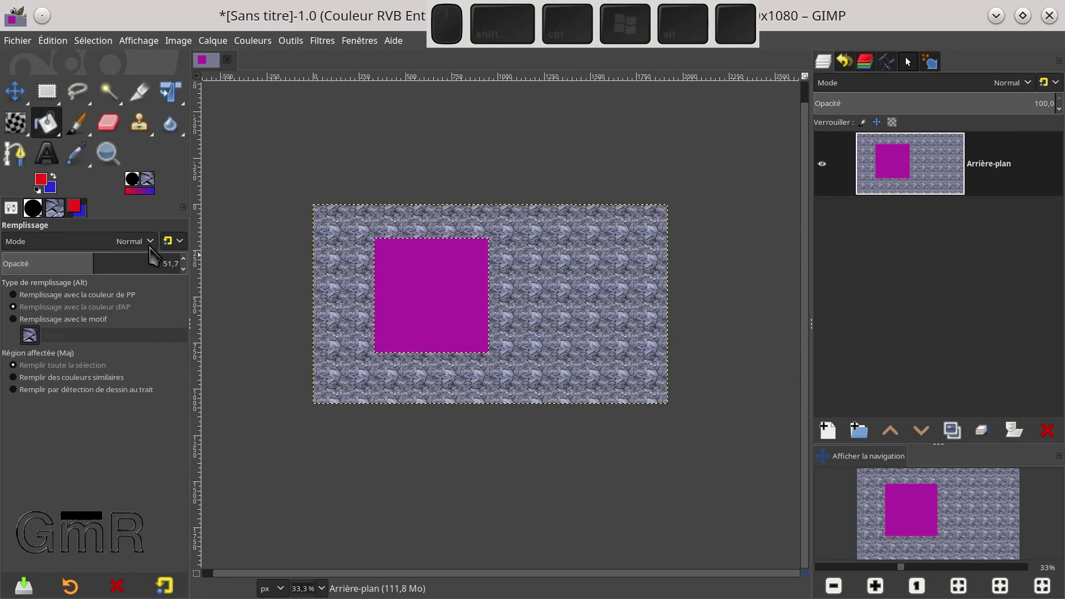
Step: Set the fill opacity to 100 and the blend mode to Dissoudre, and fill the square with the background colour
drag(150, 256, 164, 255)
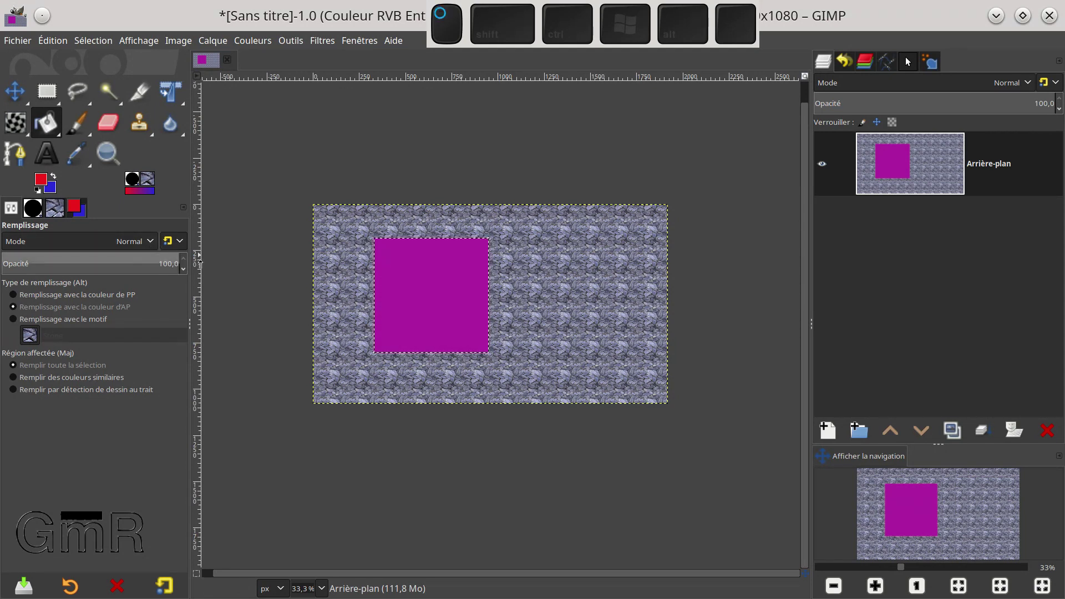
click(147, 240)
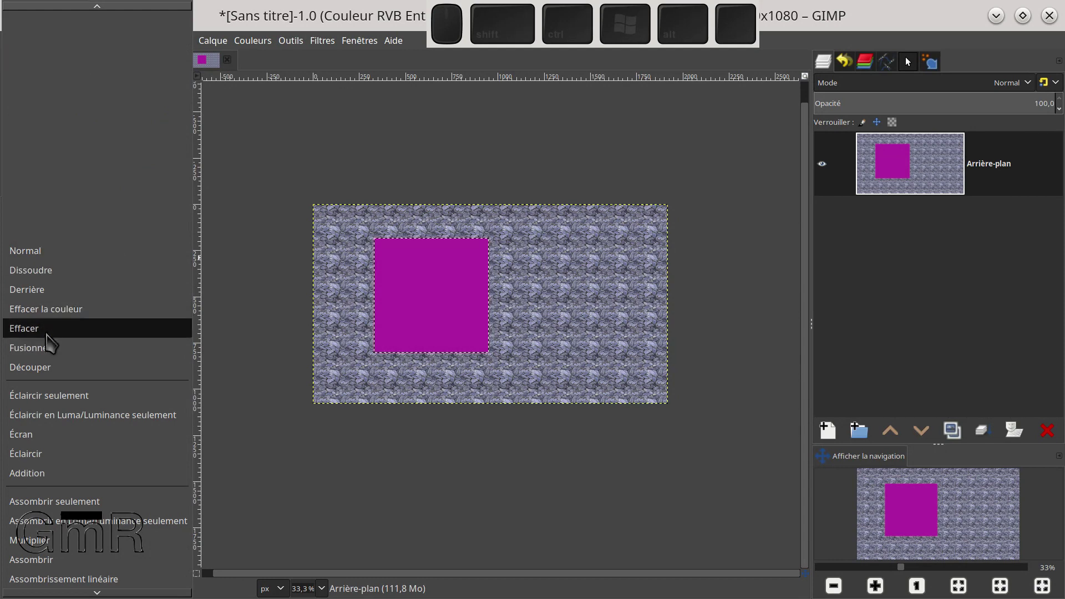
click(71, 271)
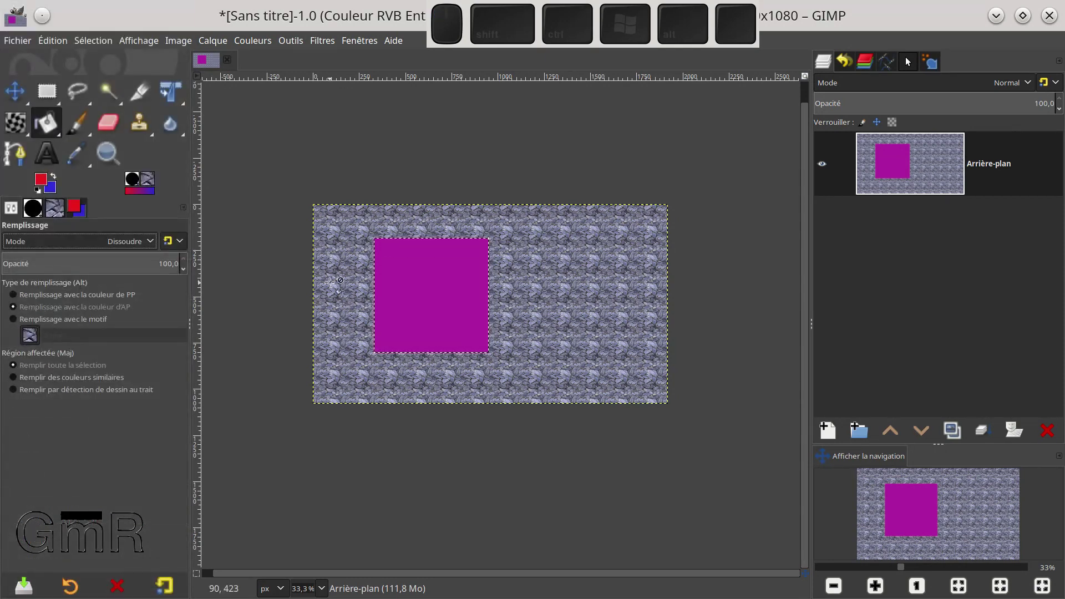
click(411, 271)
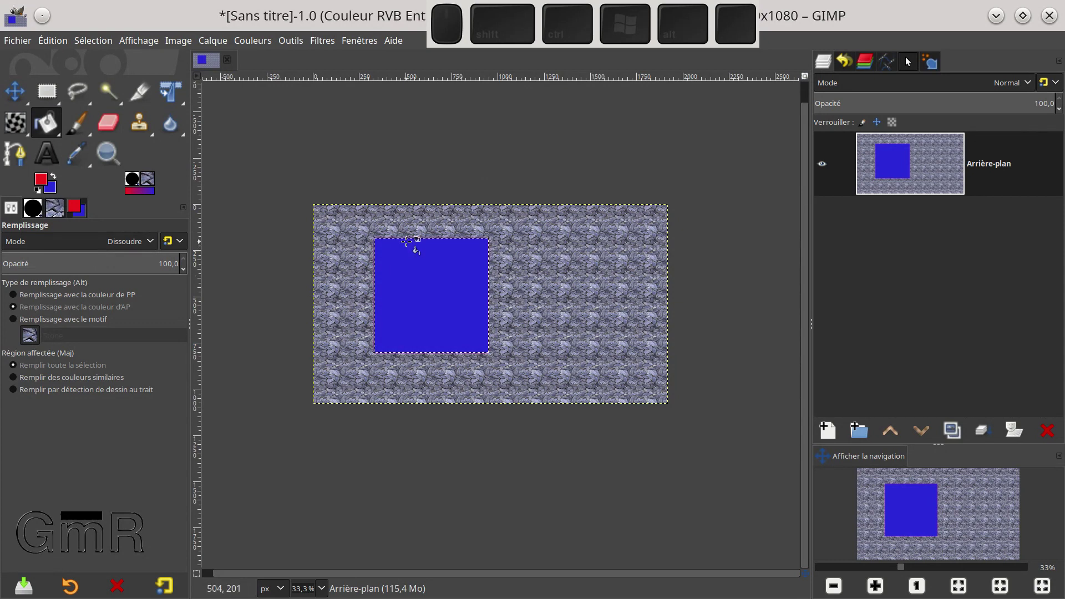
Step: Return the fill mode to Normal, and use the undo history to go back to the purple square
click(149, 247)
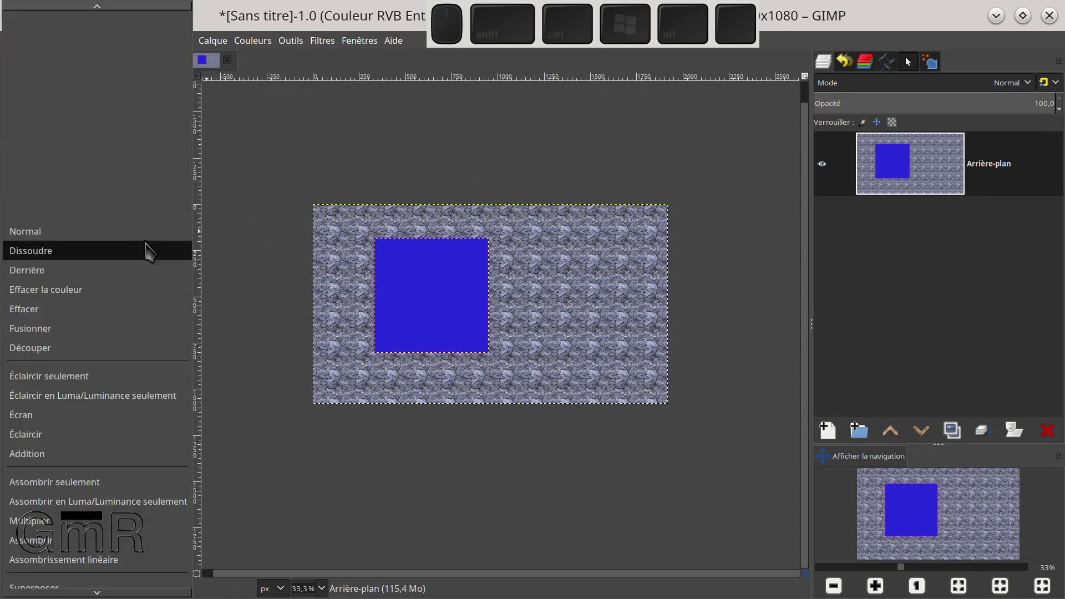
click(26, 231)
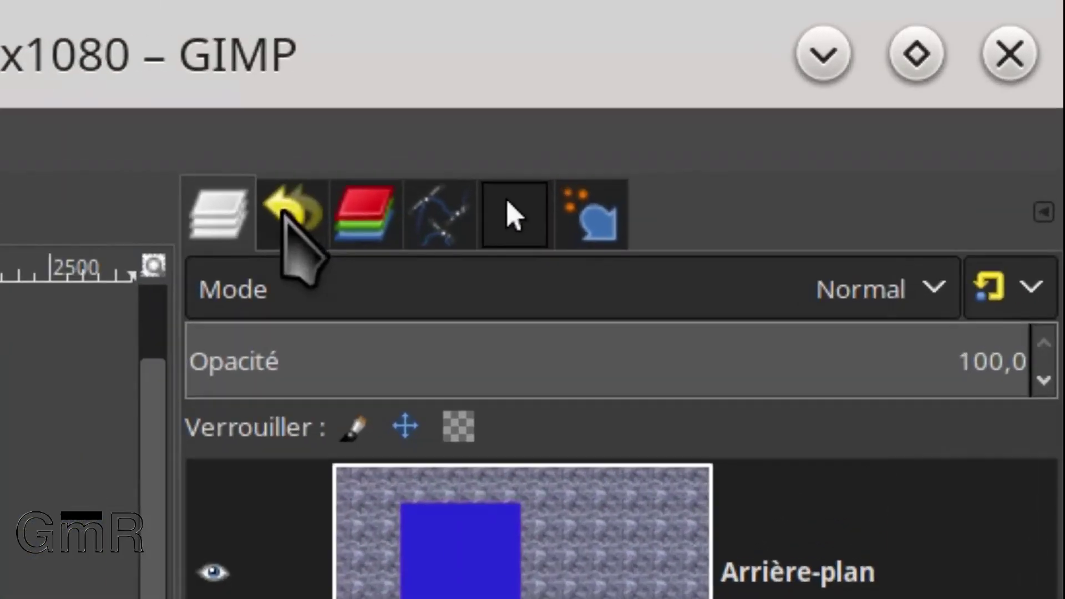
click(284, 213)
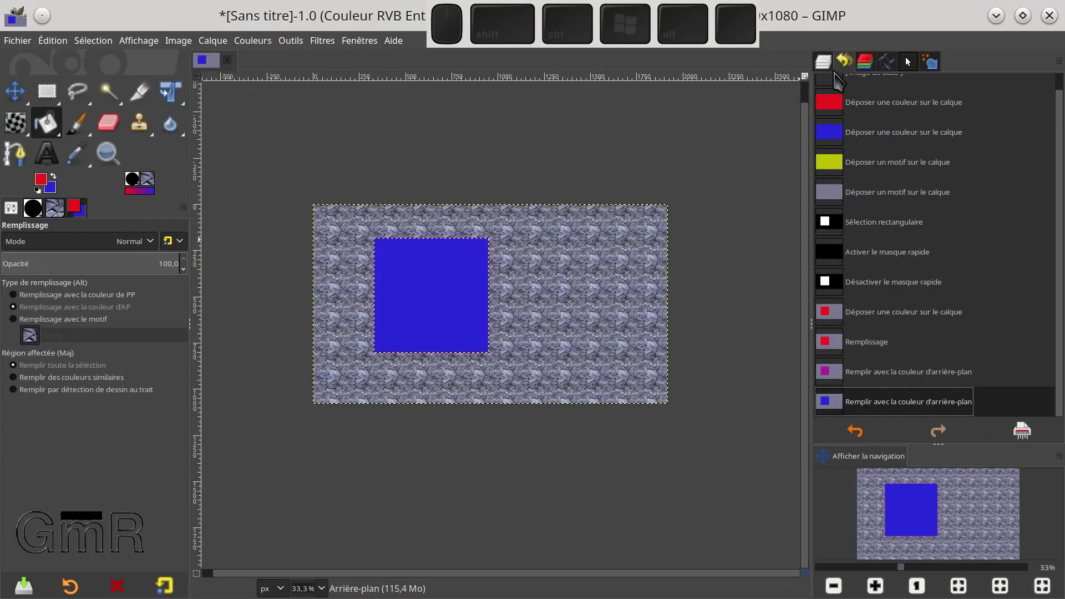
click(881, 375)
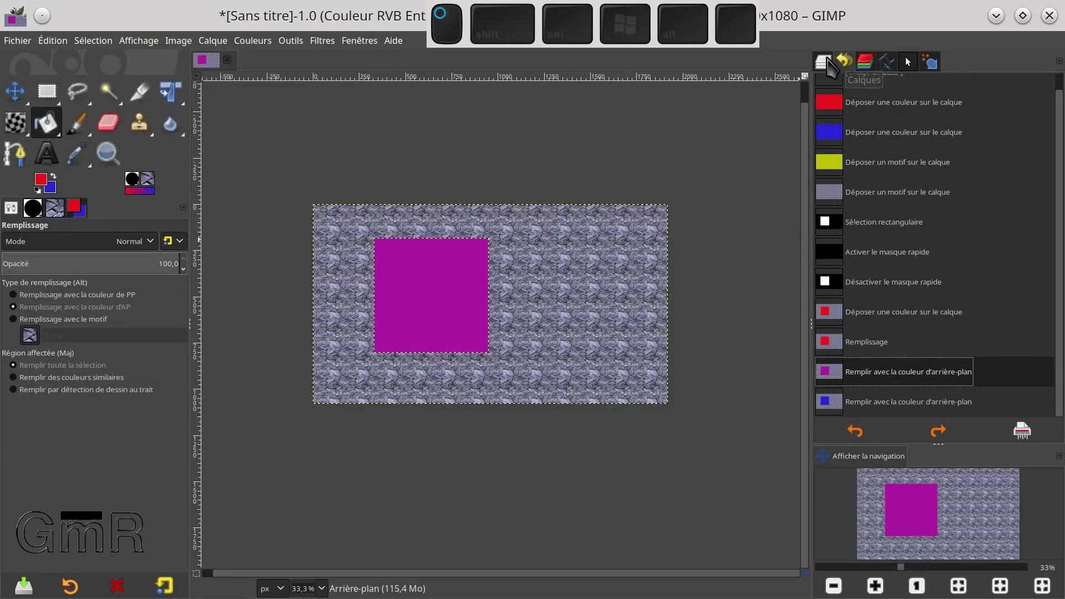
click(824, 61)
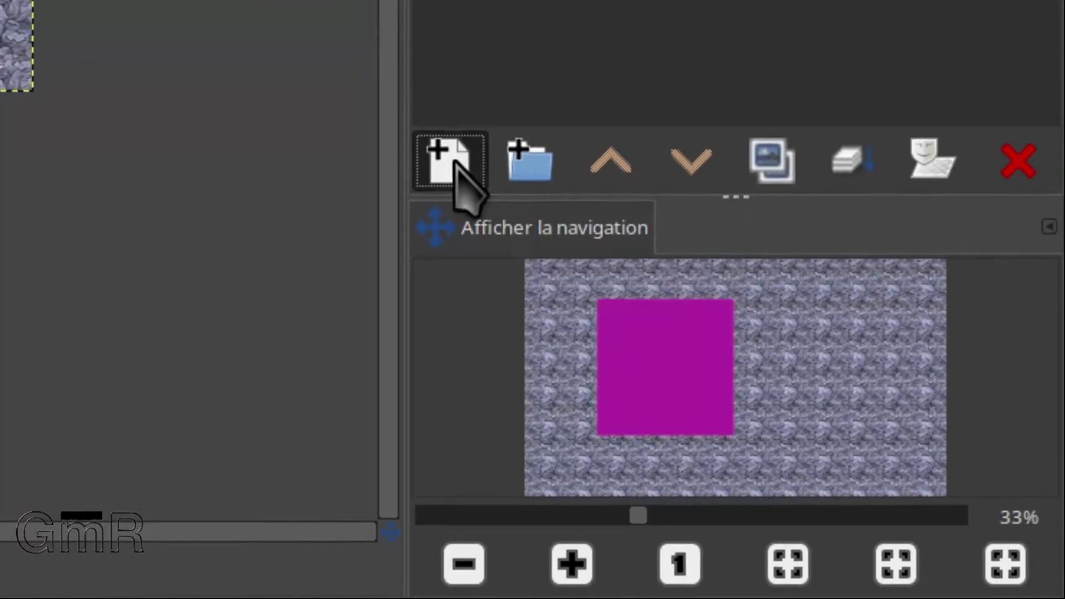
Step: Create a new transparent 1920 × 1080 px layer and fill the square selection on it with the blue background colour
click(557, 240)
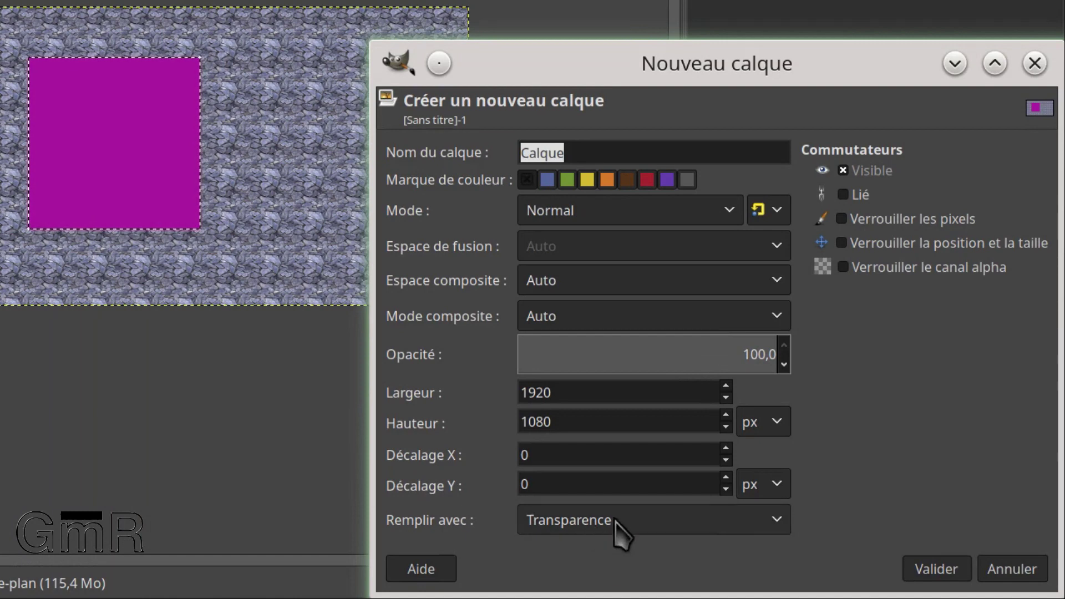
click(943, 571)
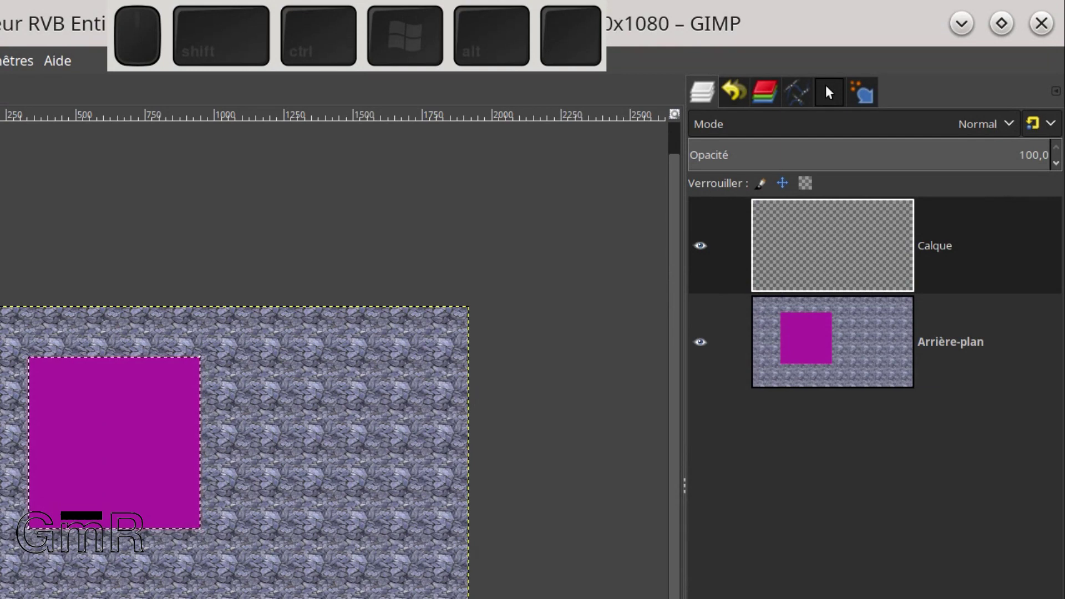
click(882, 247)
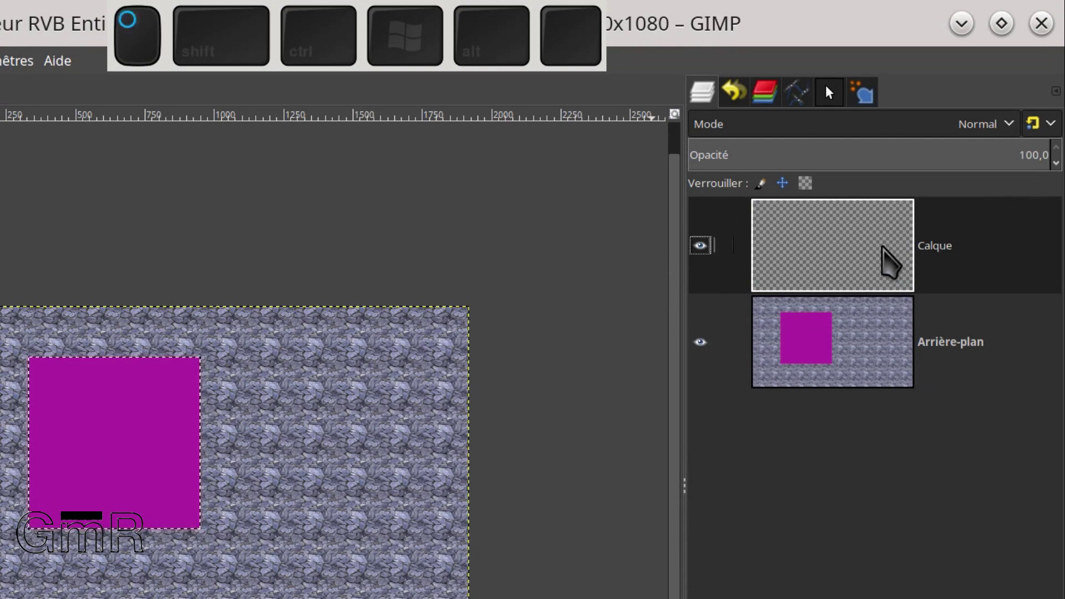
click(882, 247)
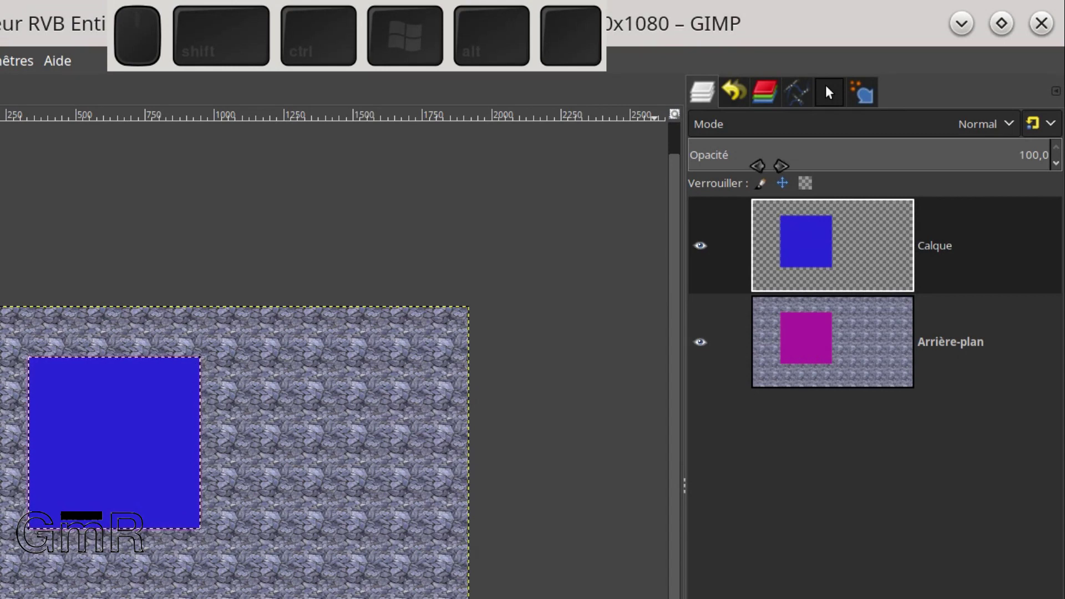
Step: Try the Éclaircir, Addition and Assombrir seulement modes on the new layer, and lower its opacity to 41.1 and raise it back to 100
click(999, 123)
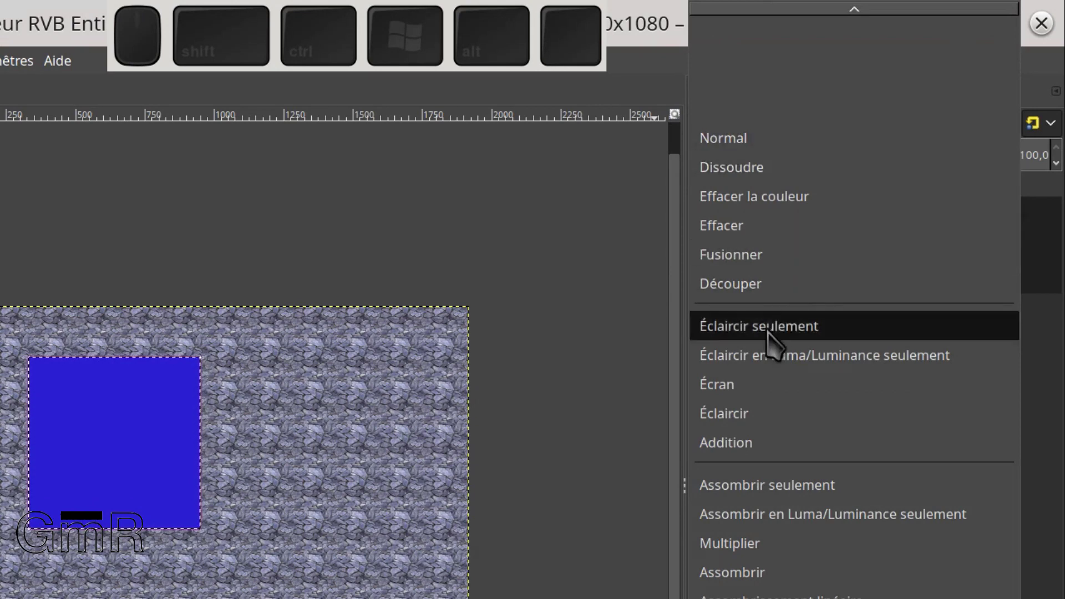
click(750, 413)
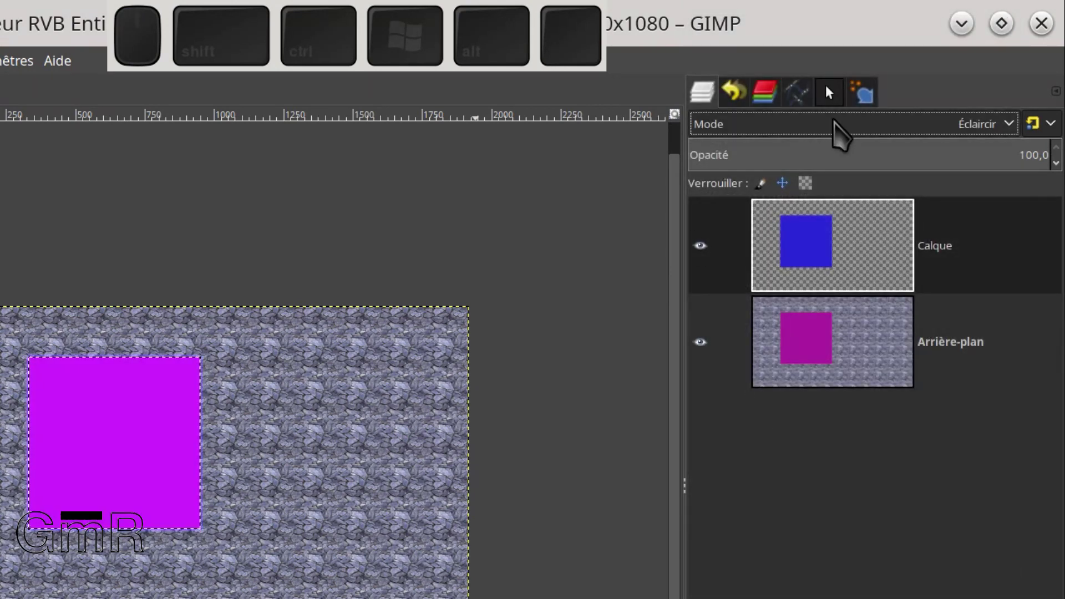
scroll(834, 119, down, 1)
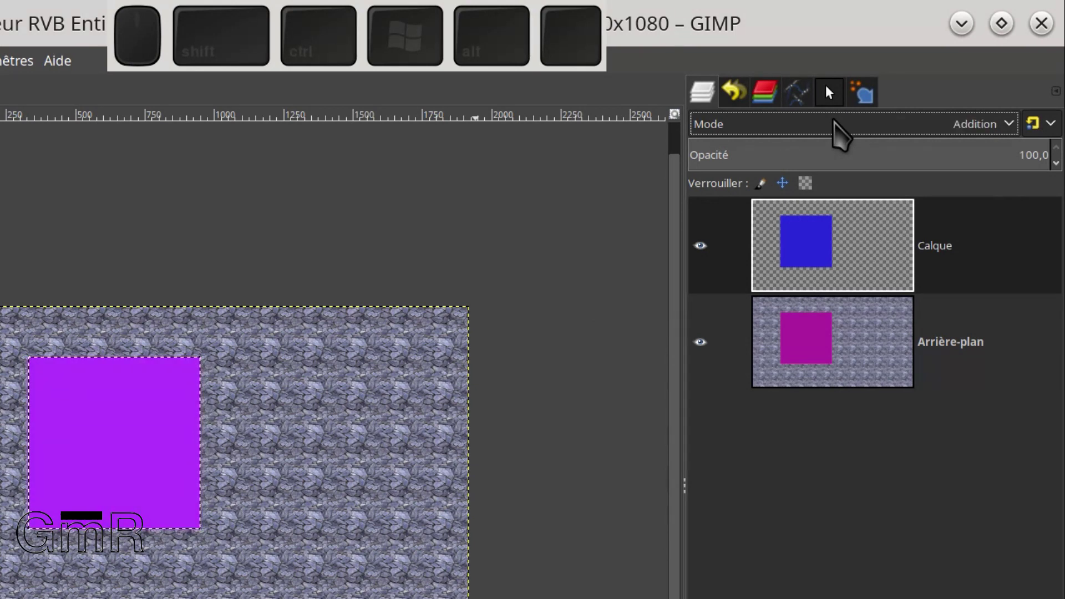
scroll(834, 118, down, 1)
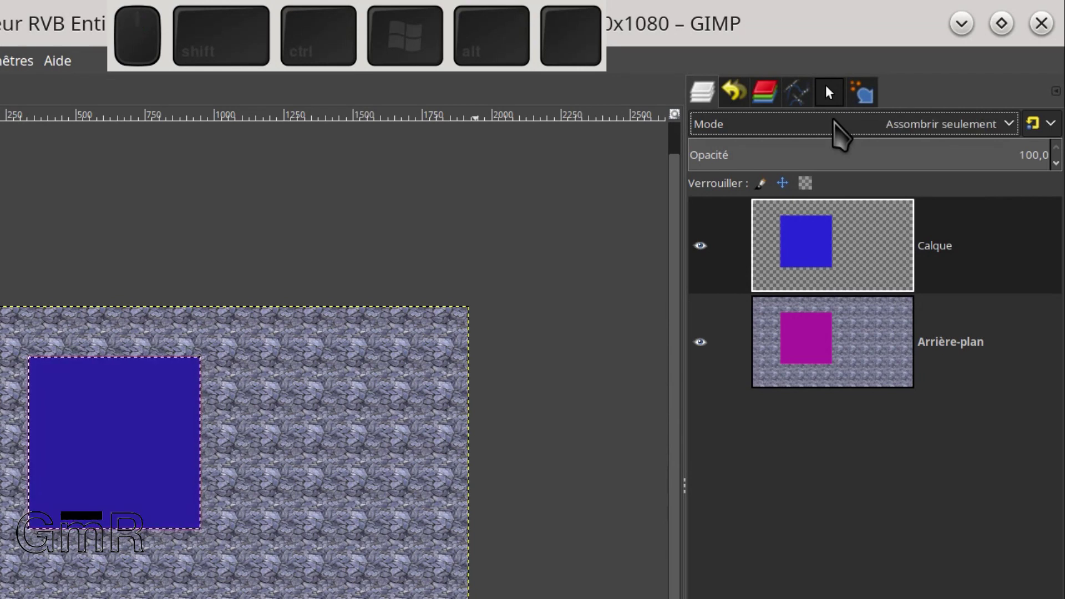
click(837, 155)
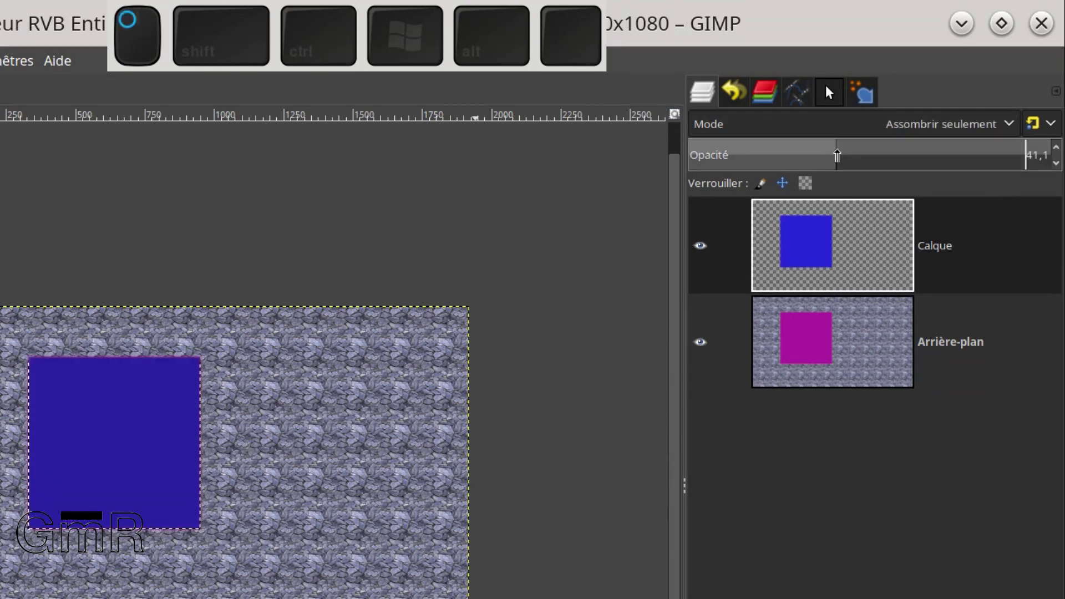
drag(837, 154, 1051, 151)
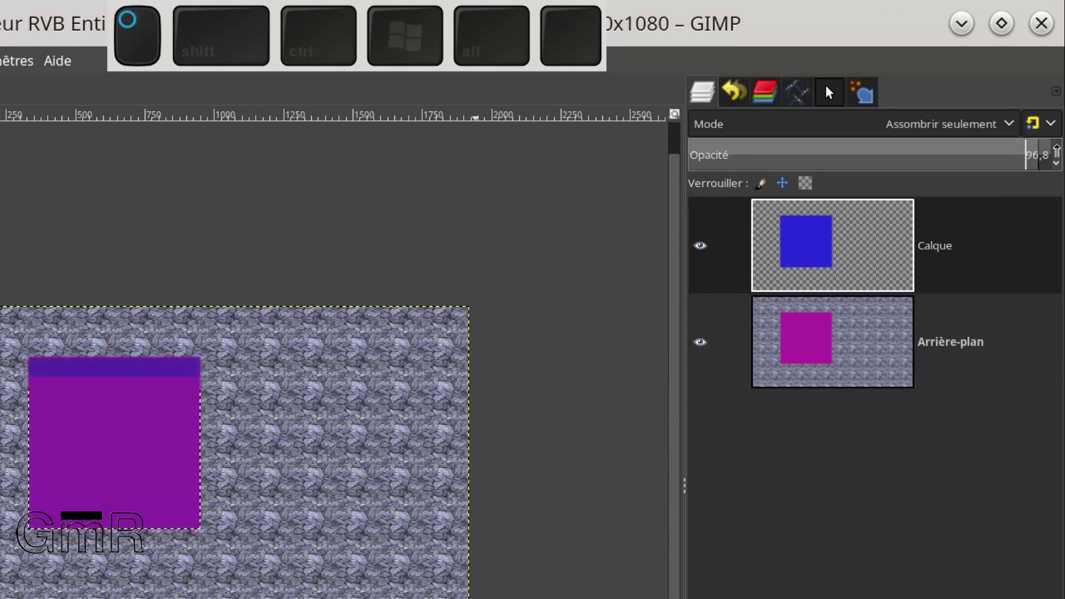
Step: Set the new layer's blend mode to Normal and its opacity to 53
click(1011, 127)
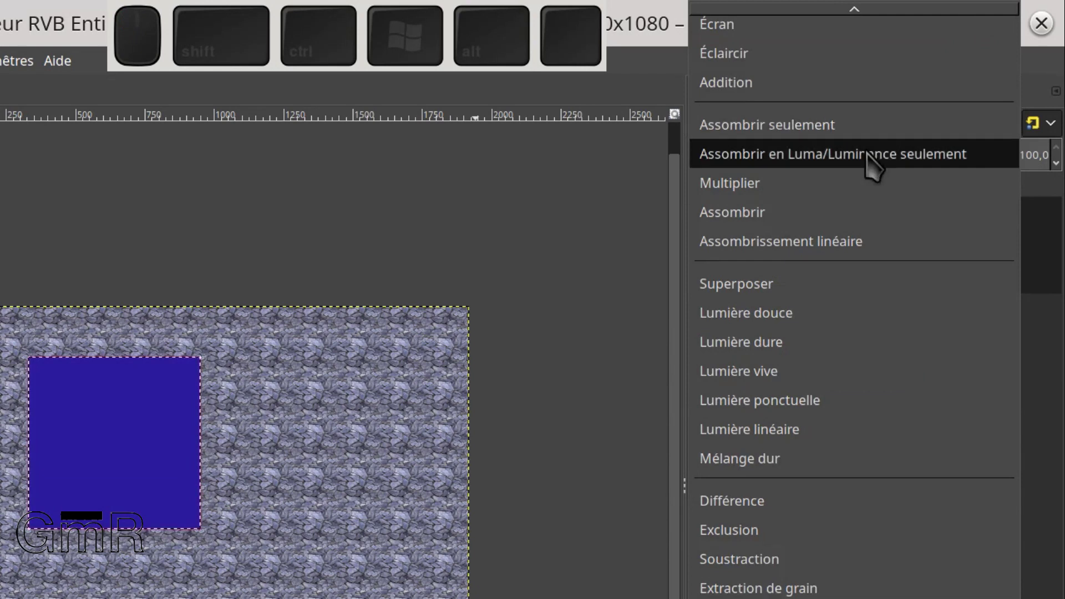
scroll(871, 170, up, 5)
scroll(731, 117, up, 1)
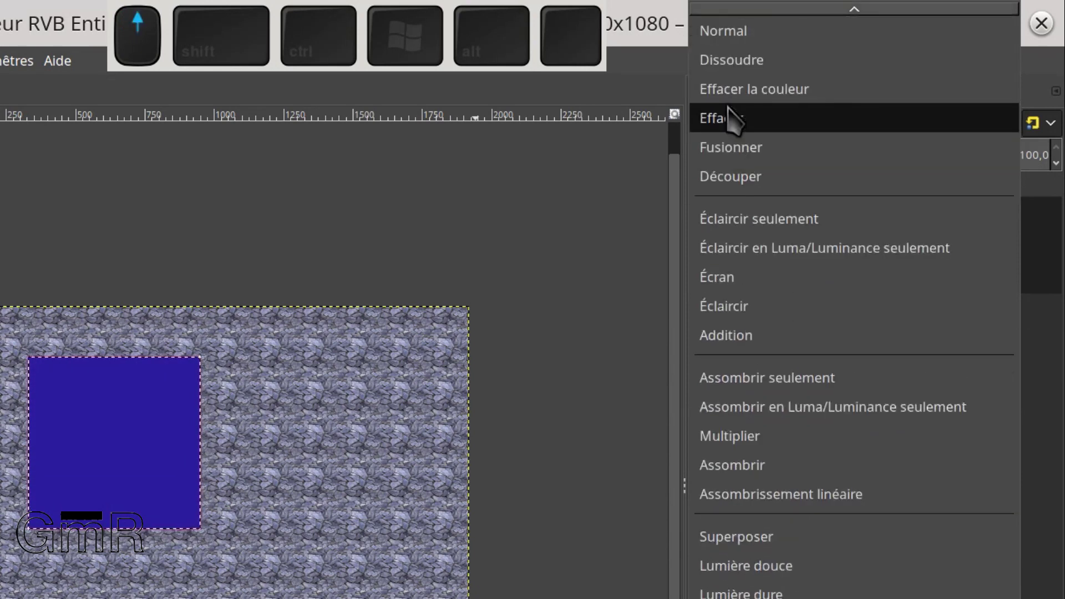
click(727, 33)
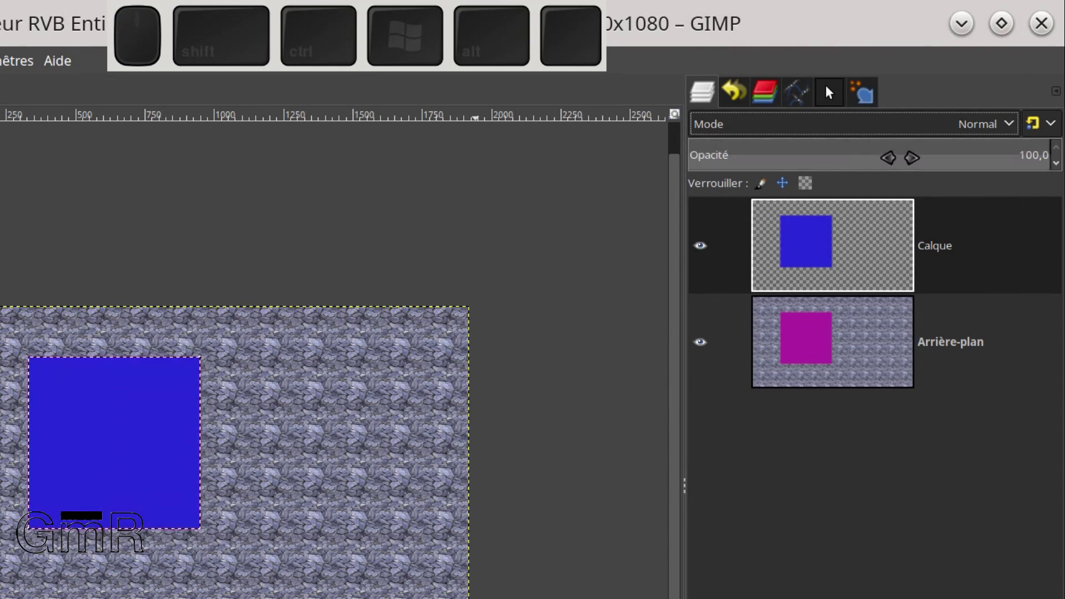
click(881, 157)
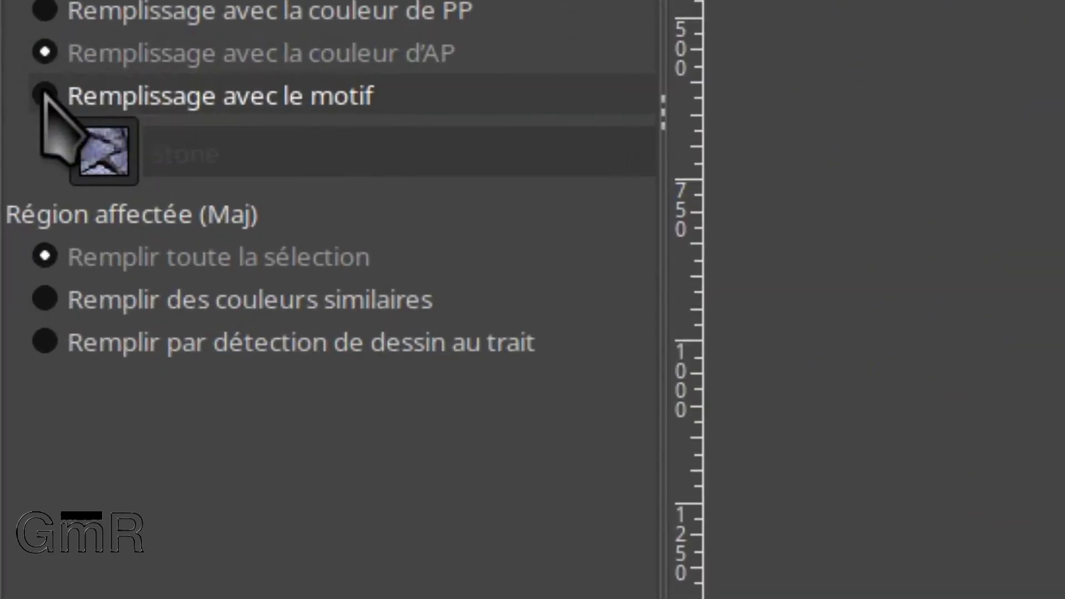
Step: Fill the square on the new layer with the Dried mud pattern, and set the layer's opacity to 100
click(45, 93)
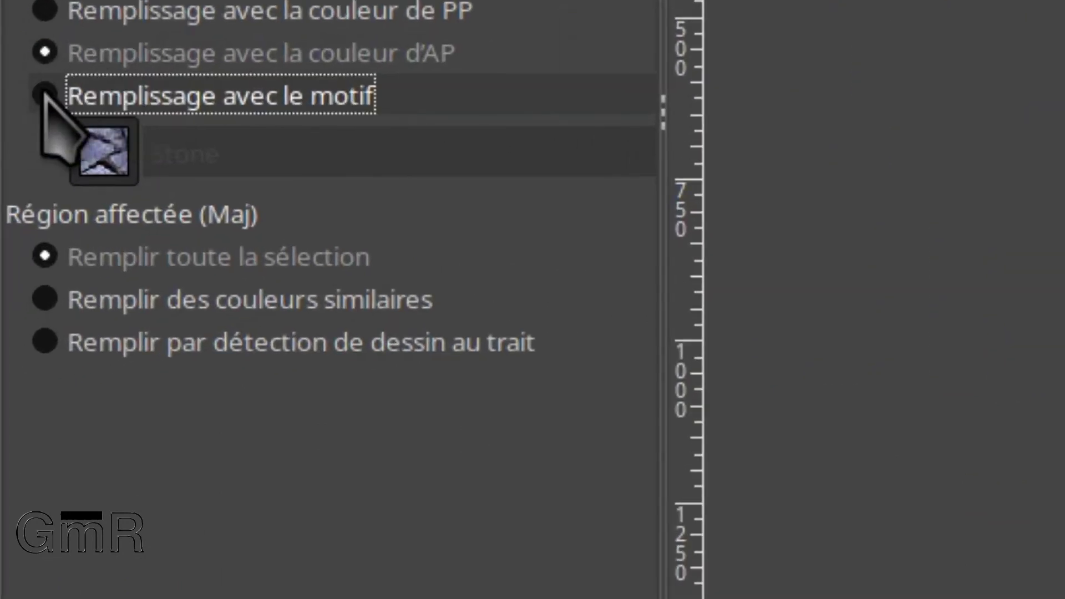
click(103, 140)
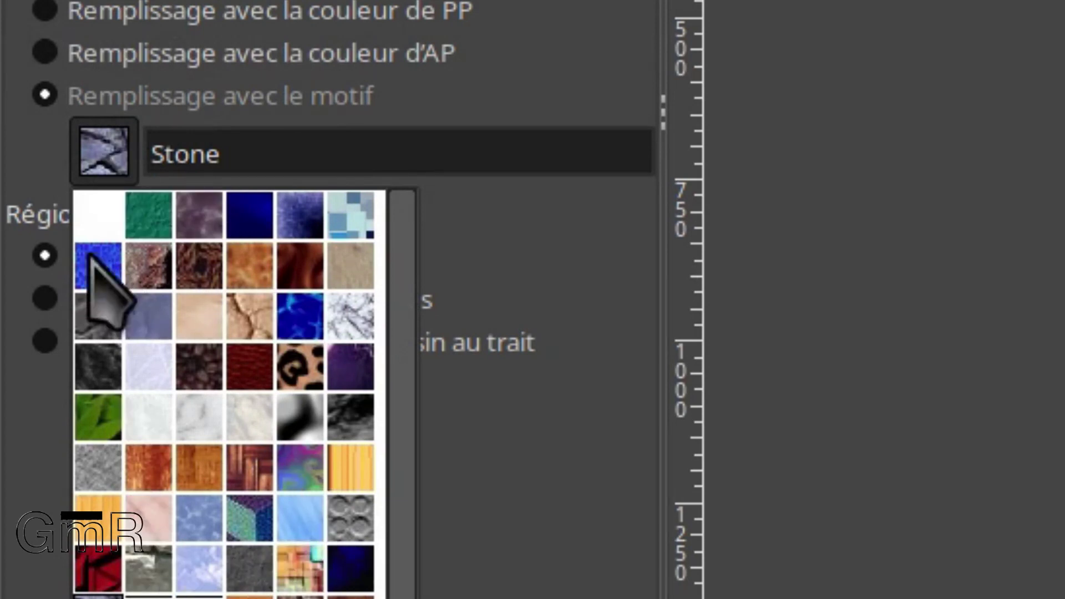
click(250, 321)
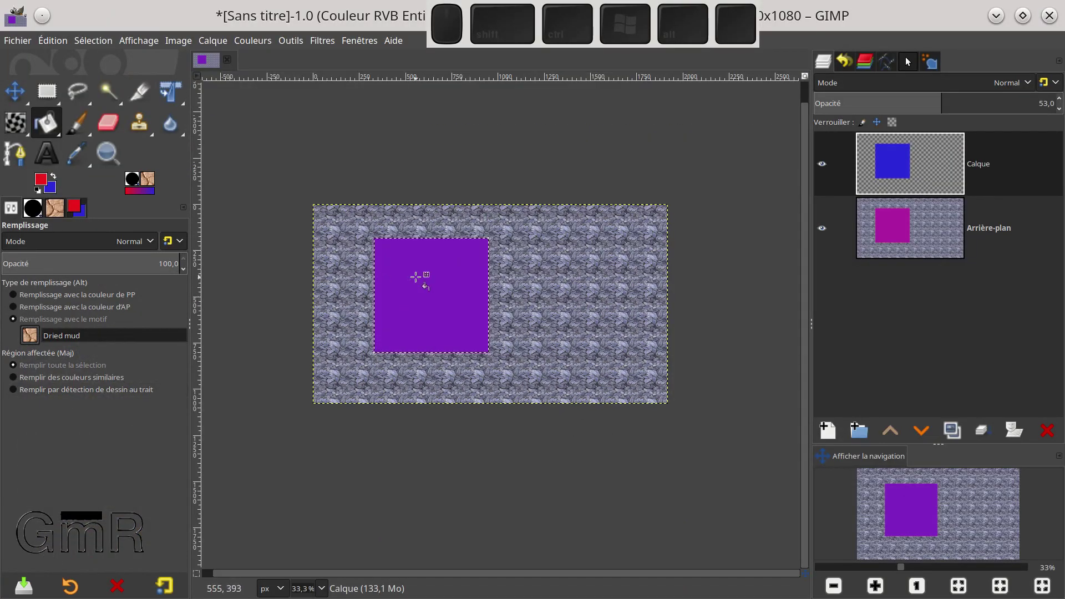
click(415, 277)
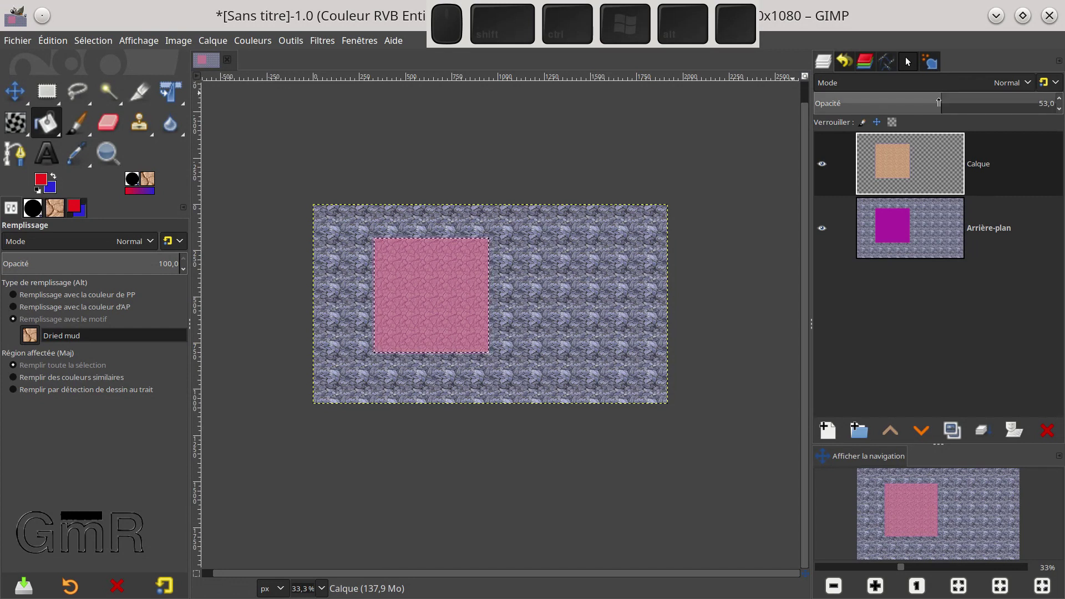
drag(938, 102, 1060, 109)
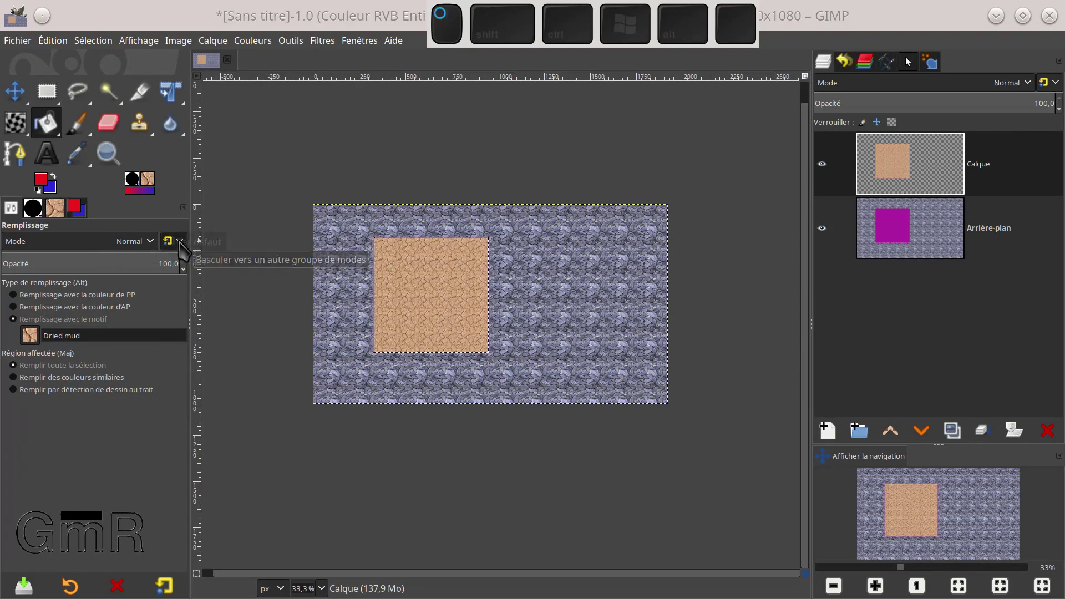
Step: Switch the Bucket Fill blend modes to the legacy (Ancien) group
click(180, 243)
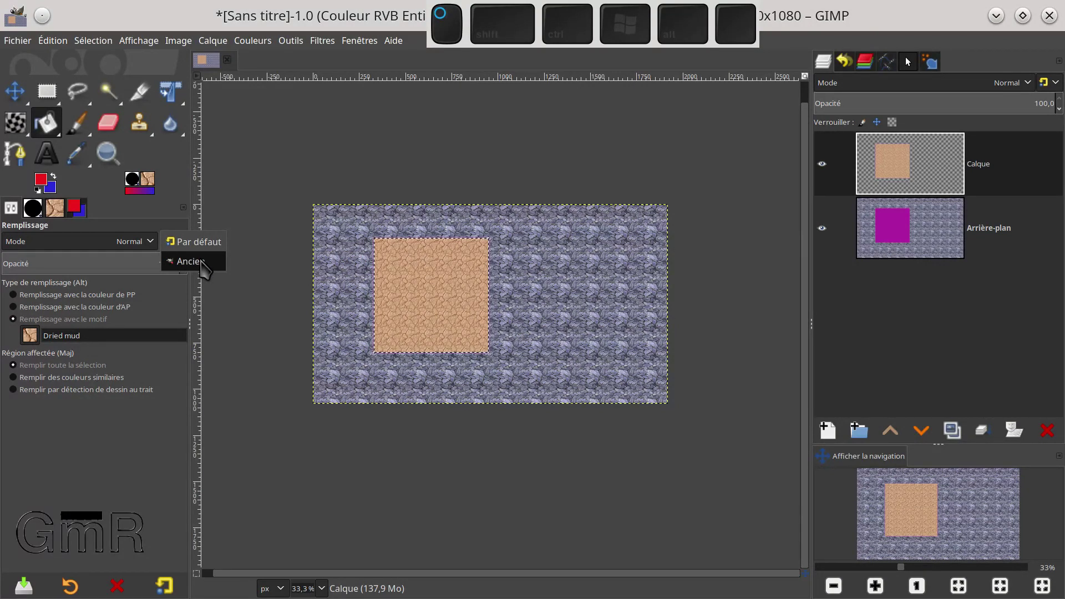
click(192, 262)
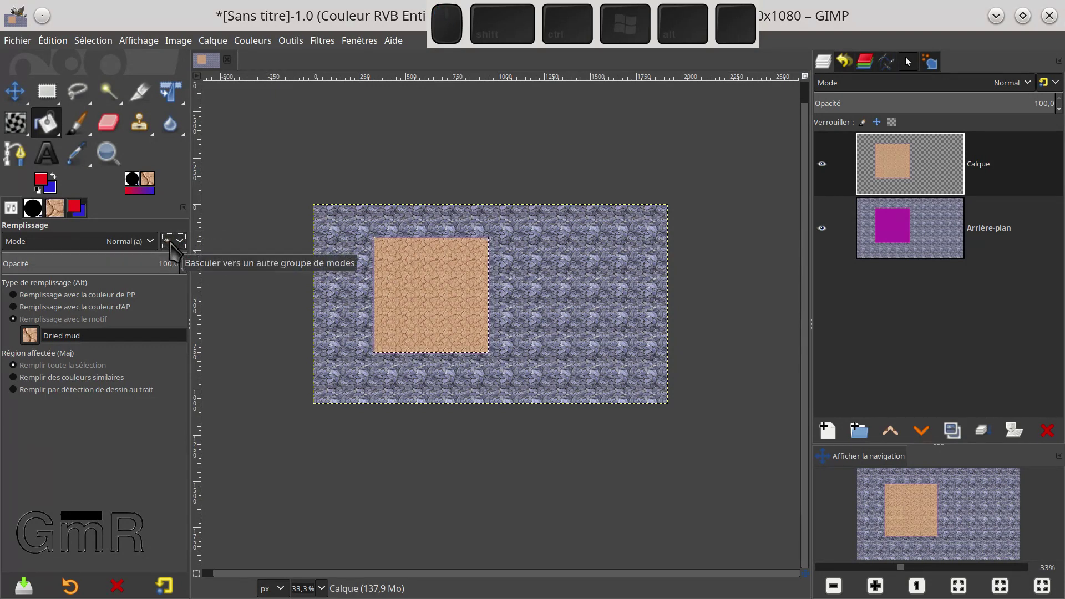
Step: Switch the Bucket Fill blend modes back to the default (Par défaut) group
click(174, 247)
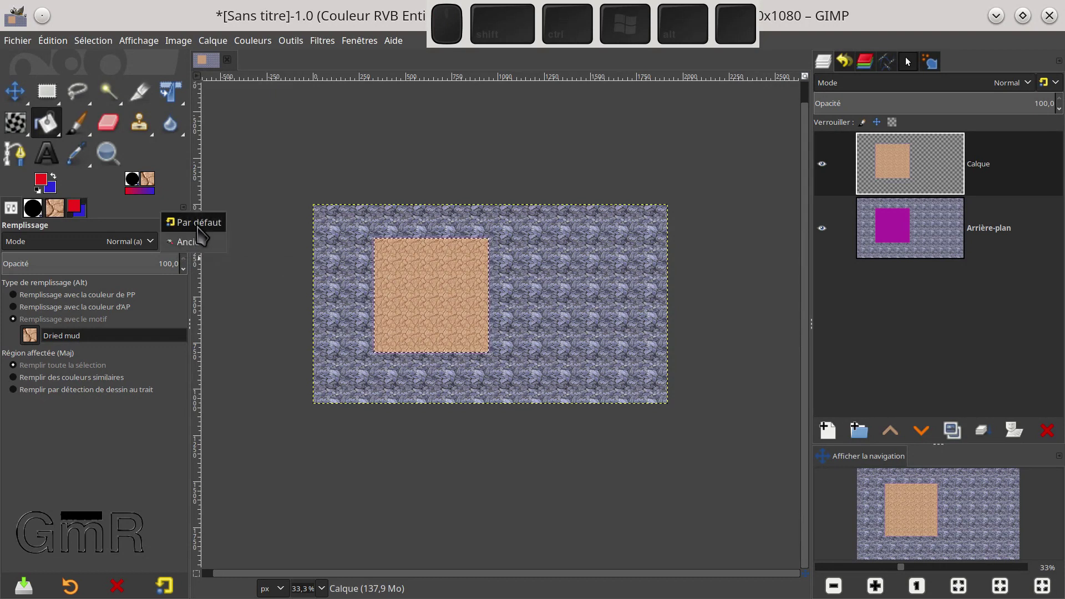
click(197, 224)
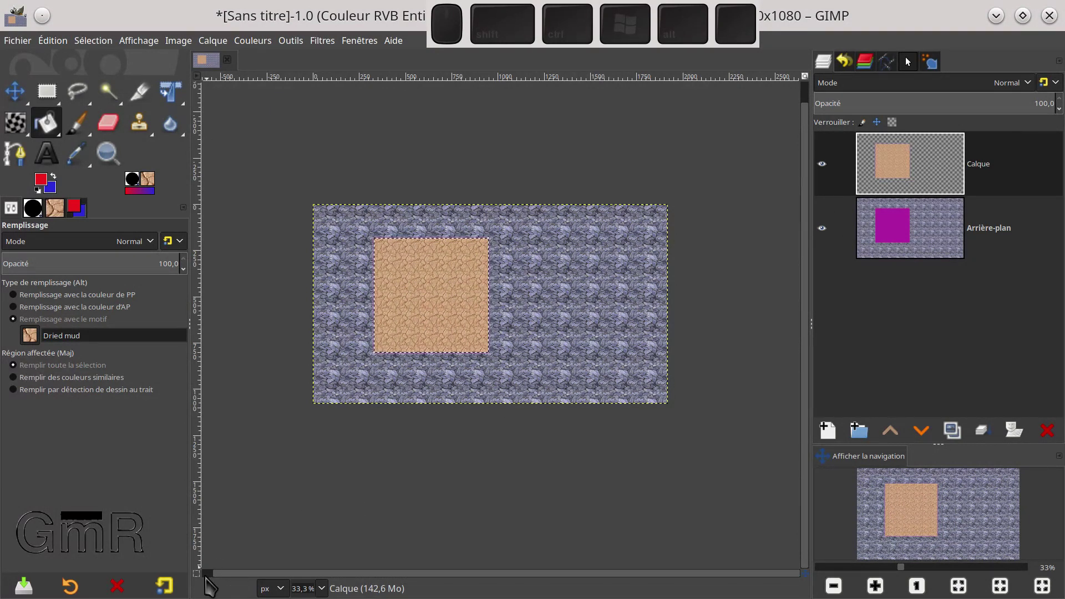
Step: Turn on the quick mask to view the selected square area, and turn it off again on the Calque layer
click(197, 573)
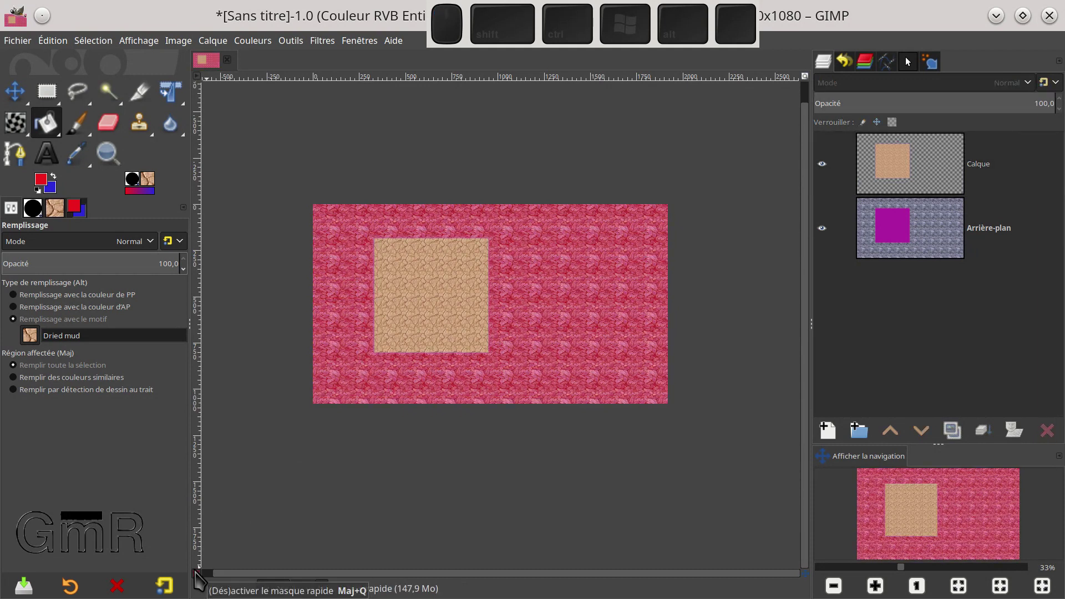
key(shift+ctrl+j)
click(195, 574)
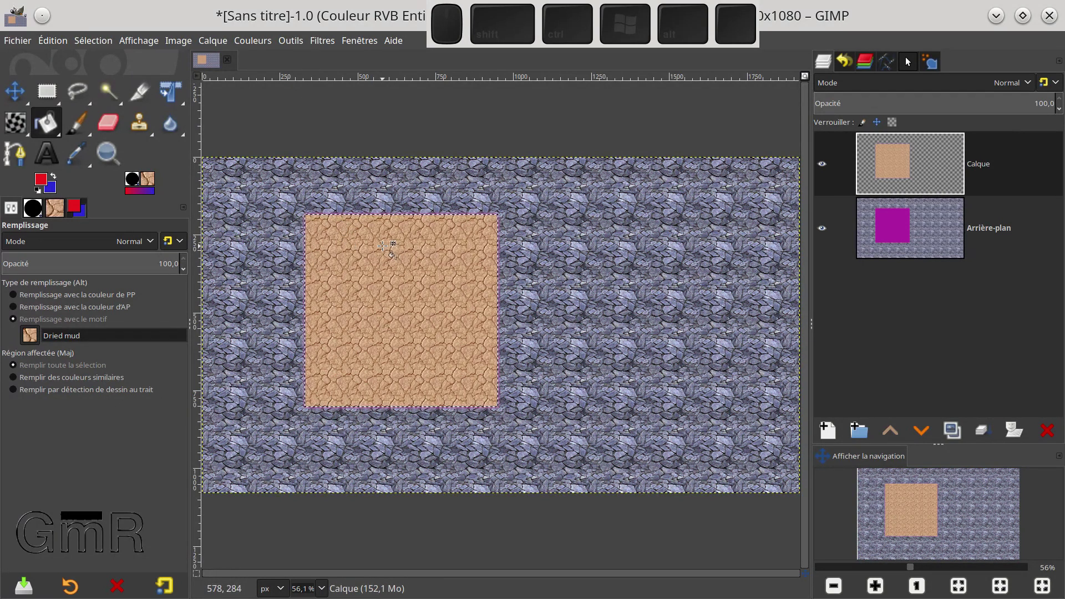
click(934, 170)
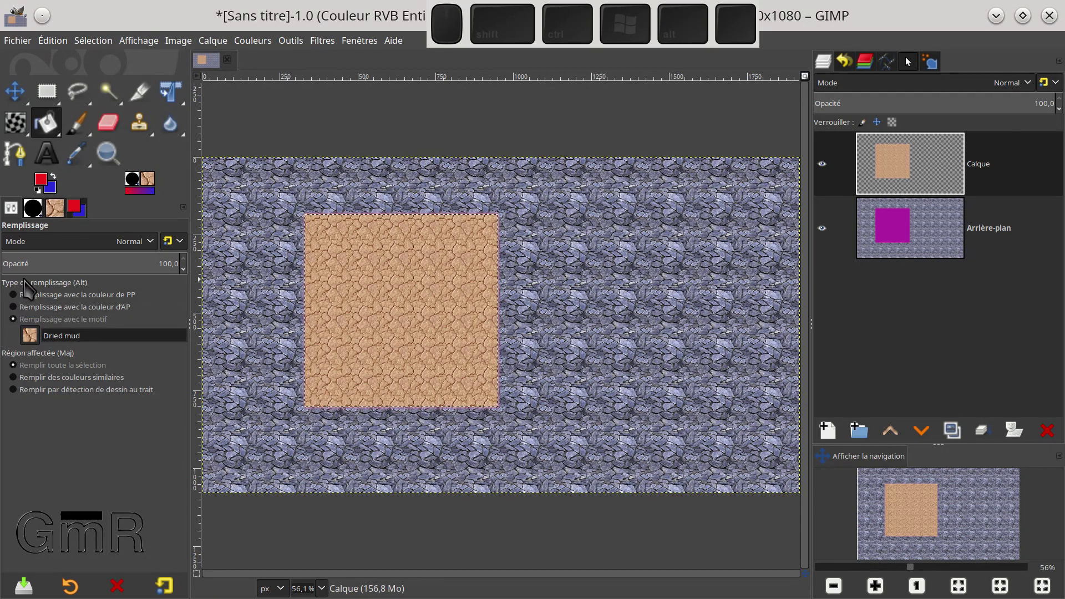
Step: Set the fill type to the foreground colour (couleur de PP) and fill the selected square on the Calque layer
click(17, 298)
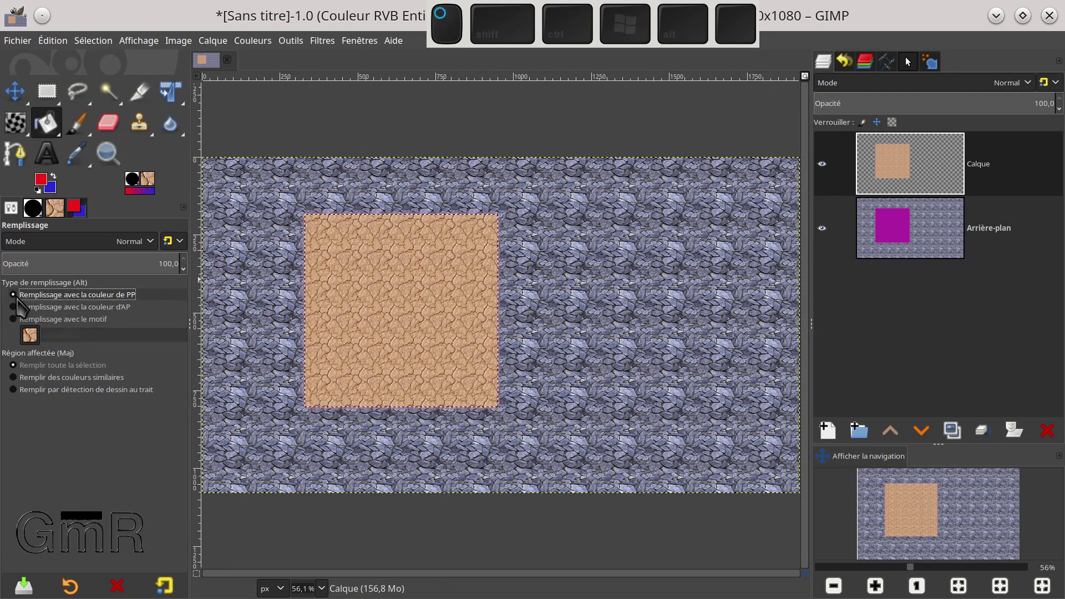
click(370, 294)
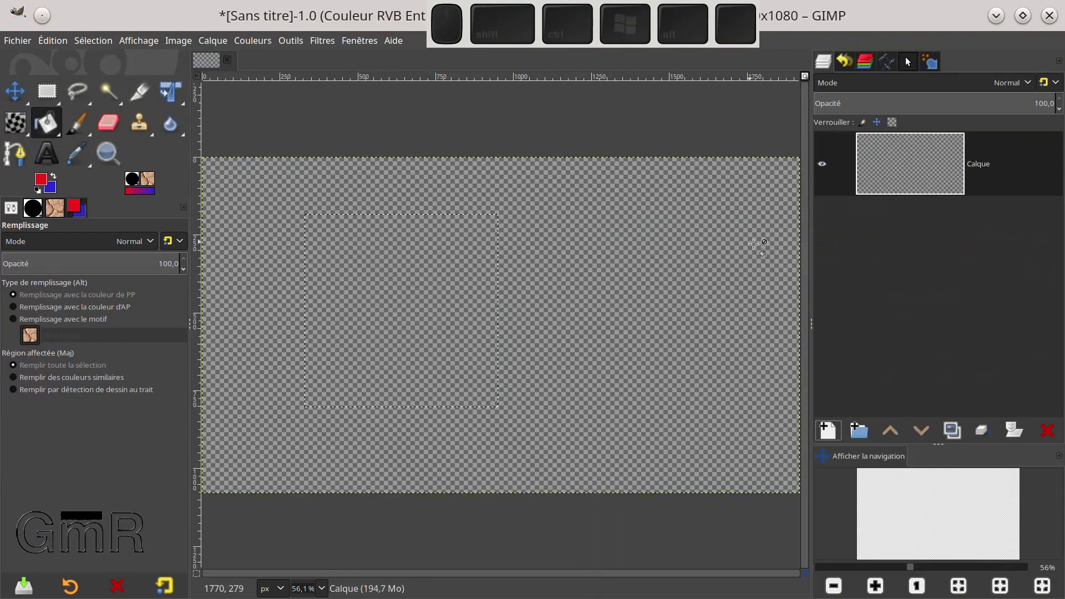
Step: Paint a red stroke on the empty transparent layer with the Paintbrush
key(p)
mouse_move(322, 260)
mouse_down()
mouse_move(358, 219)
mouse_move(339, 300)
mouse_up()
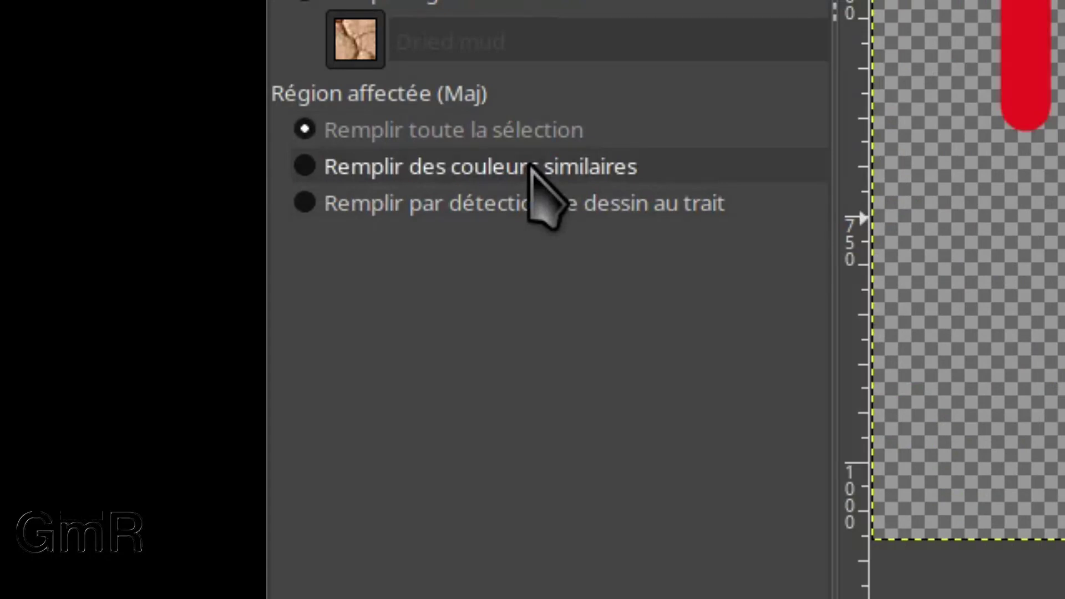
Step: Set Bucket Fill's affected region to Remplir des couleurs similaires, and examine the Select by Color tool's Sélectionner par options for comparison
click(529, 166)
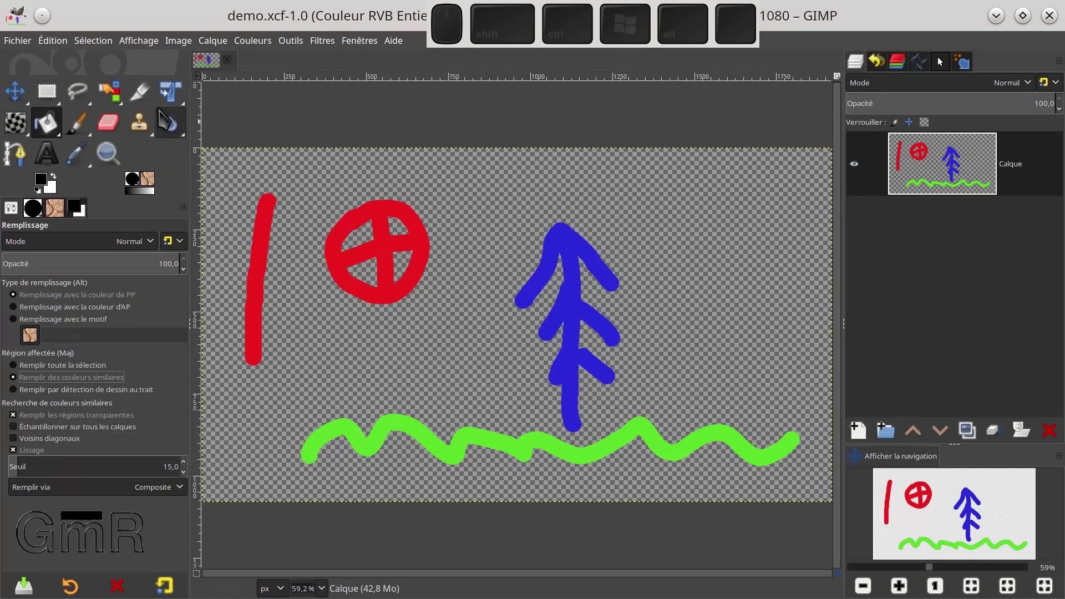
click(117, 101)
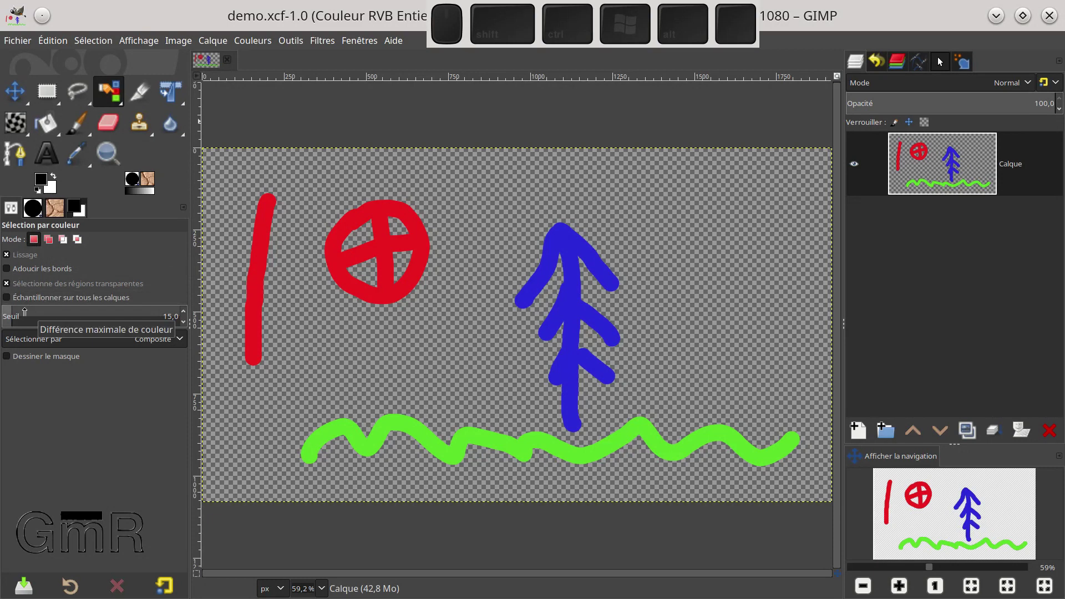
click(161, 339)
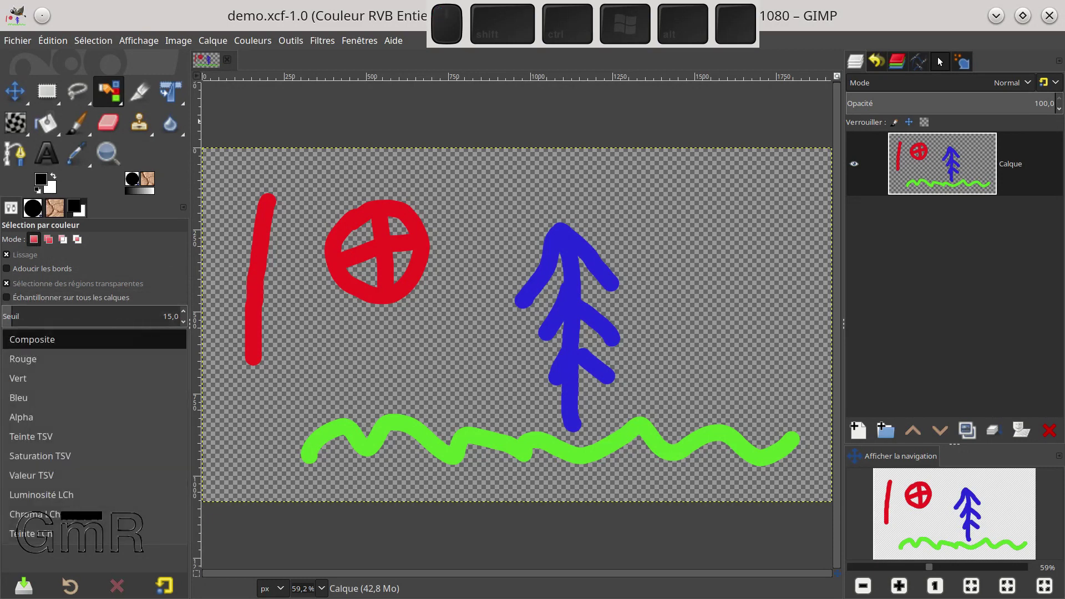
click(146, 340)
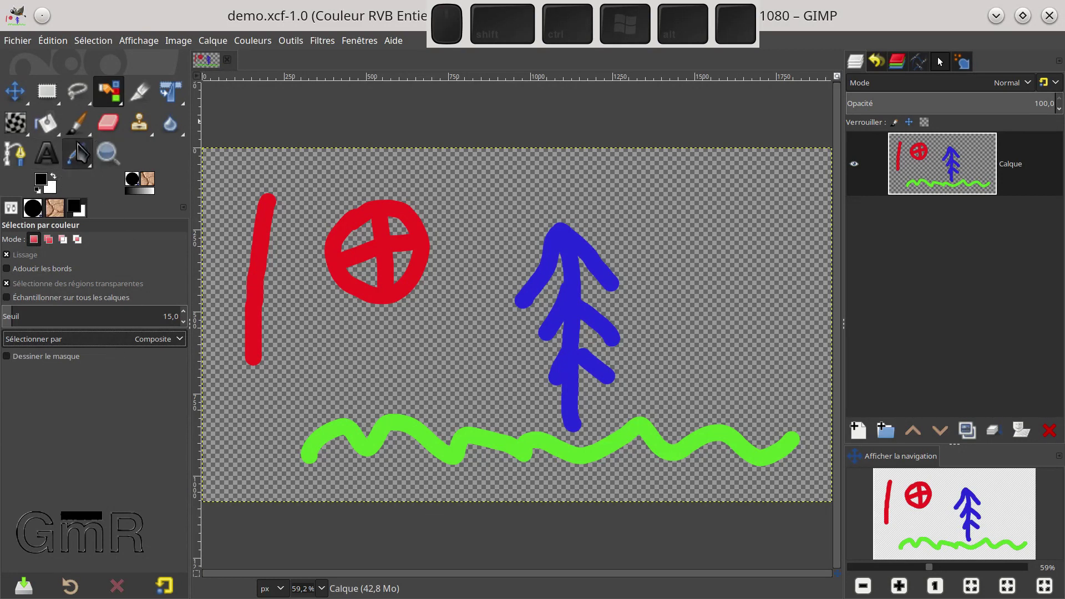
click(53, 122)
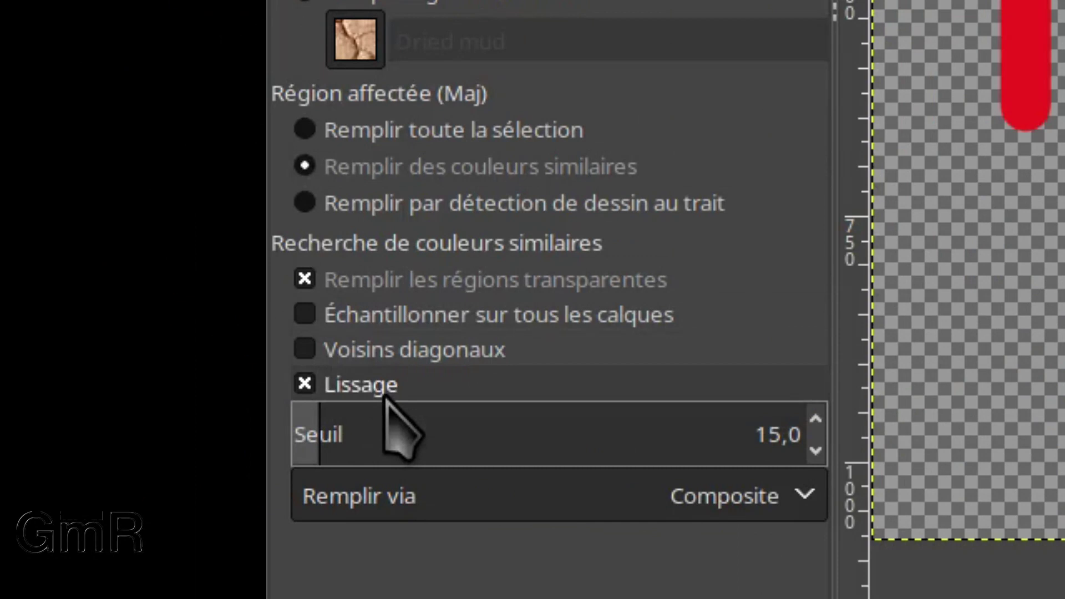
Step: Disable Lissage and Remplir les régions transparentes, and set the similar-colour Seuil to 32,2, keeping Remplir via on Composite
click(377, 389)
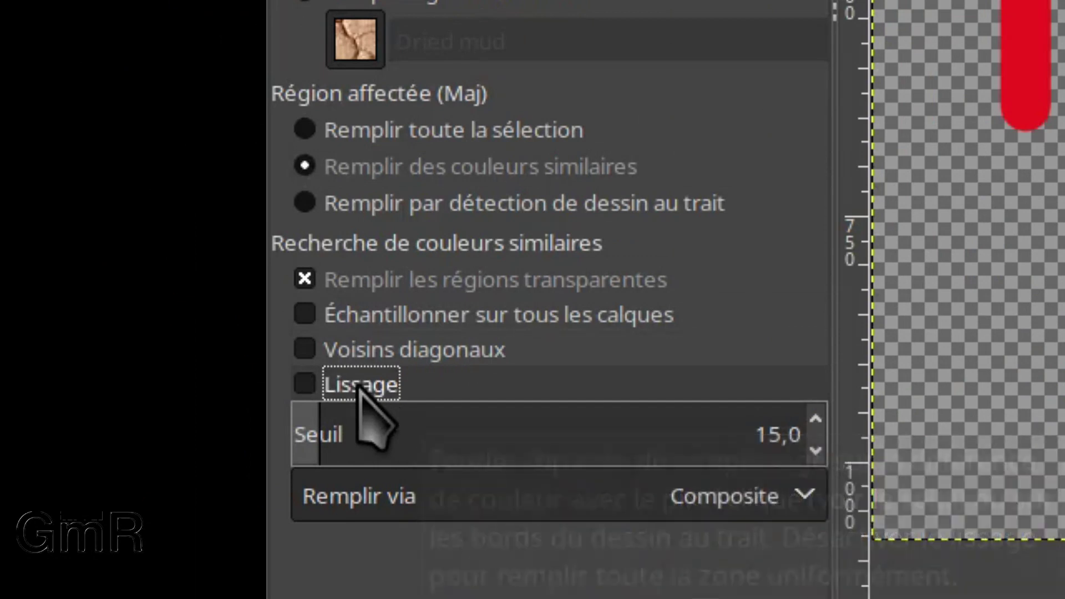
click(305, 278)
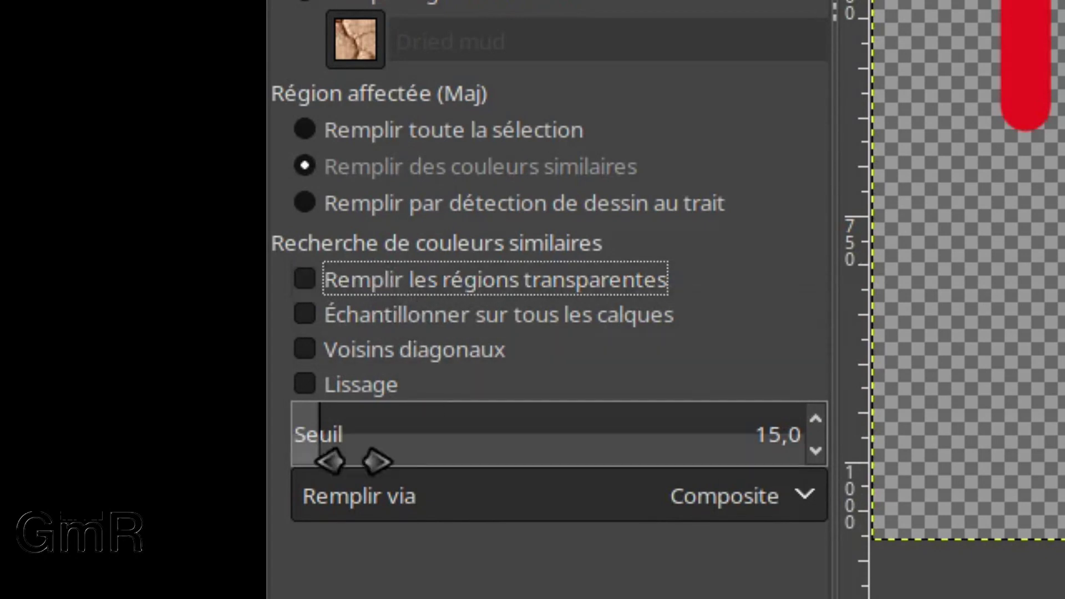
mouse_move(360, 441)
mouse_down()
mouse_move(488, 445)
mouse_move(322, 451)
mouse_move(354, 459)
mouse_up()
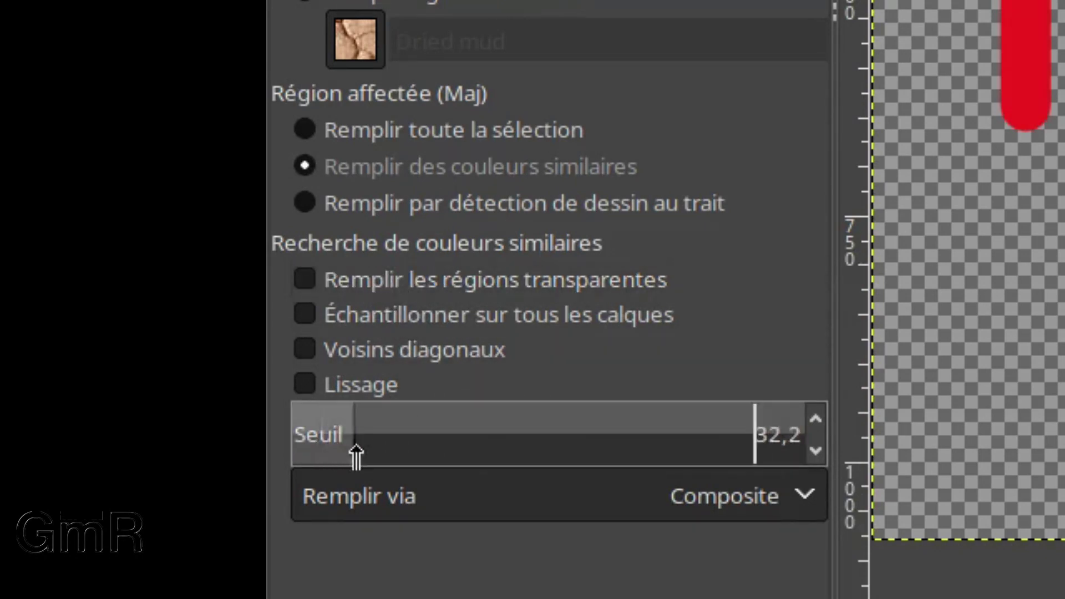
click(716, 494)
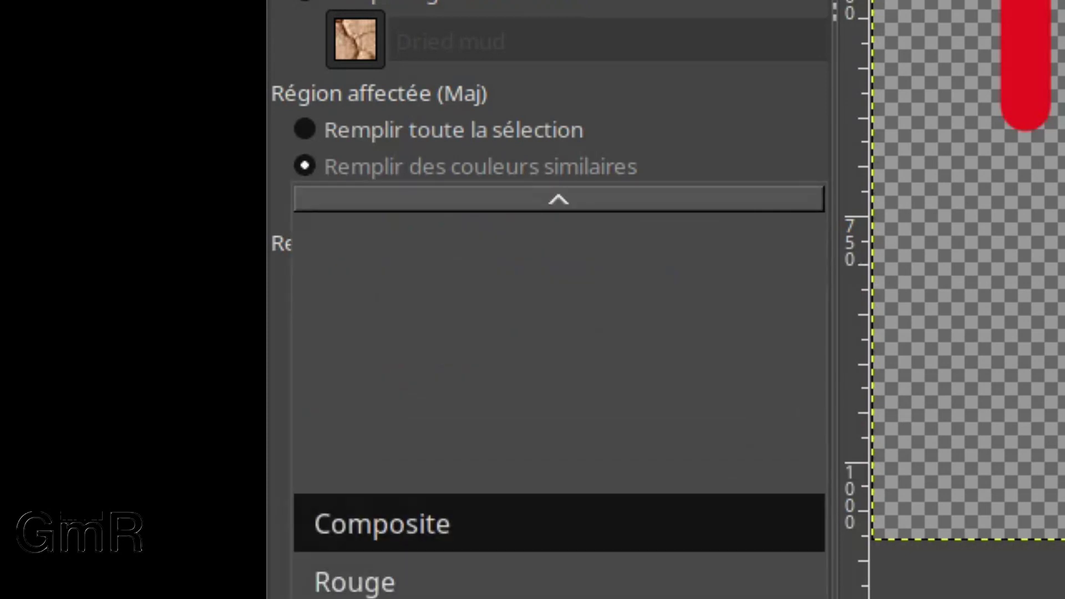
click(1015, 210)
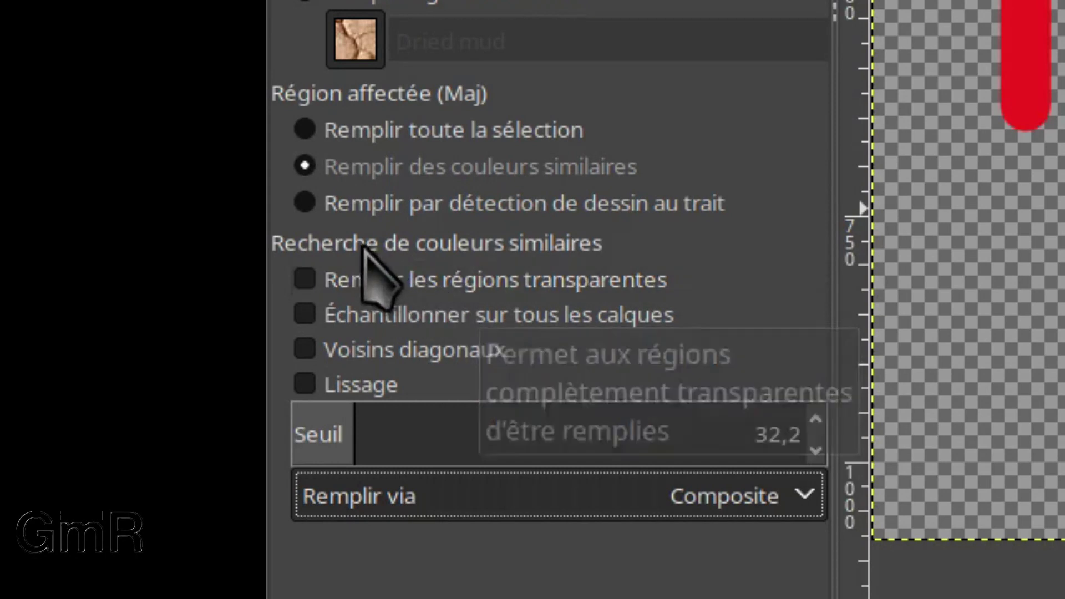
Step: Set the affected region to Remplir par détection de dessin au trait, with Tous les calques visibles as the Source
click(358, 205)
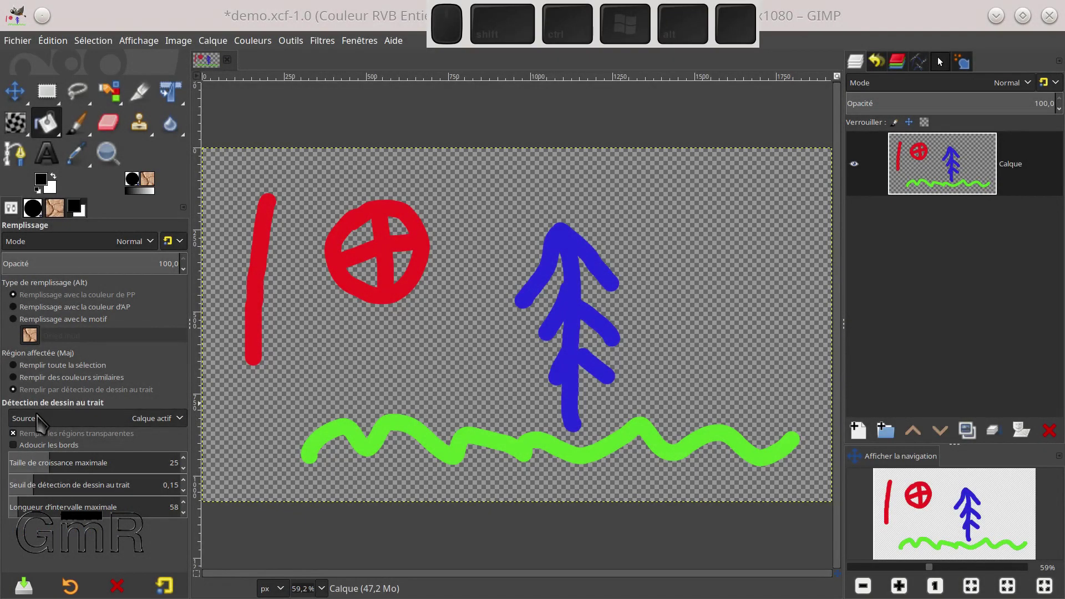
click(164, 427)
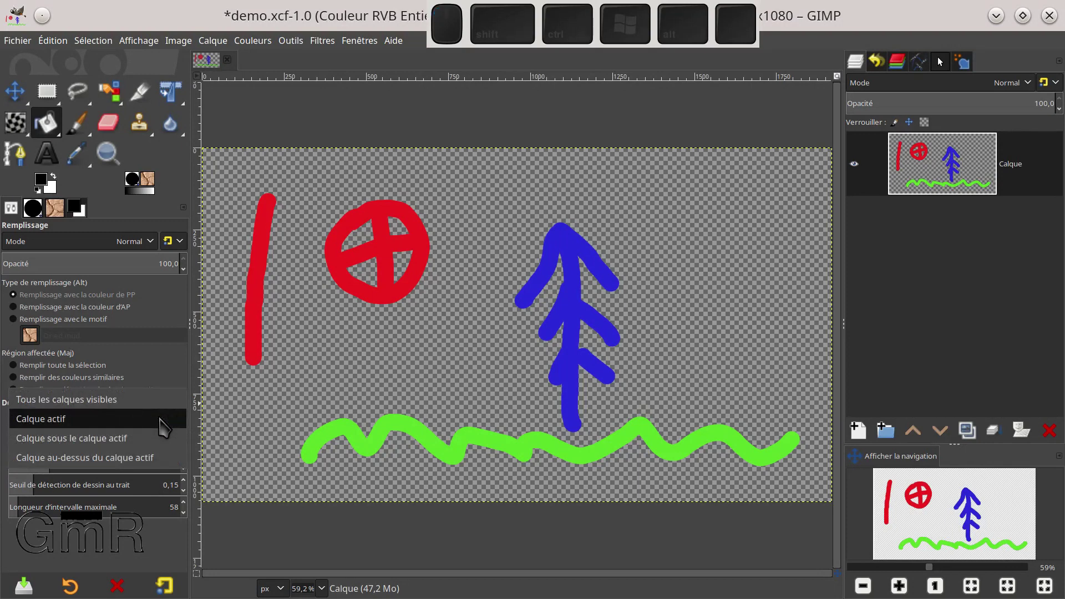
click(118, 400)
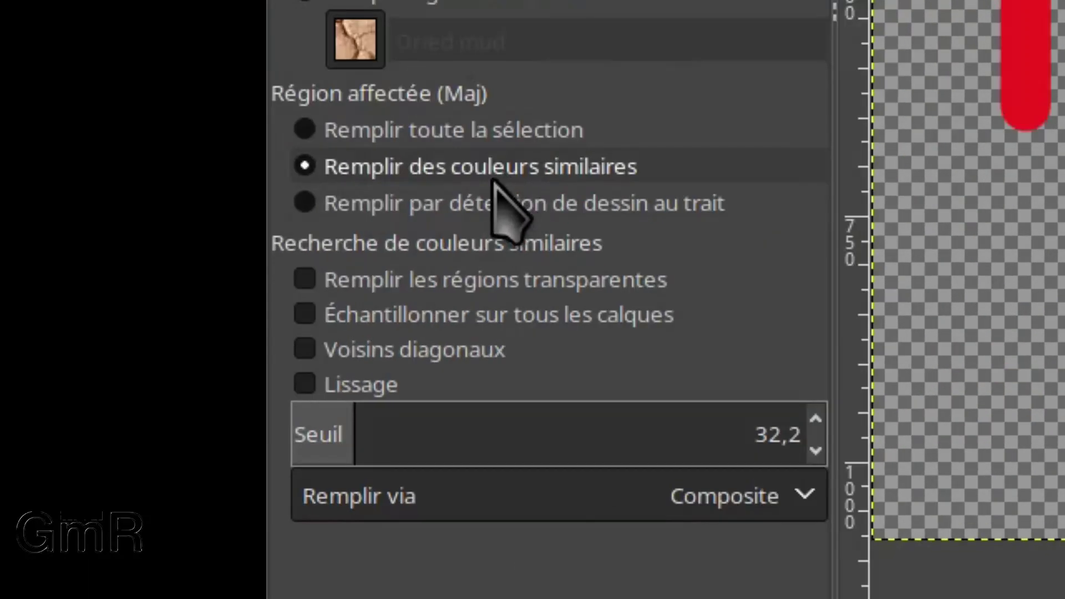
Step: Set the affected region back to Remplir des couleurs similaires and enable Remplir les régions transparentes
click(37, 367)
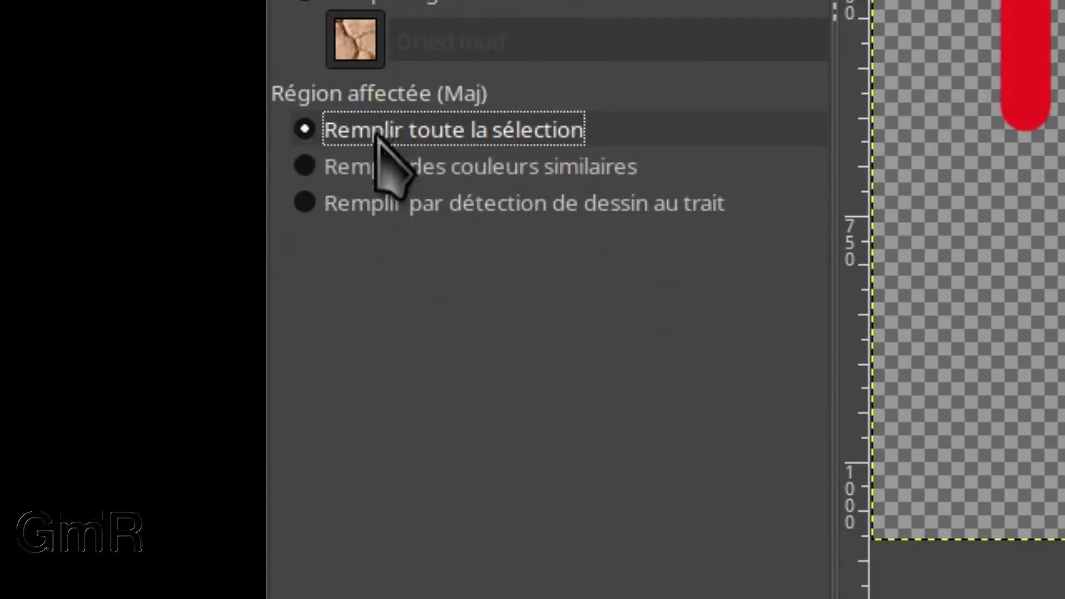
click(377, 169)
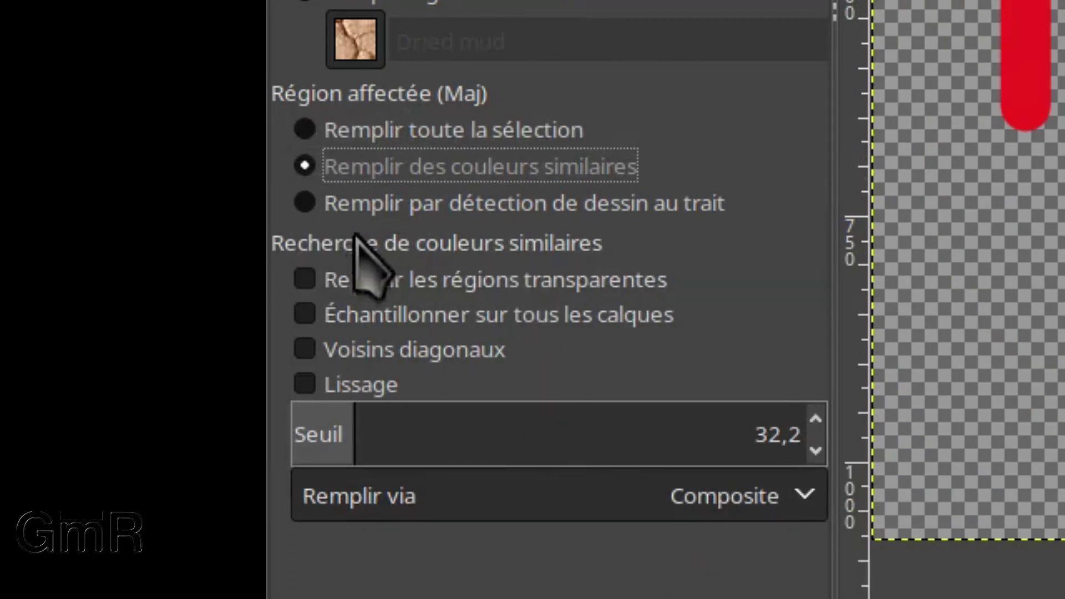
click(306, 279)
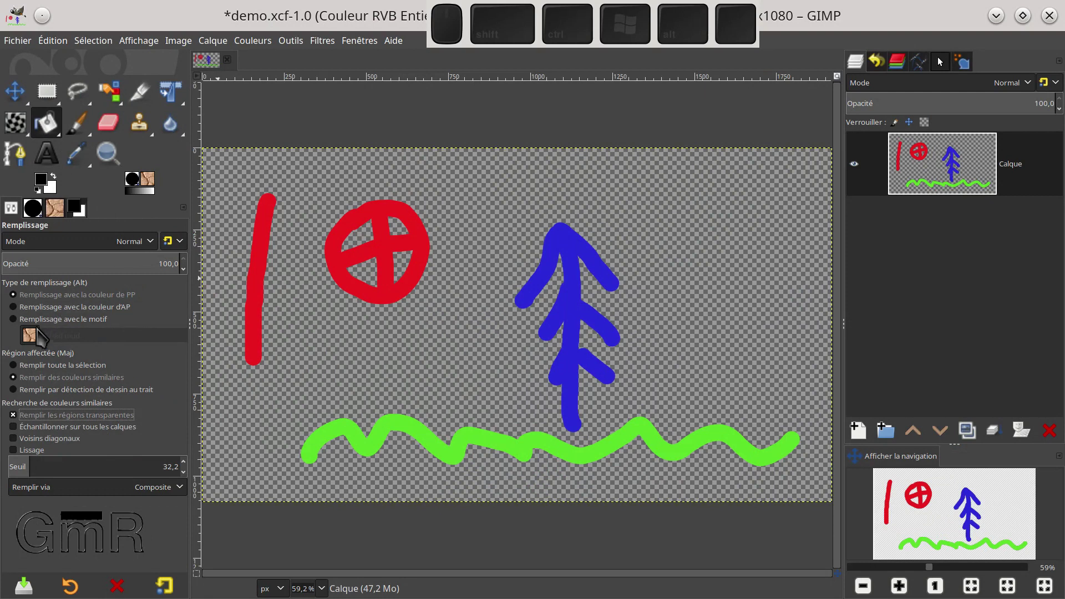
Step: Fill the transparent background and the four openings inside the red circle with black
click(315, 337)
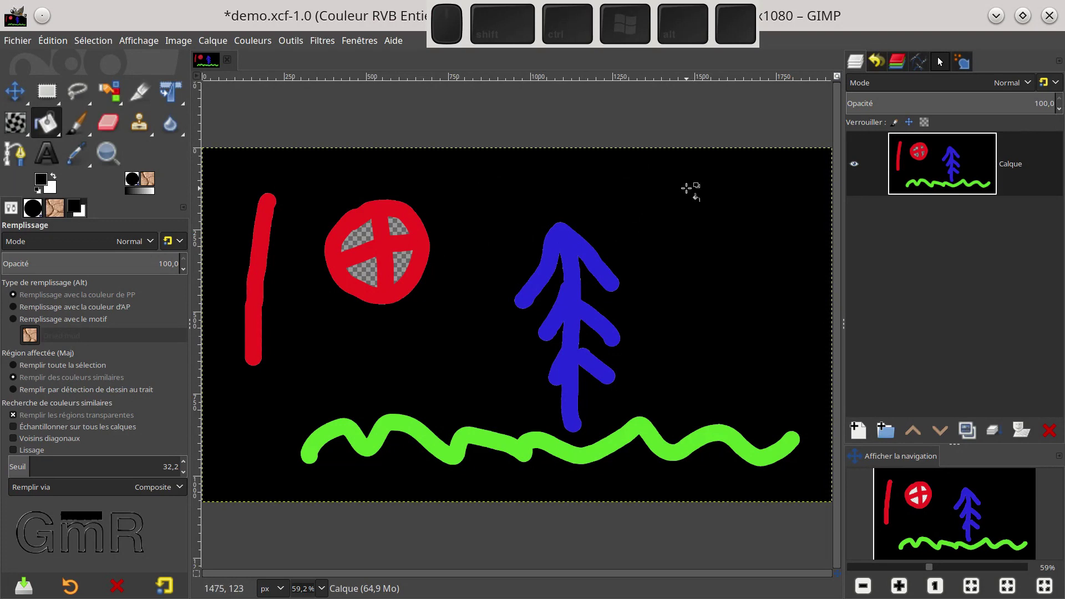
click(365, 270)
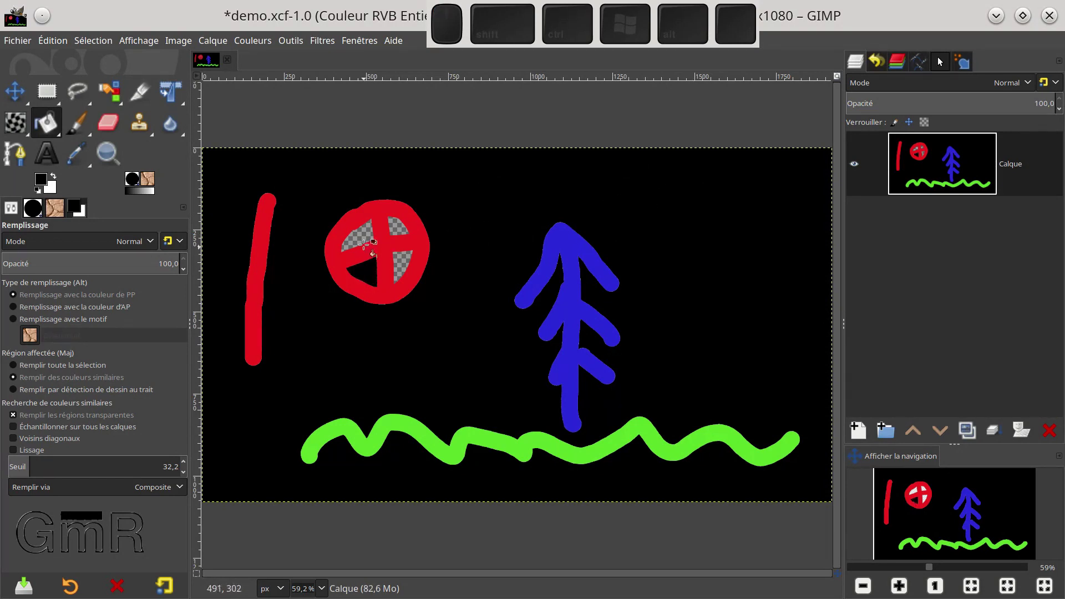
click(360, 233)
click(397, 226)
click(404, 262)
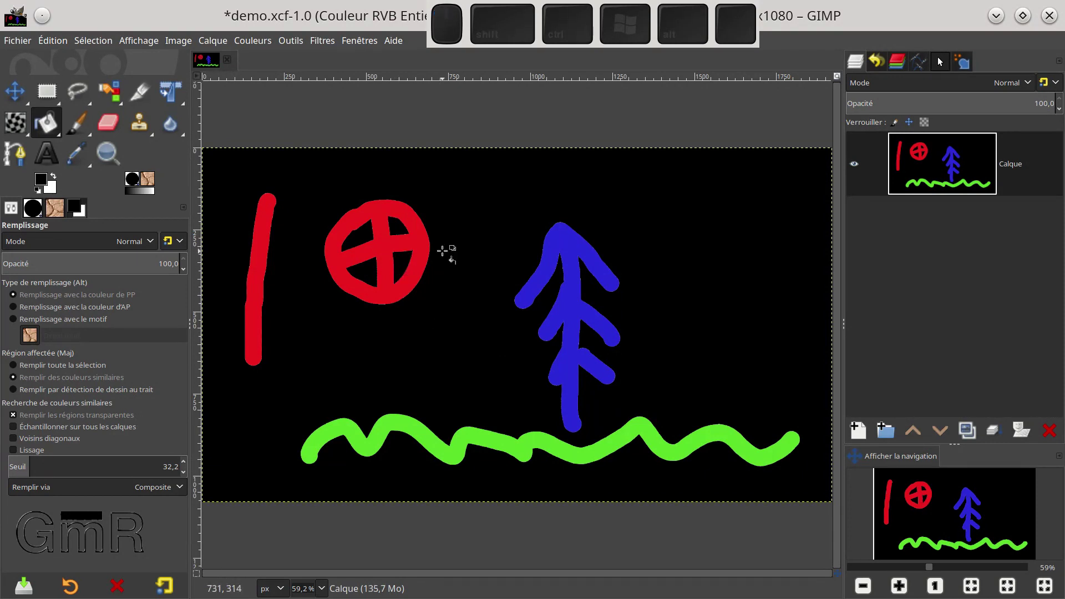
Step: Undo the black fills of the background and of the red circle's openings
key(ctrl+z)
key(ctrl+z)
key(ctrl+z)
key(ctrl+z)
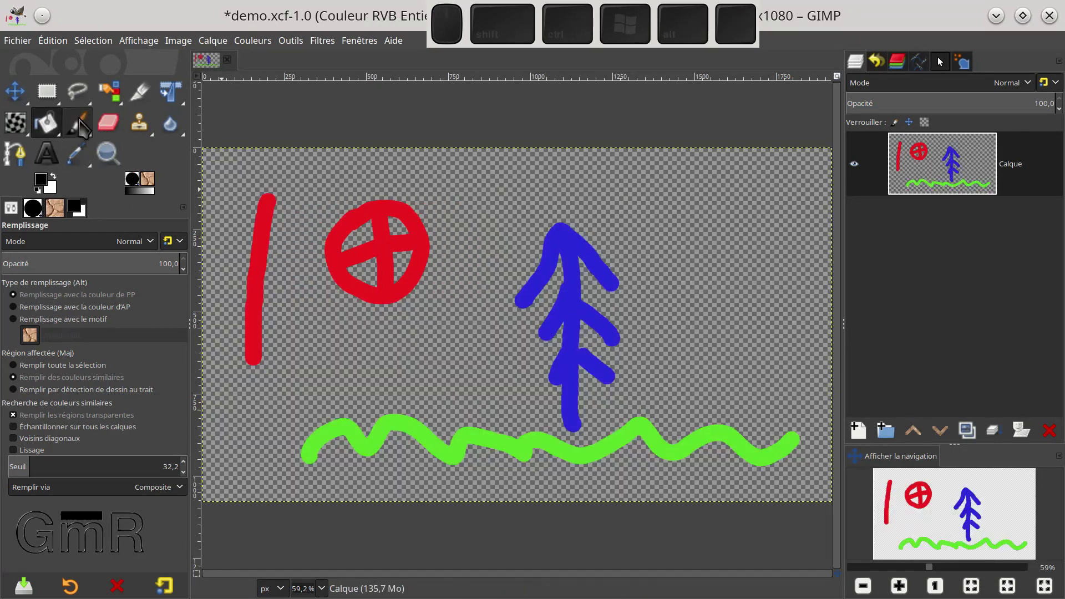
Step: Paint black dabs with the 51-size Paintbrush in the gap between the blue tree's two upper left branches, and return to Bucket Fill
click(79, 126)
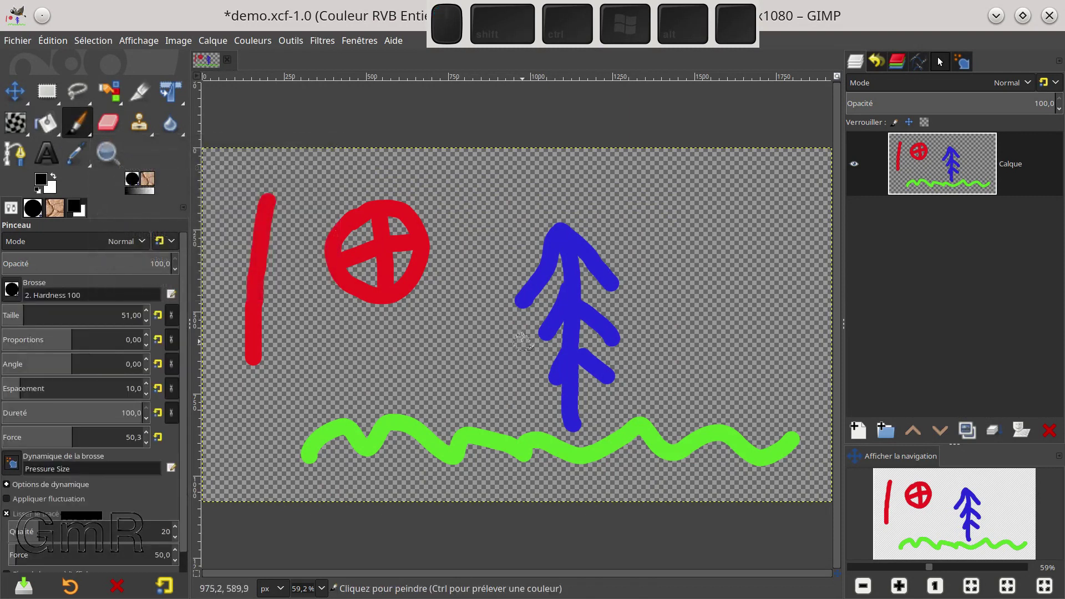
ctrl+scroll(526, 322, up, 4)
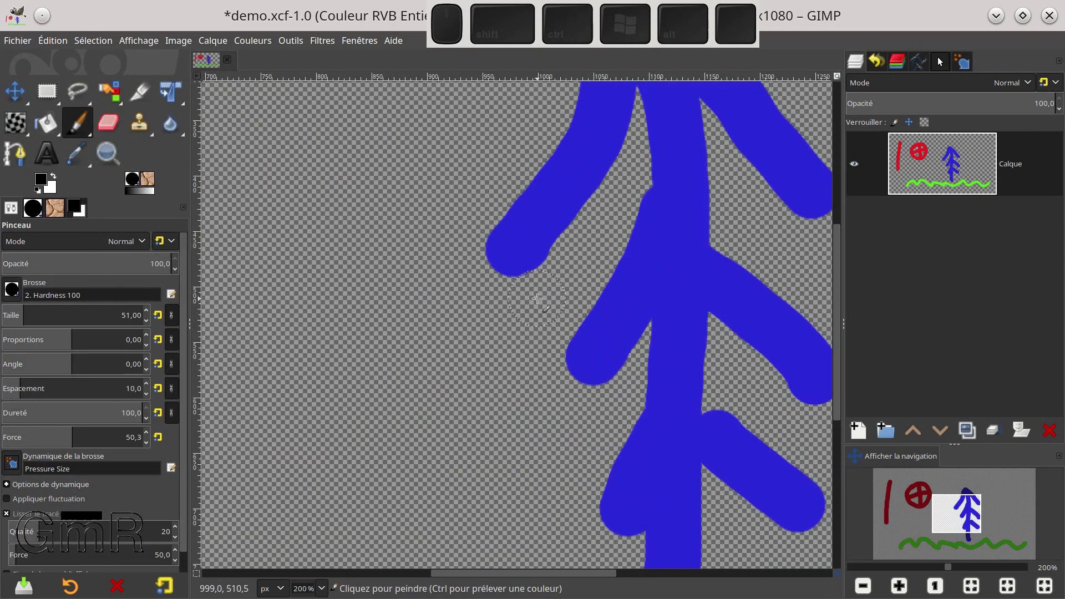
click(537, 298)
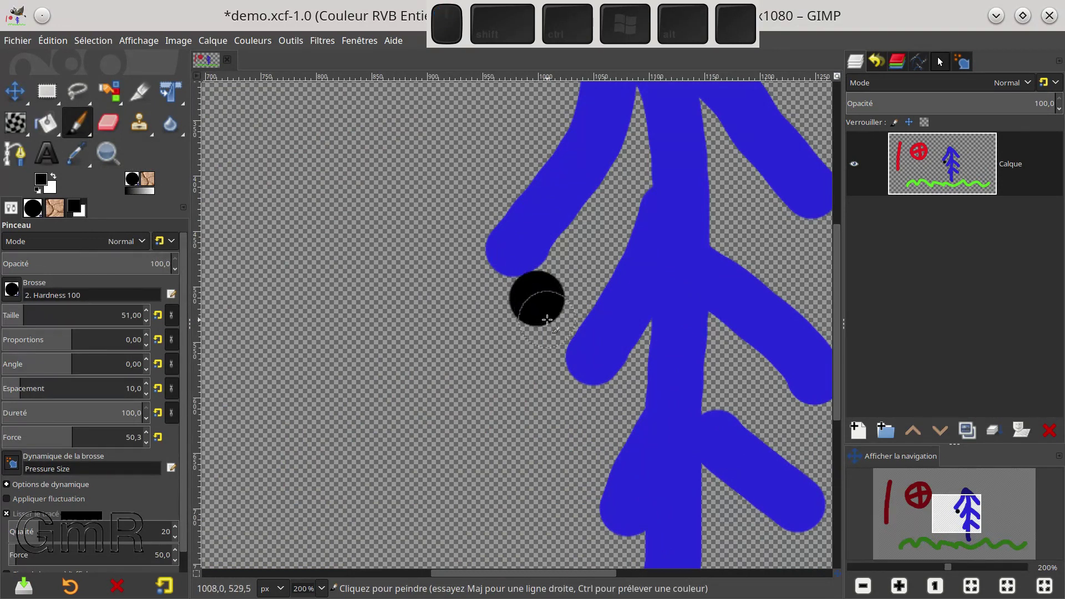
click(550, 322)
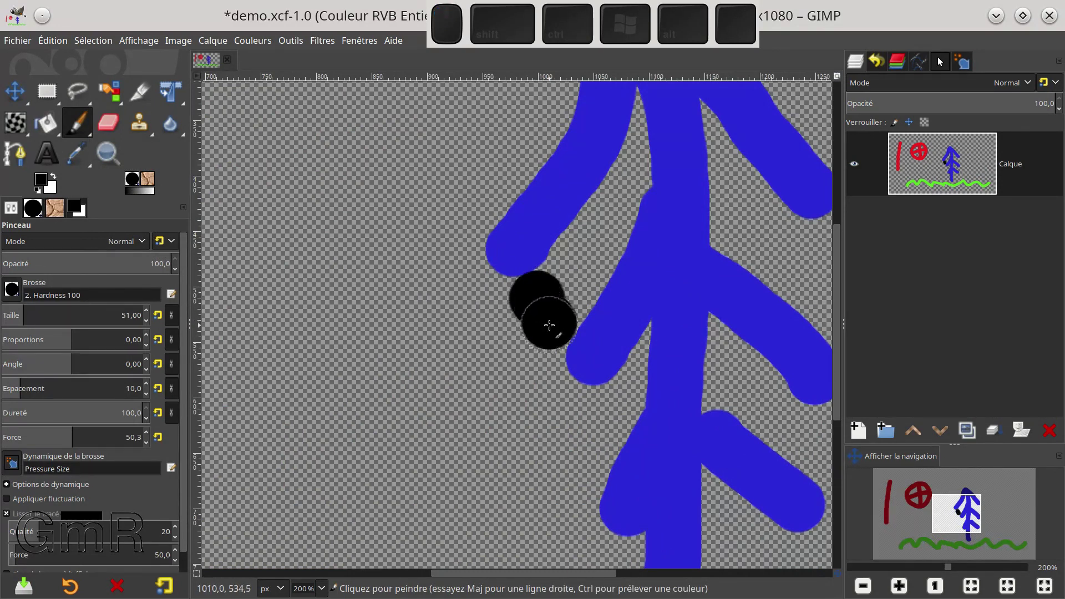
click(549, 326)
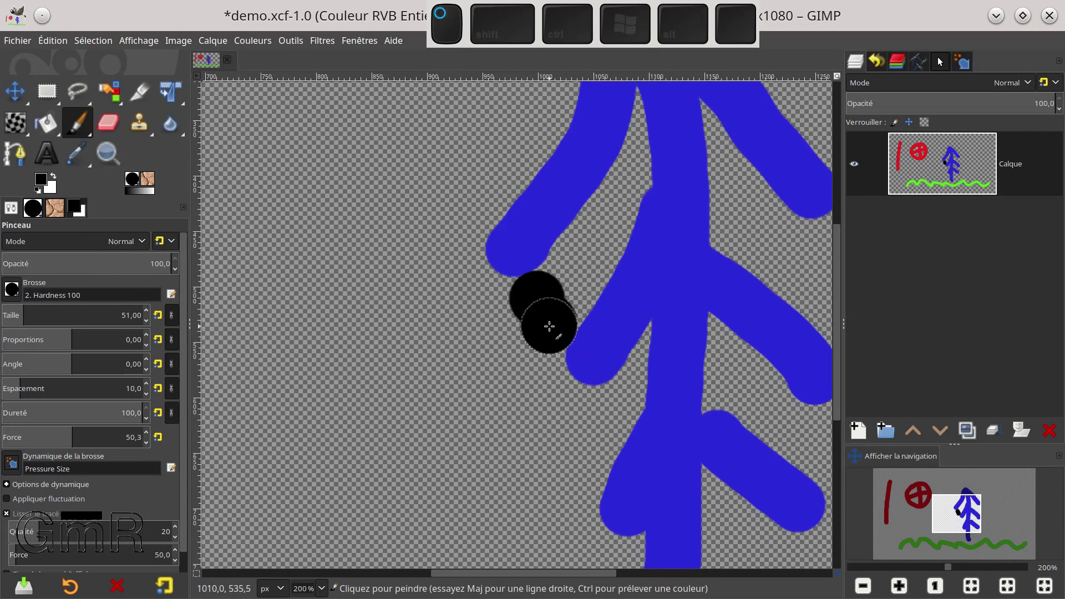
click(529, 299)
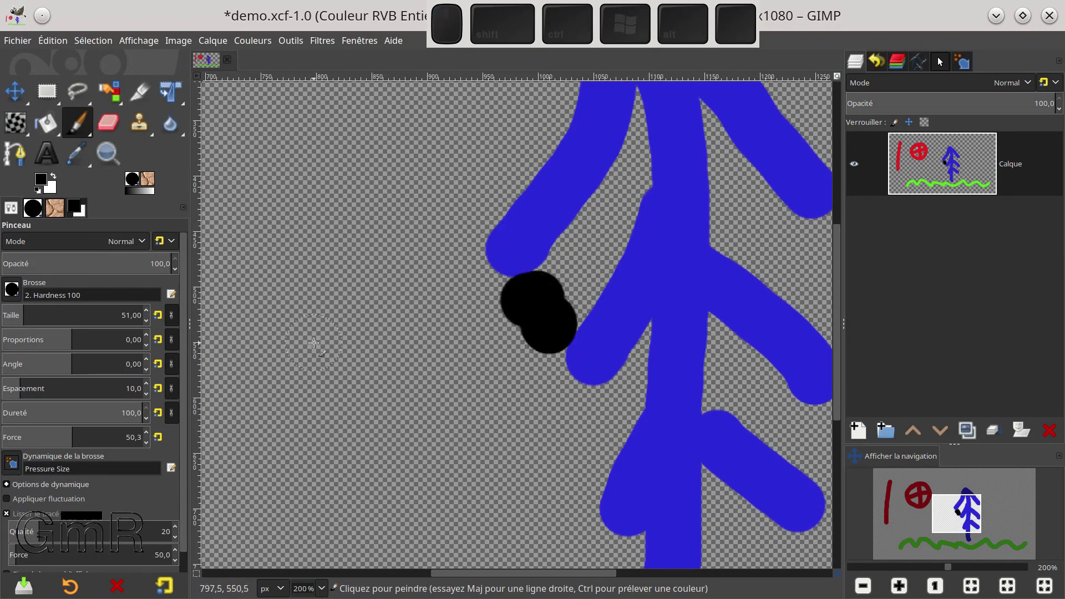
click(46, 122)
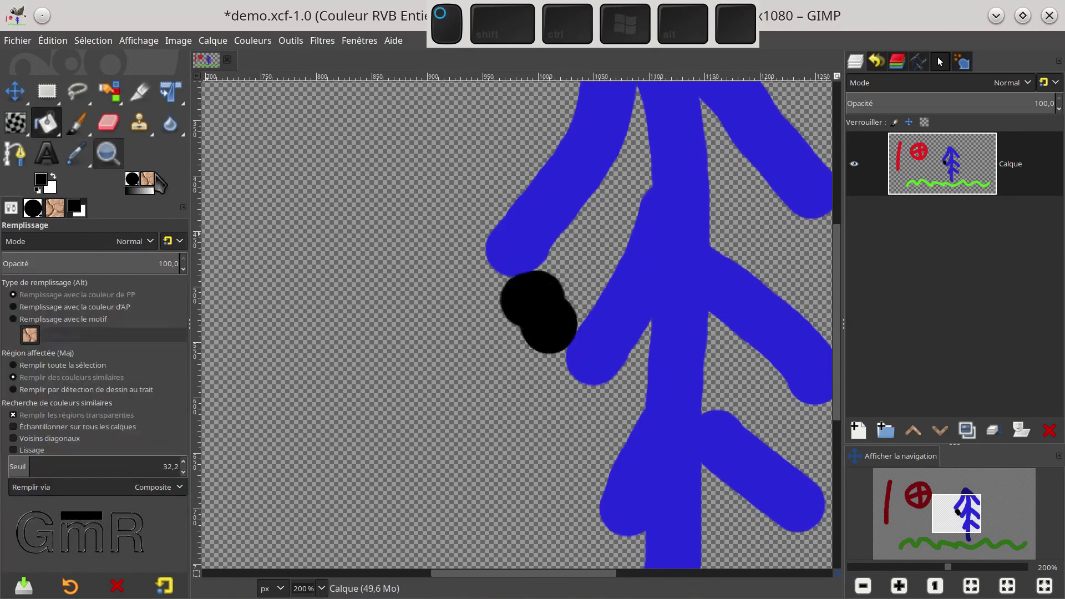
Step: Try a black fill in the gap between the blue tree's two upper left branches, inspect its edges, and undo it
click(586, 254)
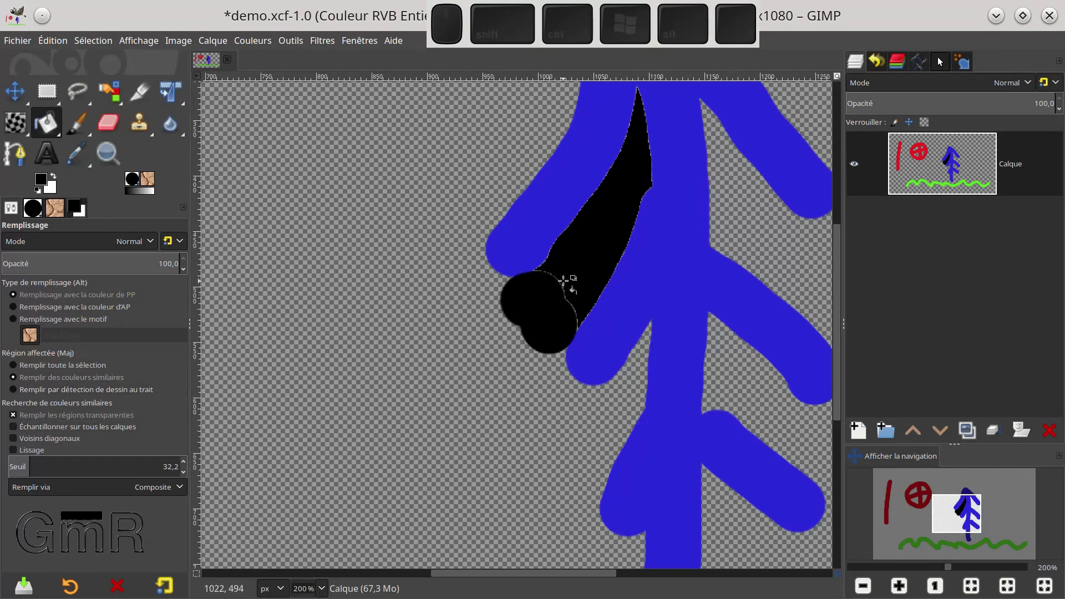
scroll(555, 292, up, 5)
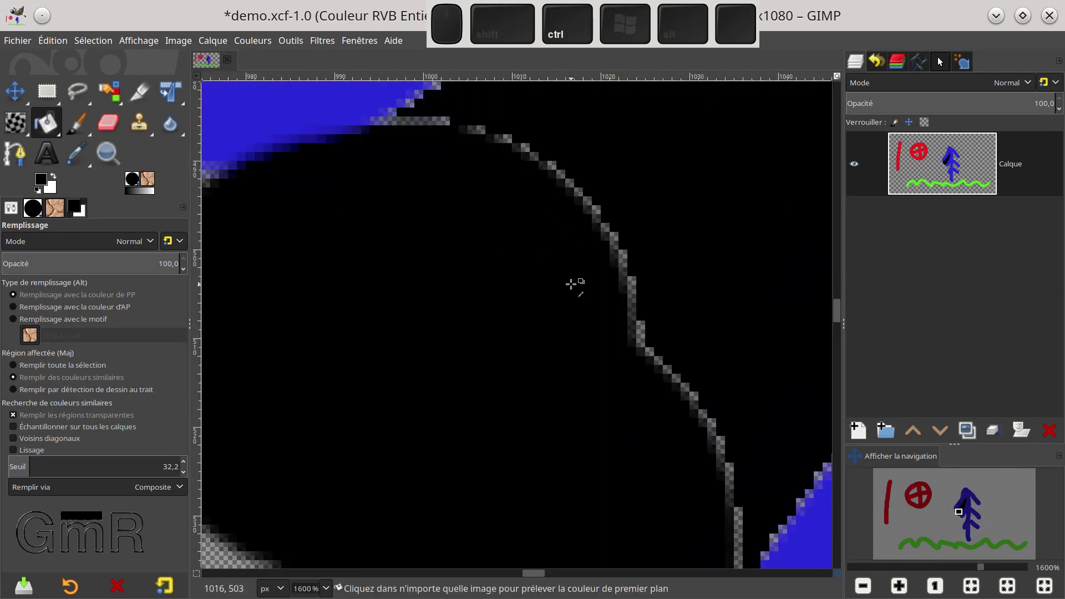
scroll(571, 284, down, 4)
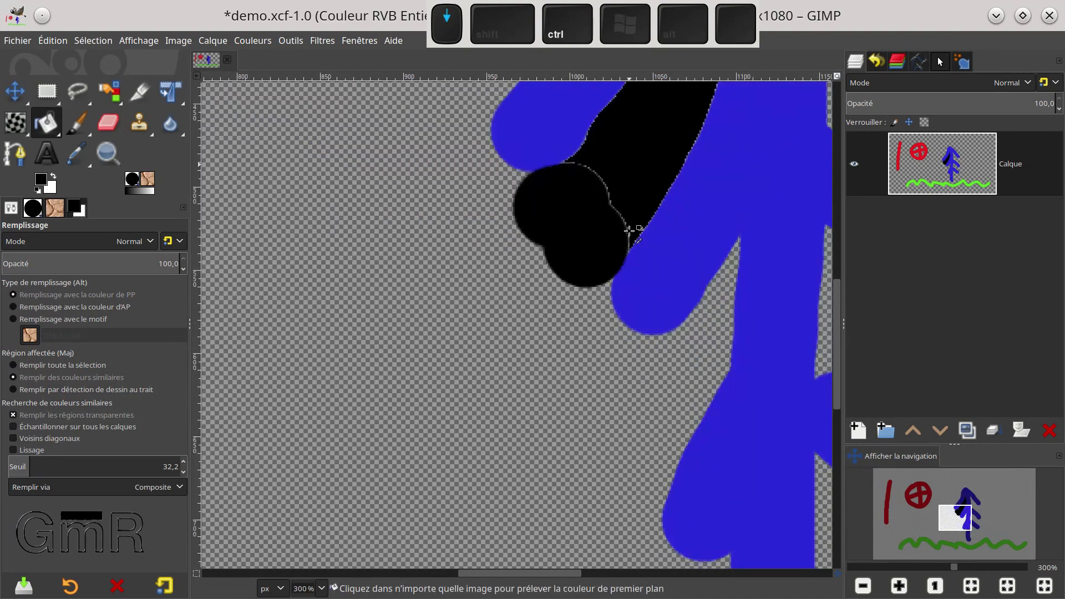
scroll(629, 220, up, 5)
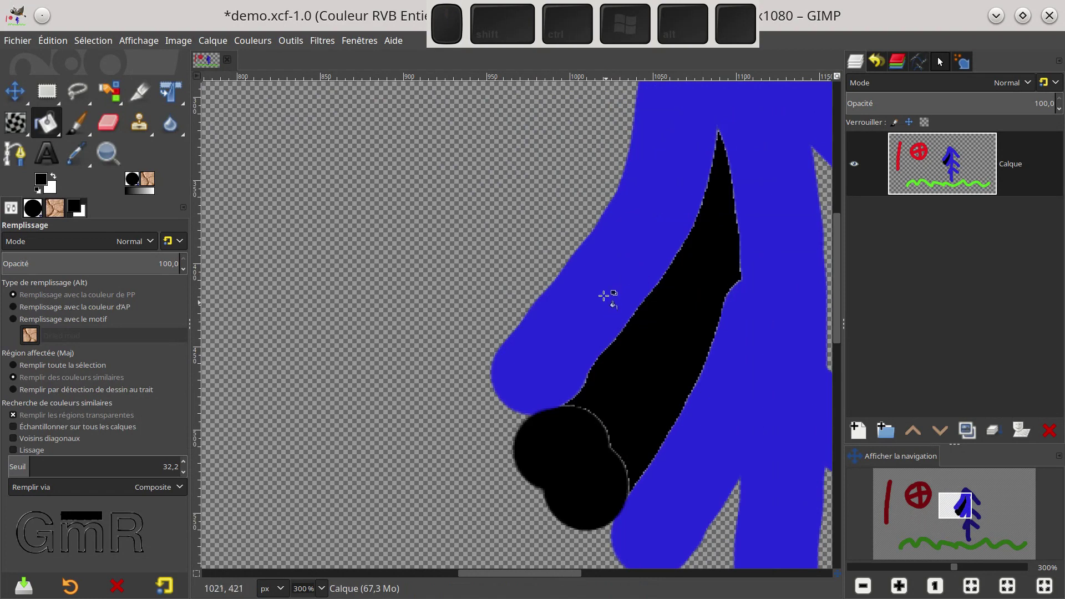
key(ctrl+z)
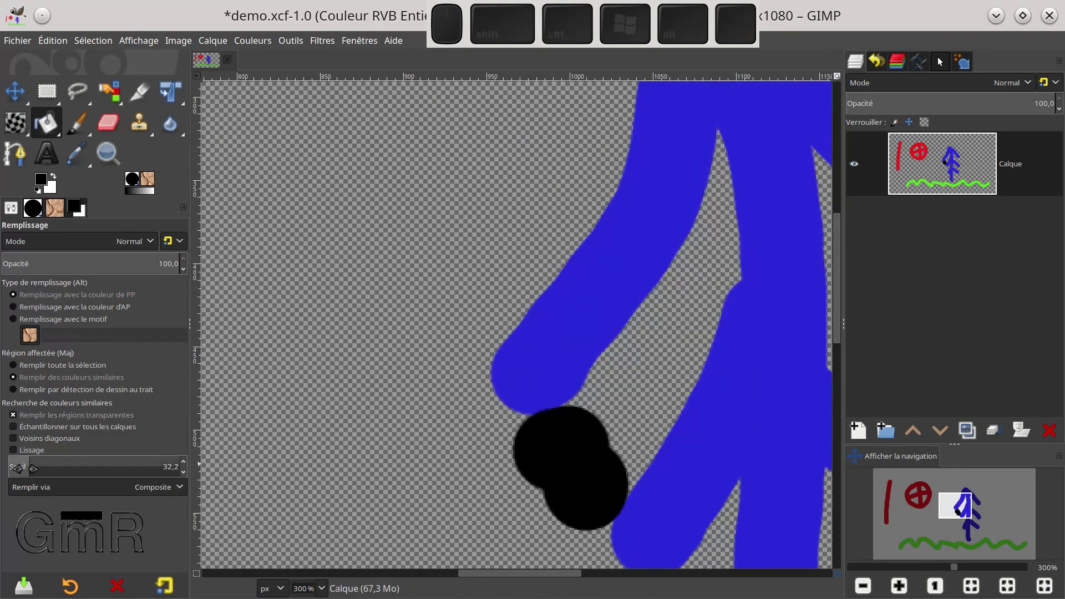
Step: Set the Seuil threshold to 3.3, try the black fill in the same branch gap, and undo it
drag(23, 468, 13, 471)
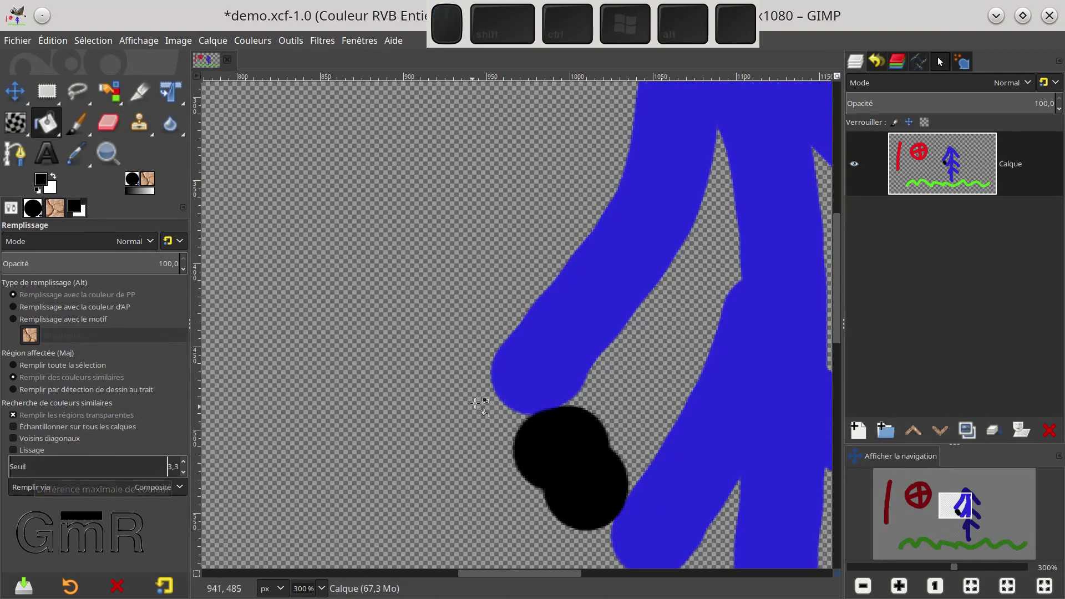
click(618, 376)
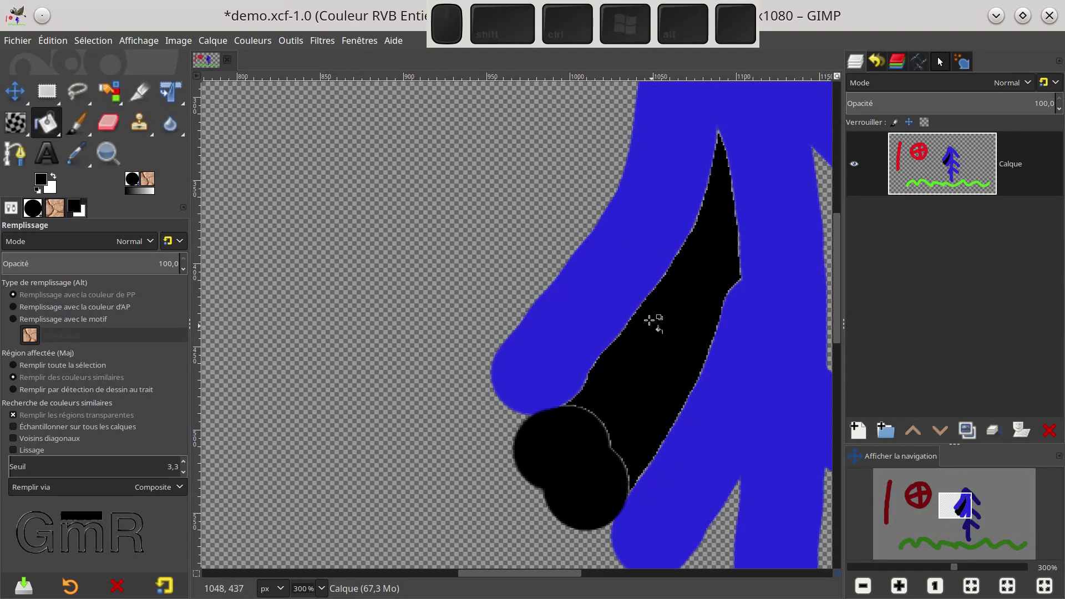
key(ctrl+z)
Step: Set the Bucket Fill threshold to 55.3, look over the available colour adjustments without applying one, and return to Bucket Fill
click(46, 465)
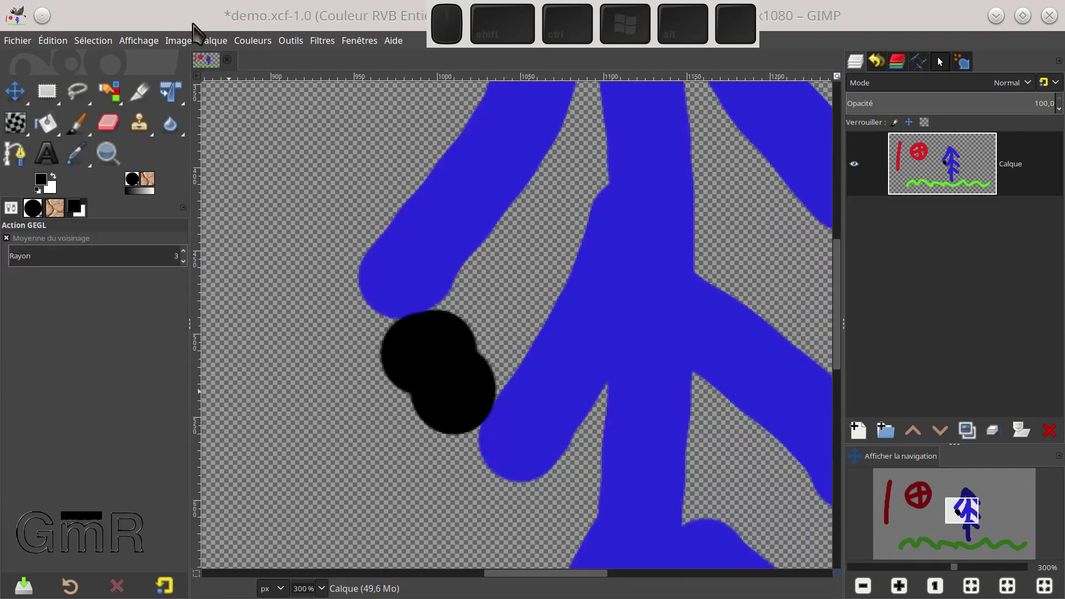
click(255, 42)
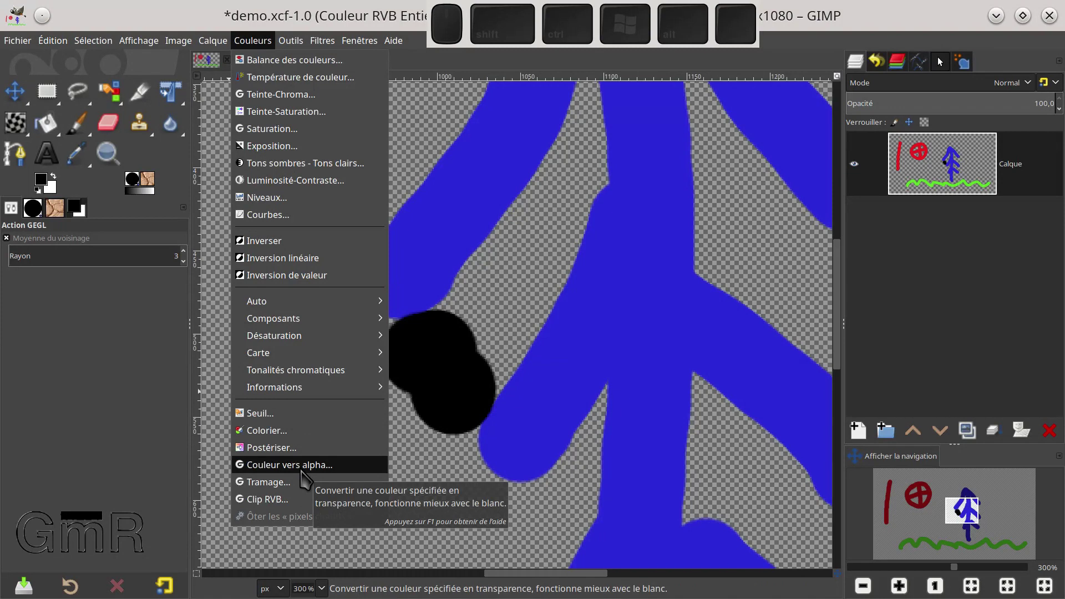
click(505, 273)
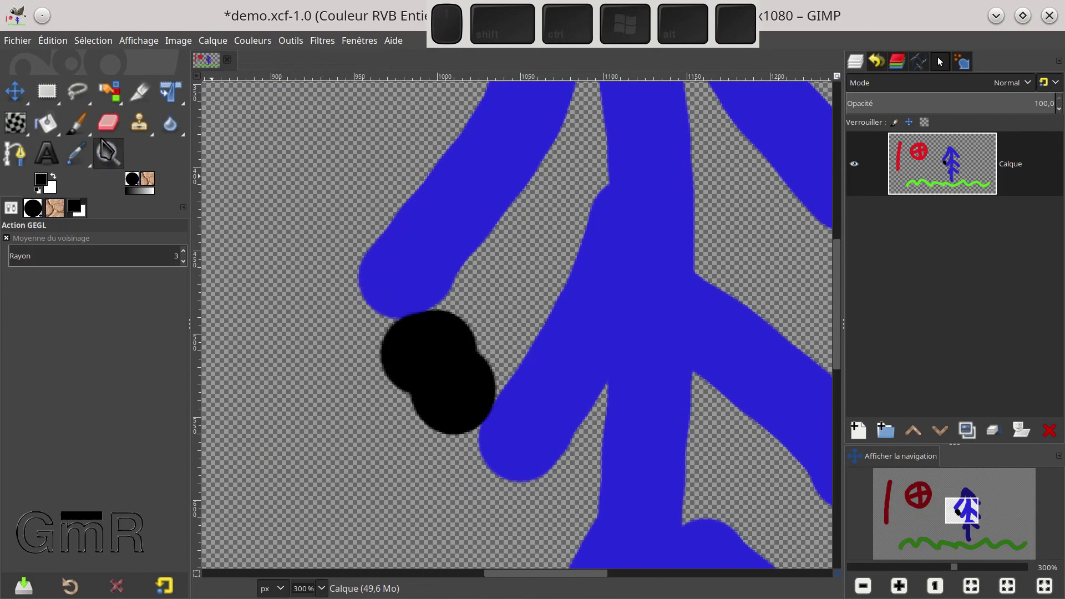
key(shift+b)
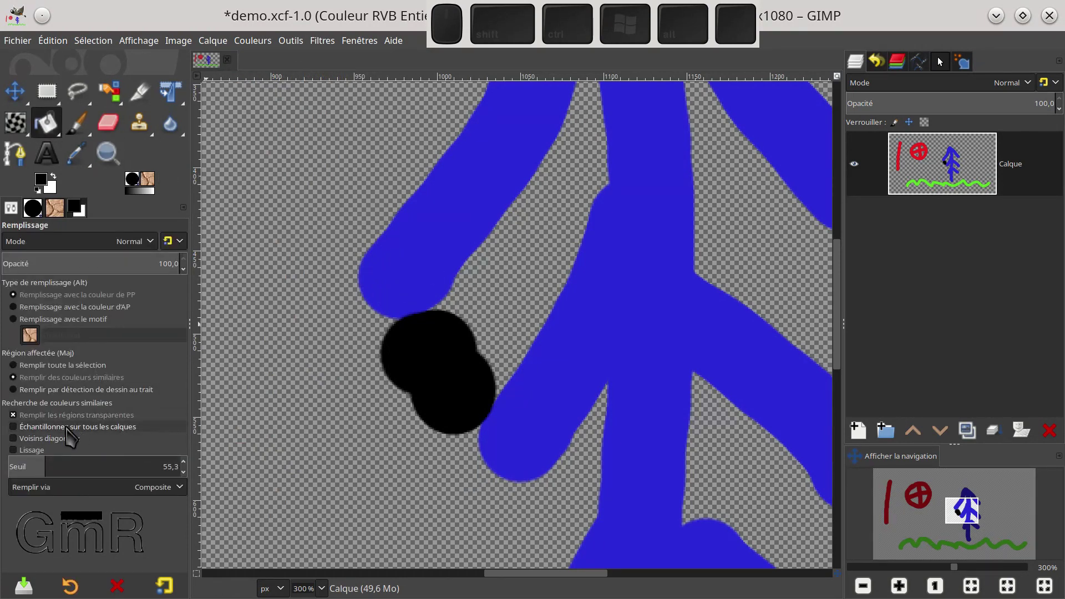
Step: Enable Lissage for the similar-colour search, try a black fill in the branch gap, and undo the fill
click(36, 427)
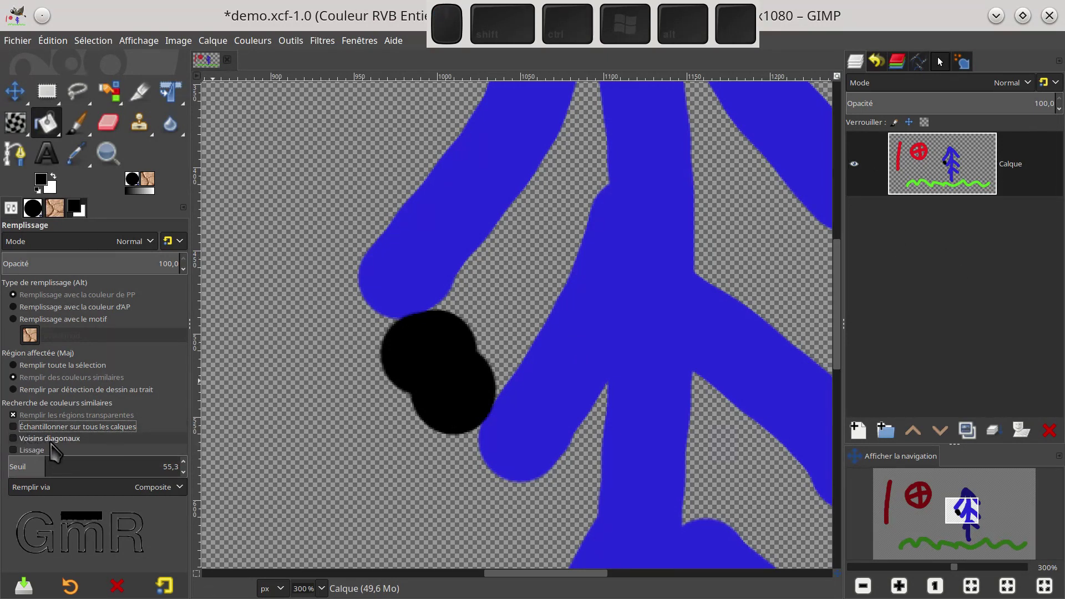
click(31, 451)
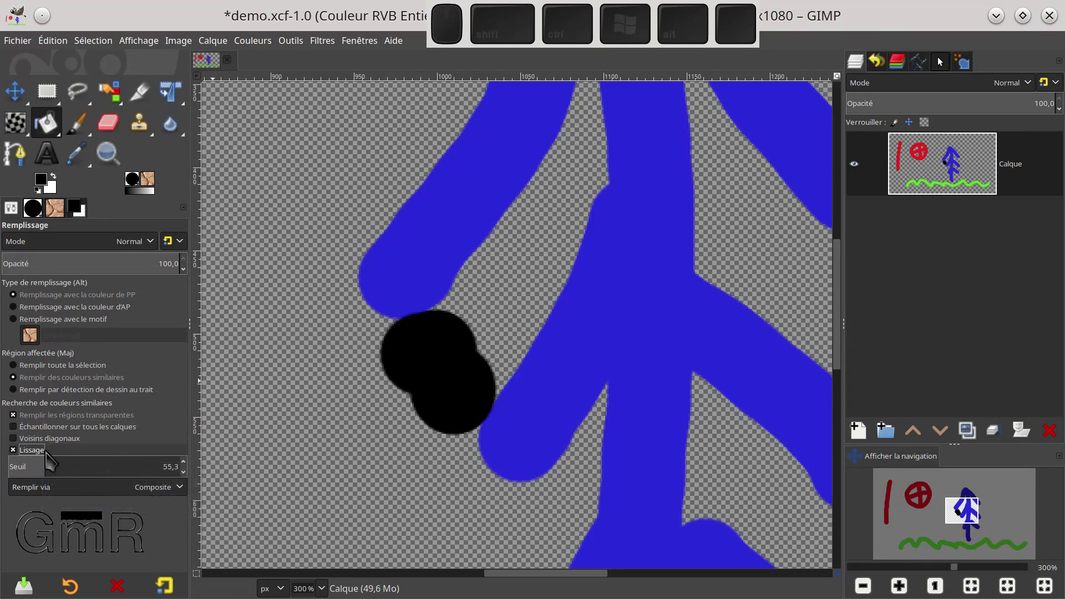
click(493, 274)
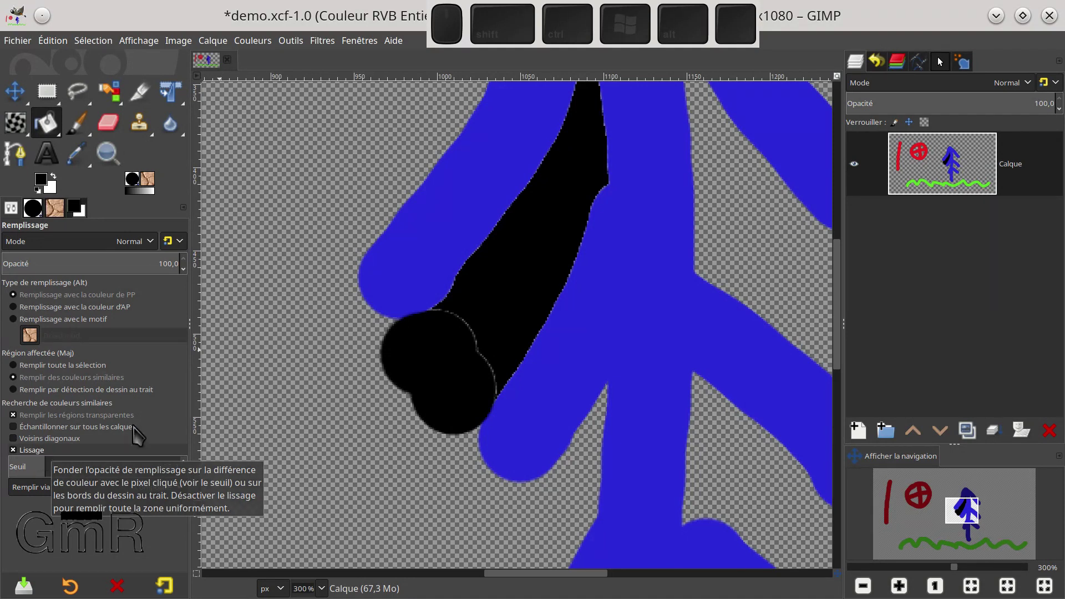
key(ctrl+z)
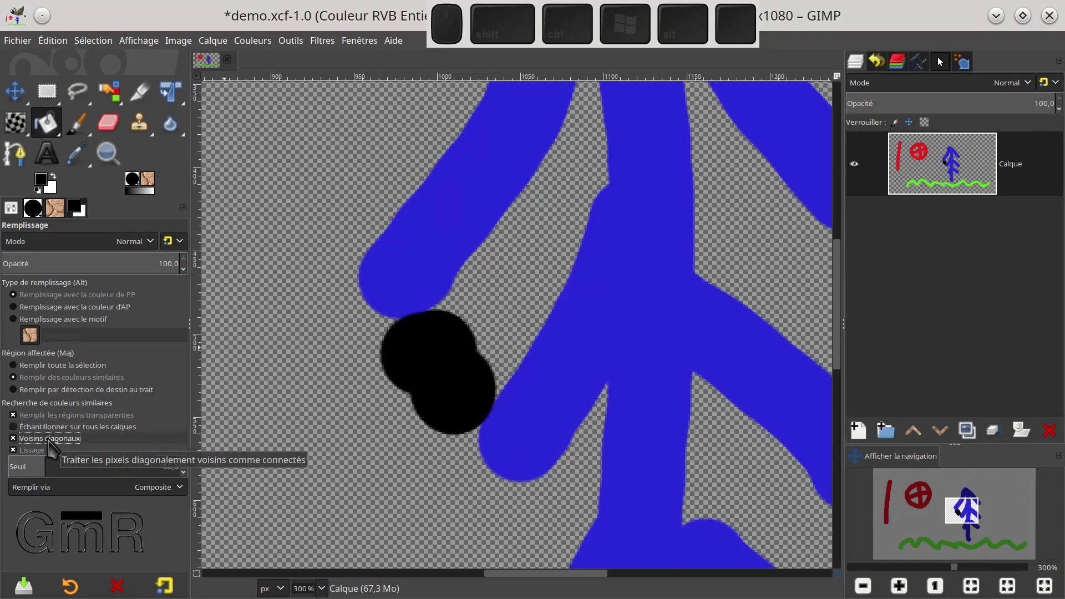
Step: With Voisins diagonaux enabled, fill the branch gap with black, examine the fill's edges, and undo the fill
click(471, 299)
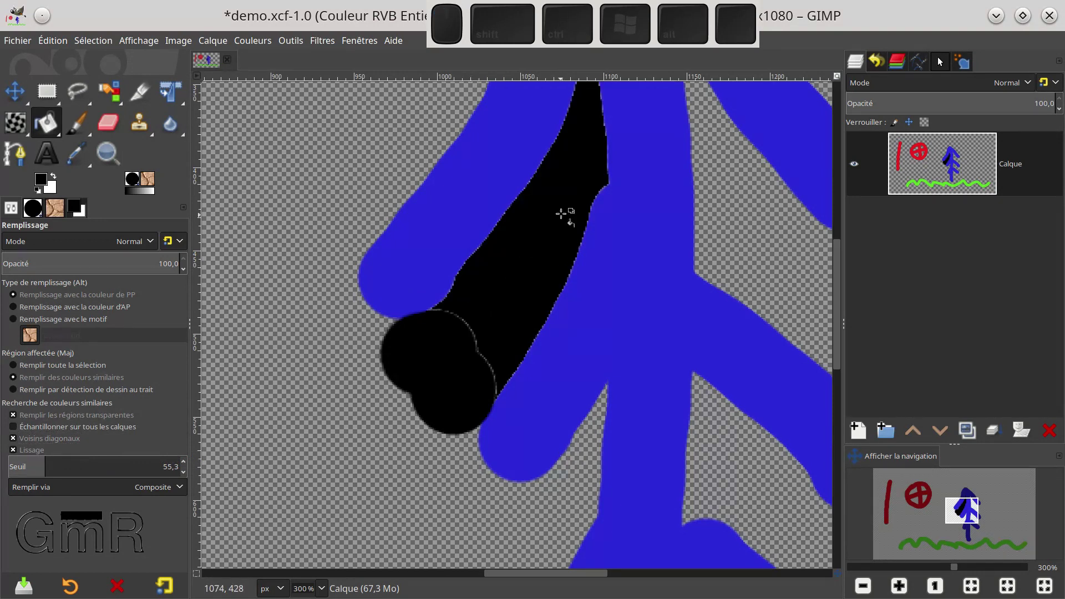
scroll(563, 211, up, 3)
scroll(553, 230, down, 2)
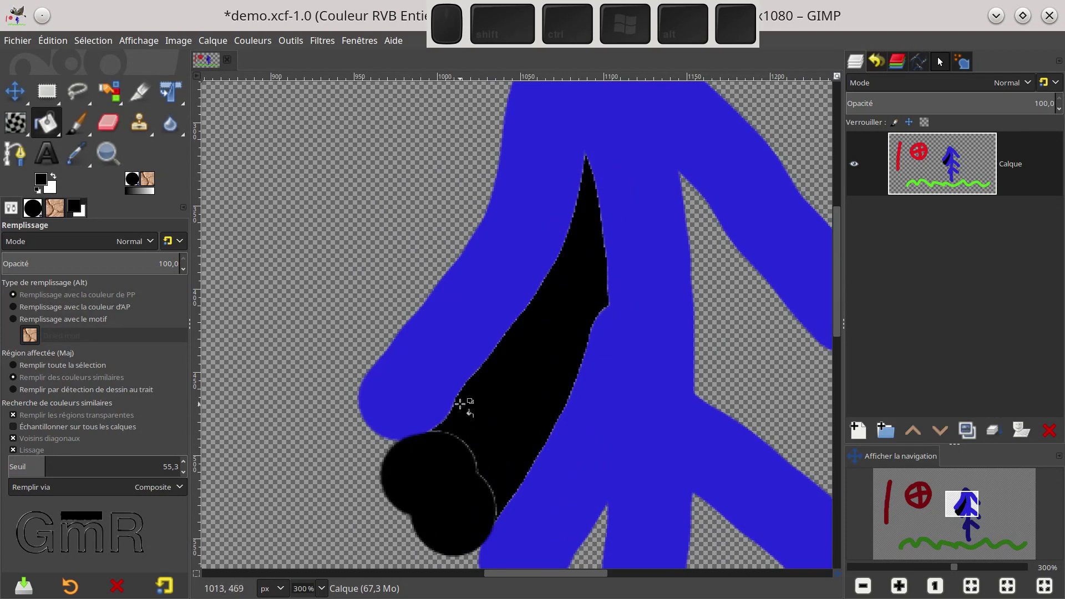
scroll(499, 380, down, 2)
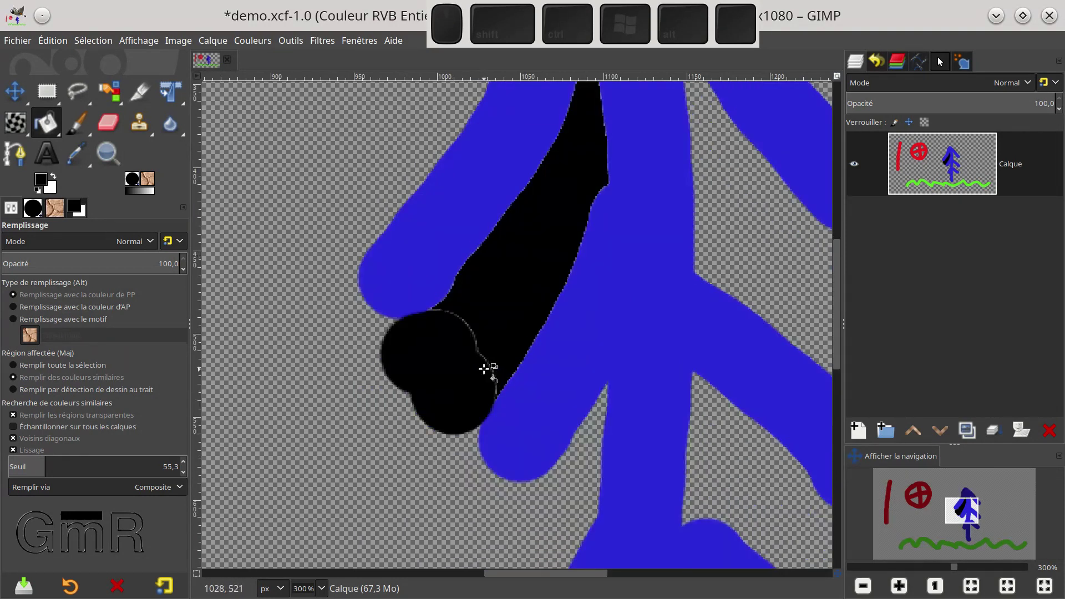
key(ctrl+z)
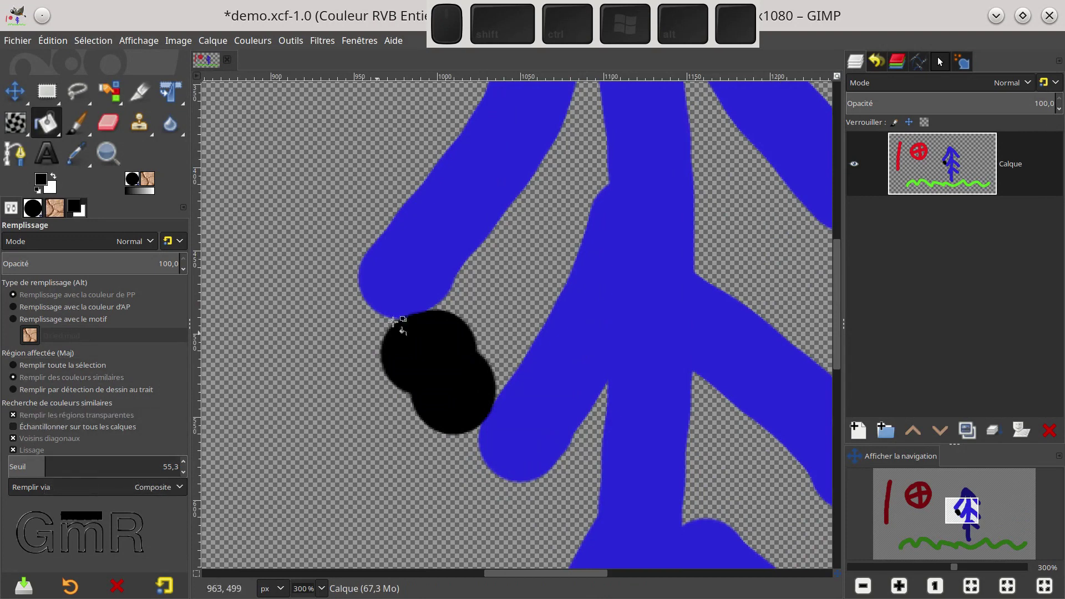
Step: Try black fills from the branch gap at thresholds of 0 and 255, undoing each one
drag(45, 468, 5, 469)
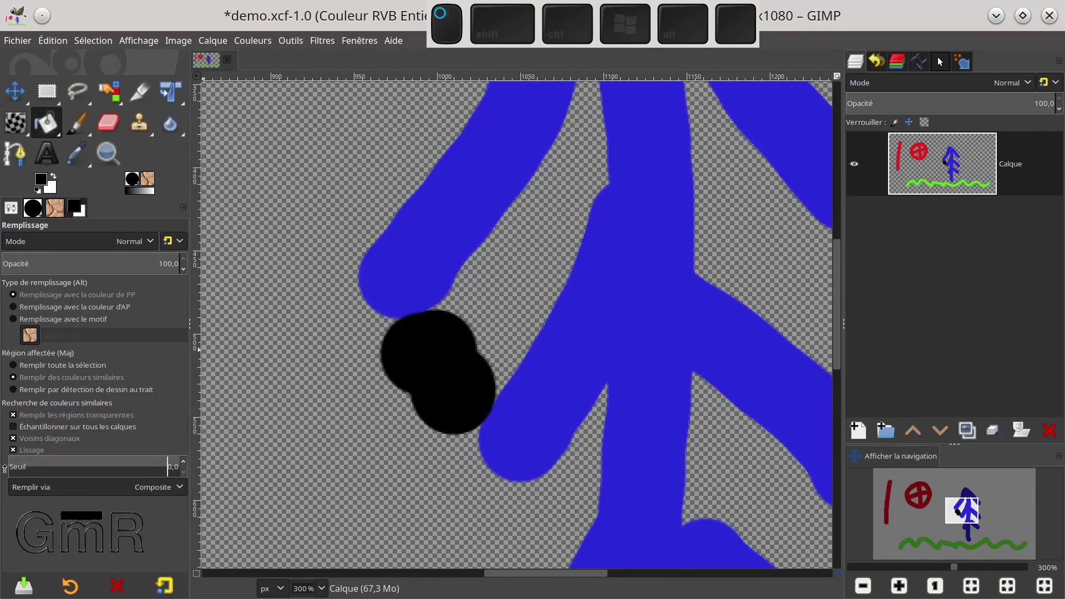
click(510, 283)
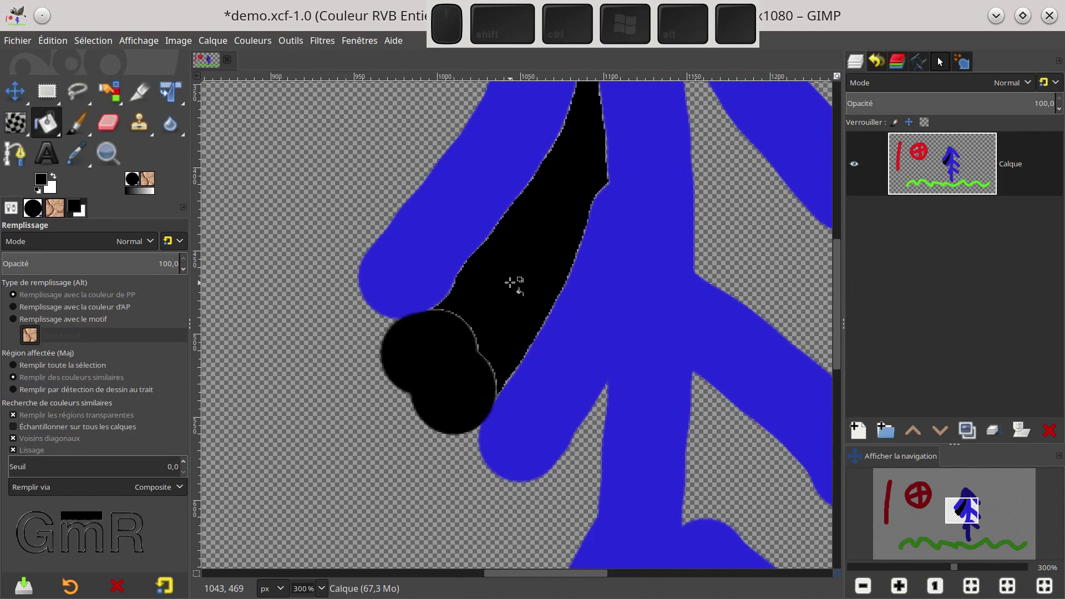
key(ctrl+z)
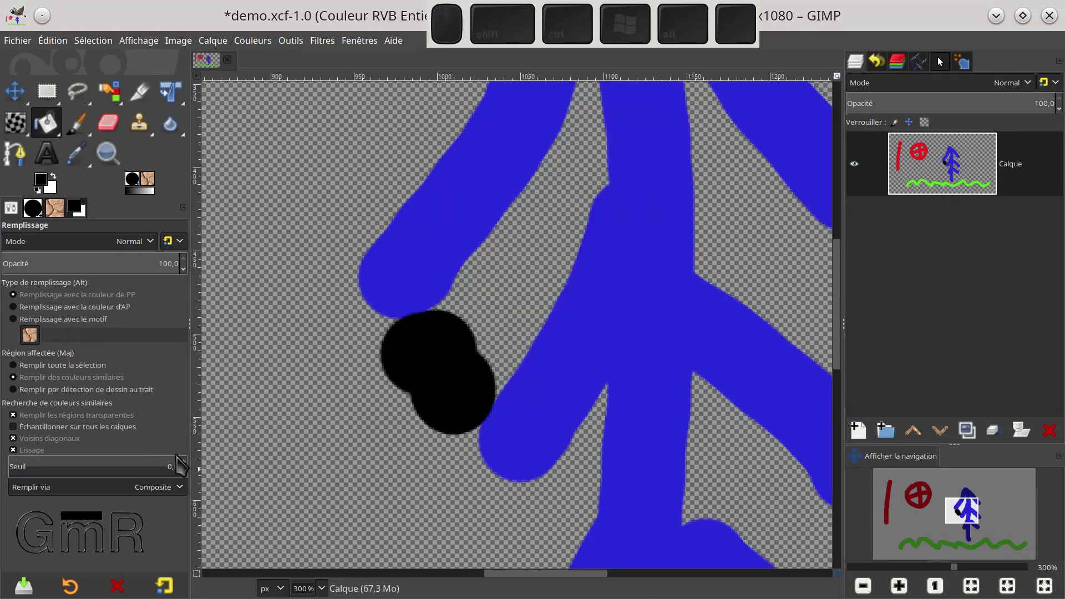
drag(174, 465, 183, 467)
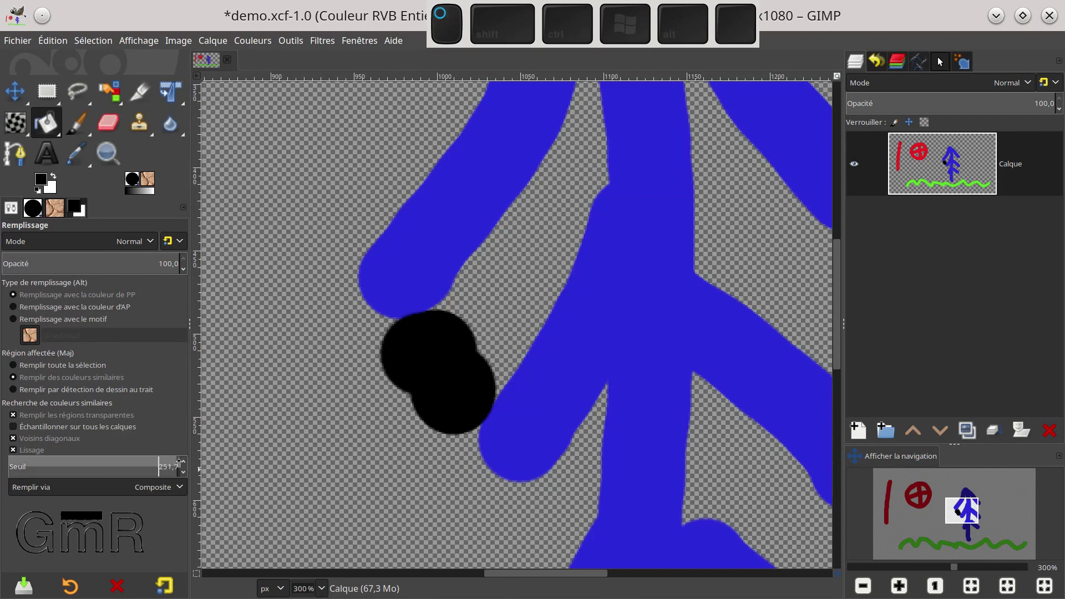
click(497, 290)
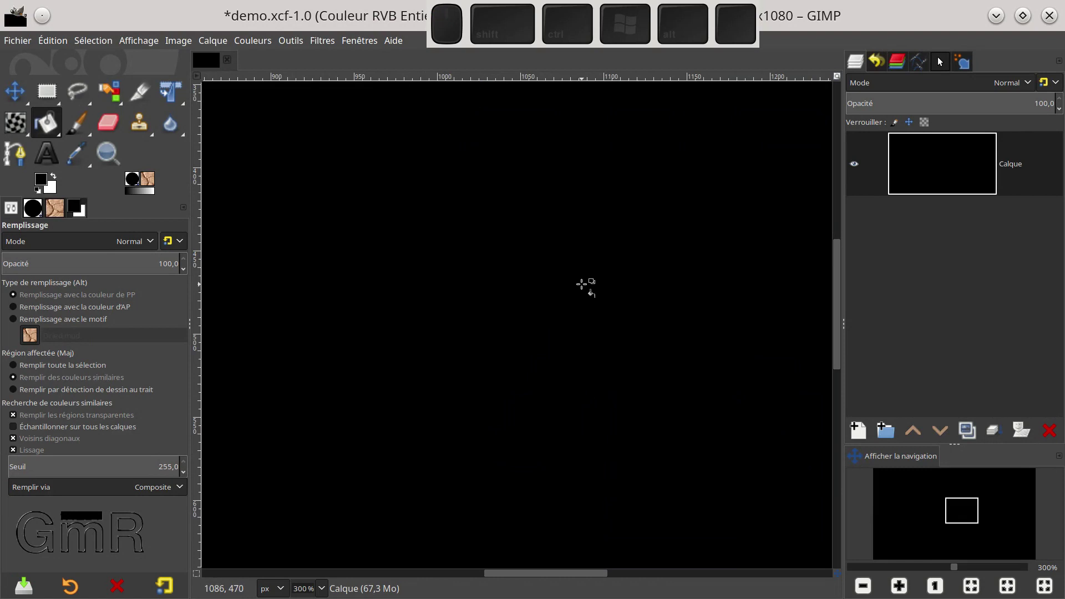
key(ctrl+z)
Step: Set the threshold to 141.1, try the black fill in the branch gap, inspect its edge up close, and undo it
drag(119, 467, 102, 467)
click(486, 302)
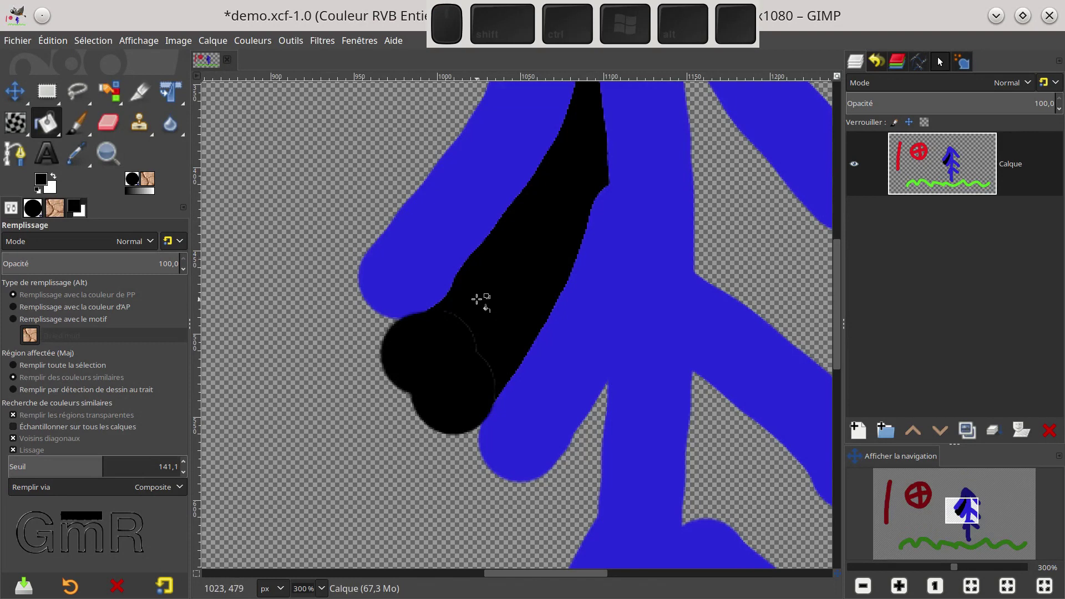
scroll(477, 299, up, 2)
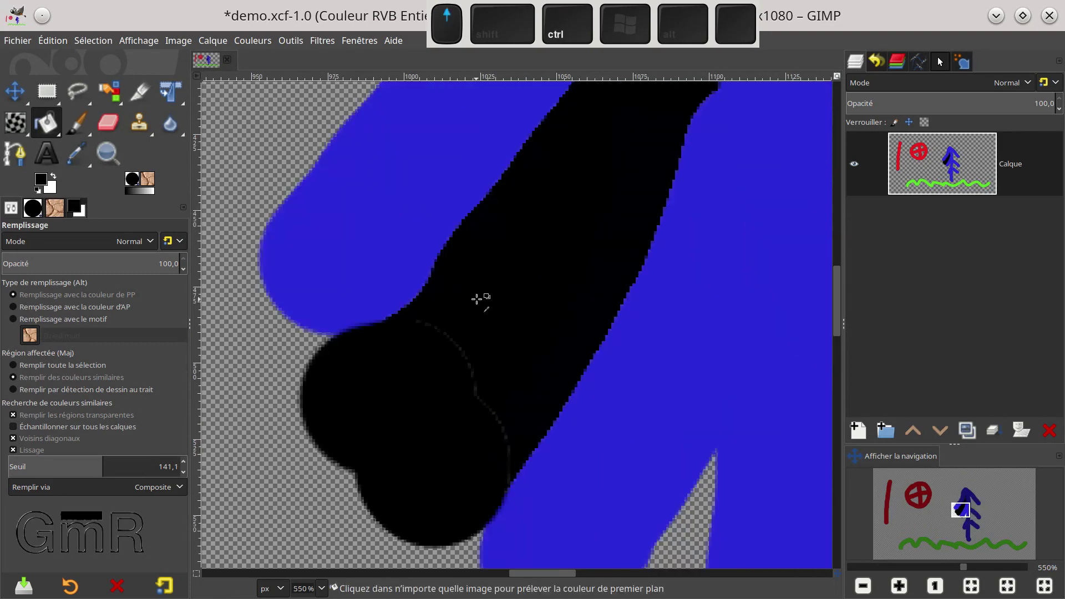
key(ctrl+z)
Step: Try black fills from the branch gap at thresholds of 161.7 and 184, undoing each one
click(117, 466)
click(501, 303)
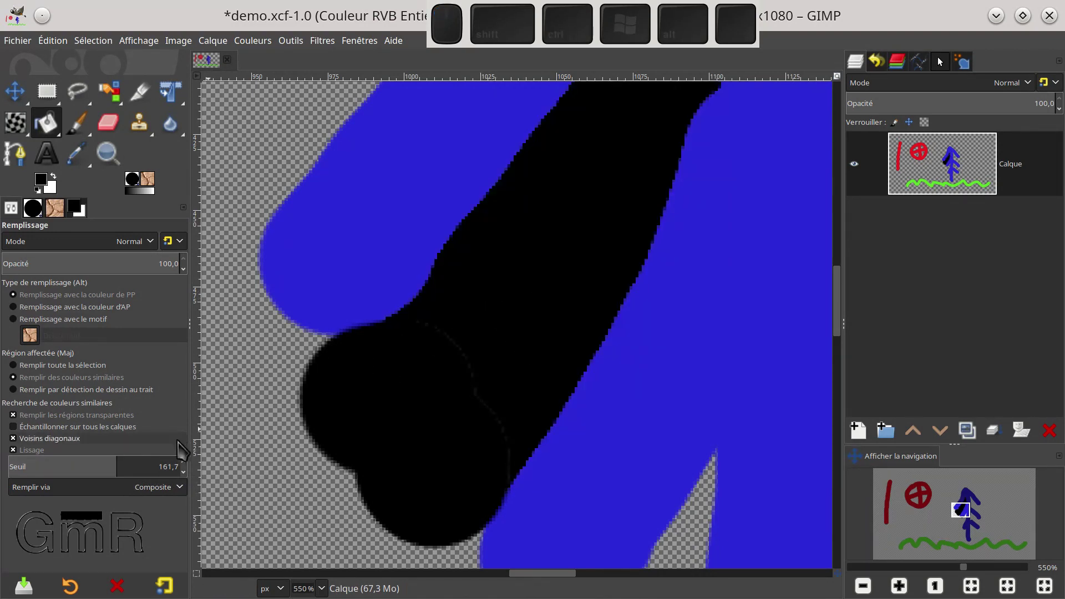
click(132, 465)
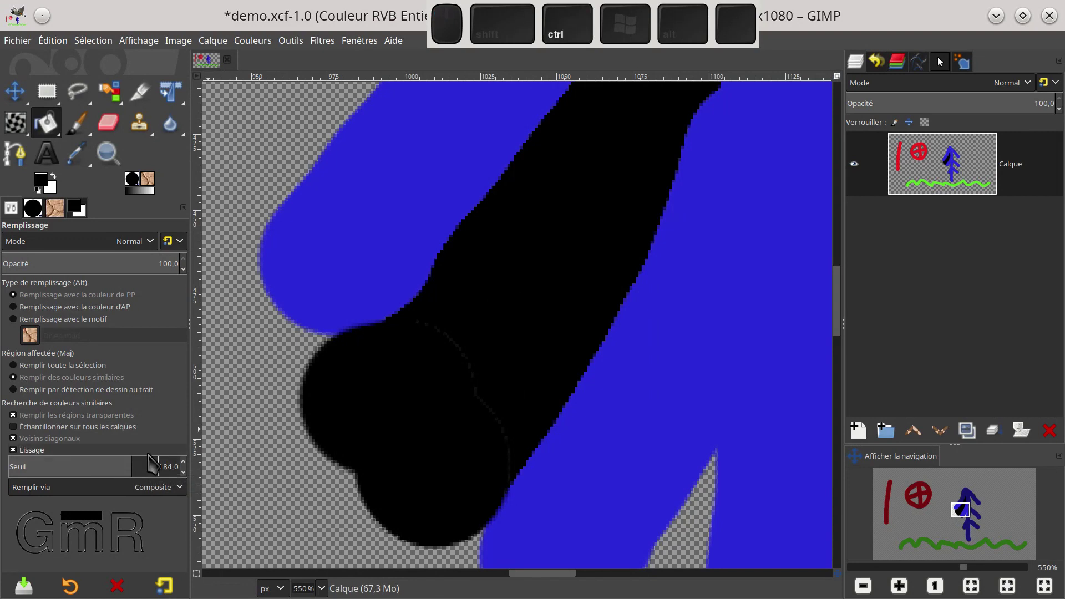
key(ctrl+z)
click(534, 292)
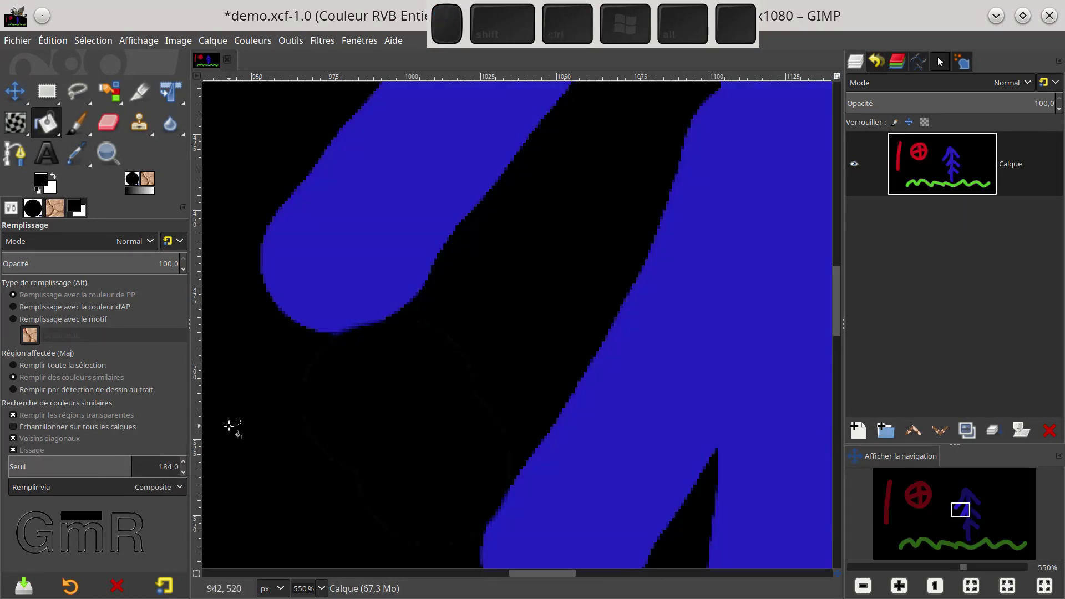
key(ctrl+z)
Step: Try a black fill at threshold 174.1, undo it, and repeat the fill in the branch gap at threshold 163.4
drag(143, 469, 136, 469)
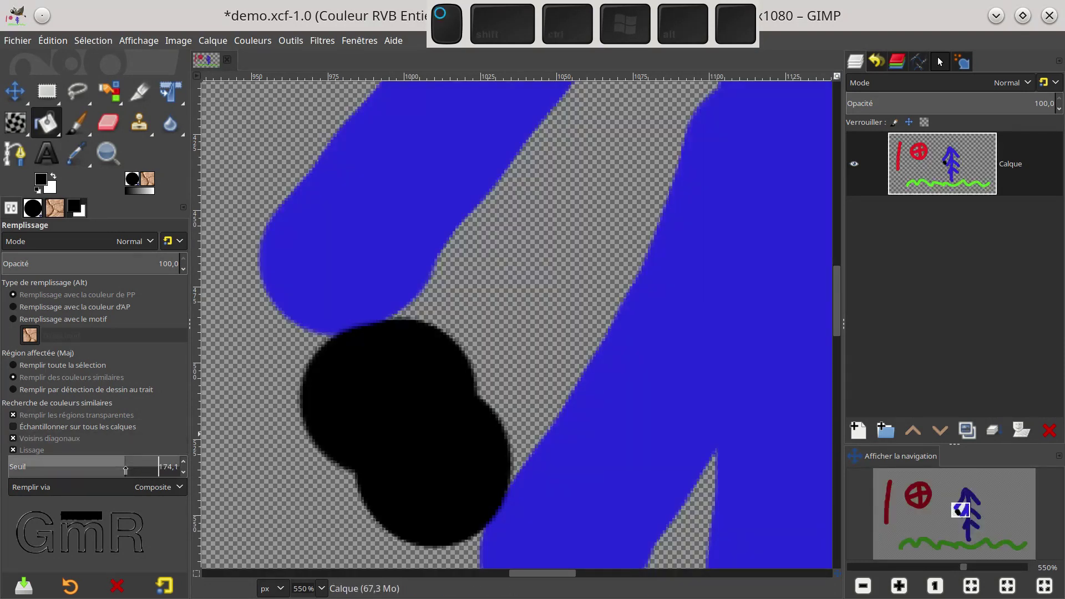
click(510, 306)
key(ctrl+z)
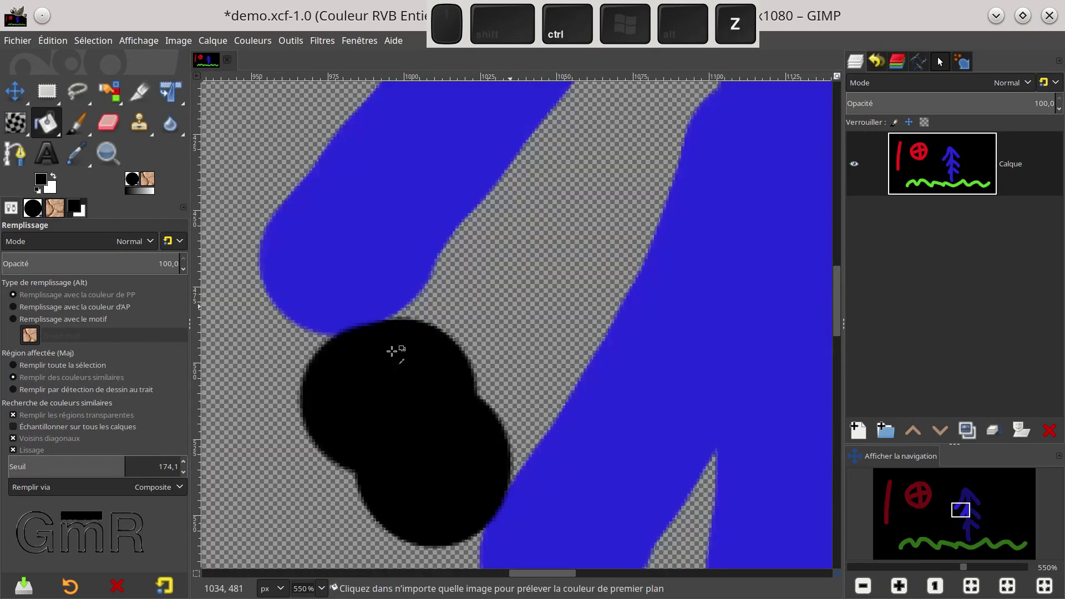
drag(119, 469, 111, 469)
click(499, 287)
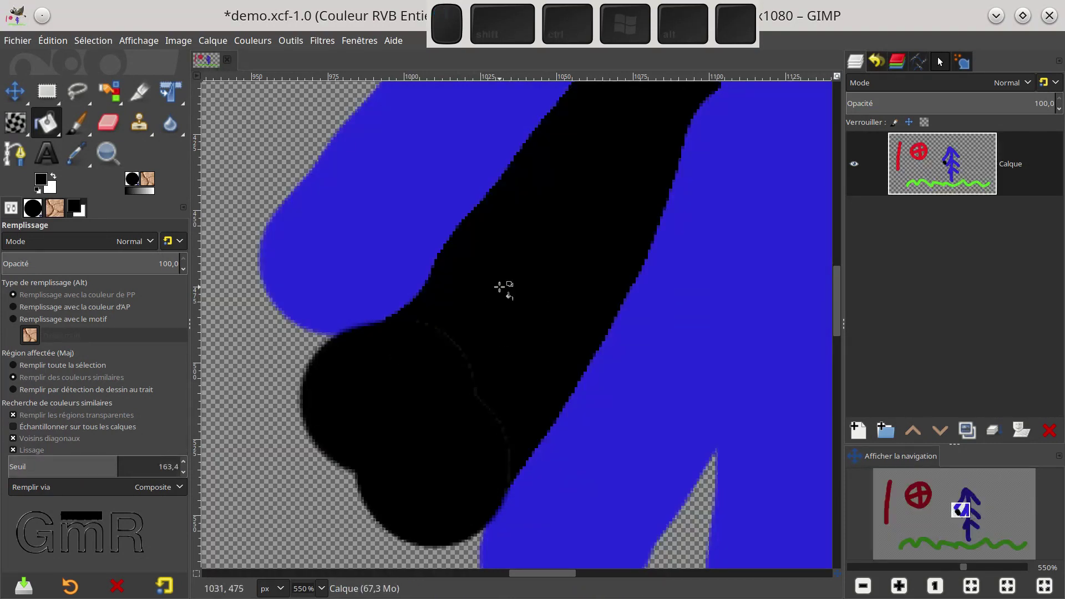
scroll(520, 282, up, 6)
scroll(499, 300, down, 3)
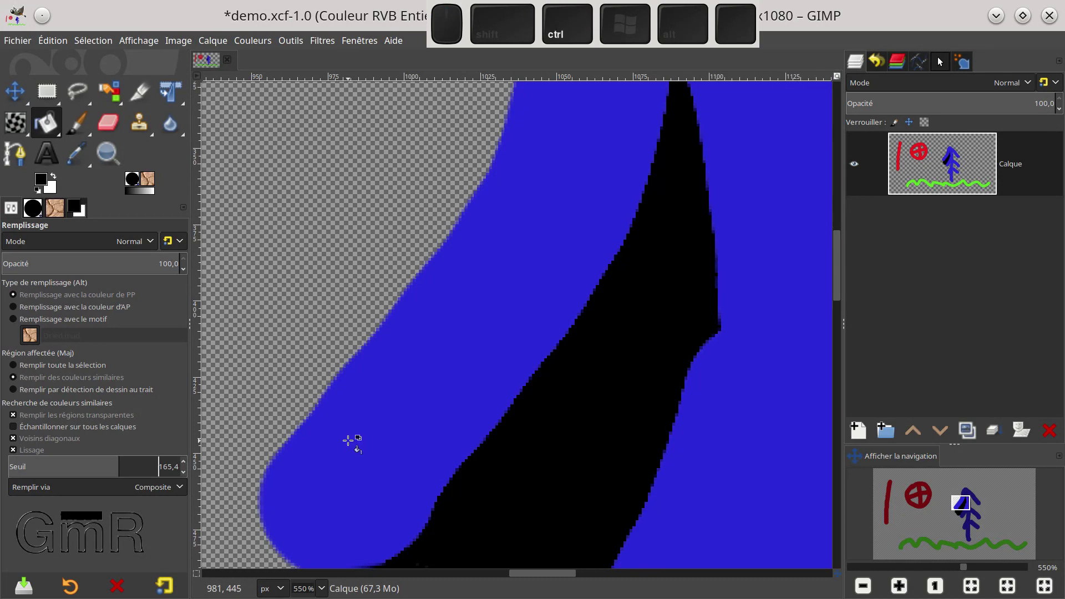
Step: Undo the last fill, refill the branch gap with black at a threshold of 165.4, and check the fill's edges
key(ctrl+z)
click(543, 443)
scroll(542, 444, down, 5)
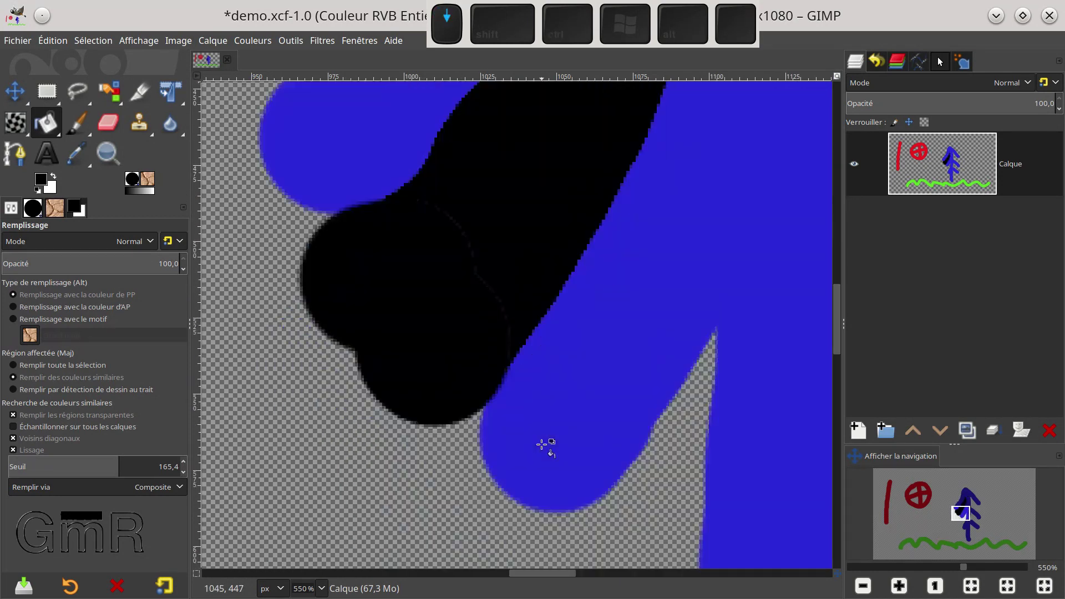
scroll(516, 351, up, 5)
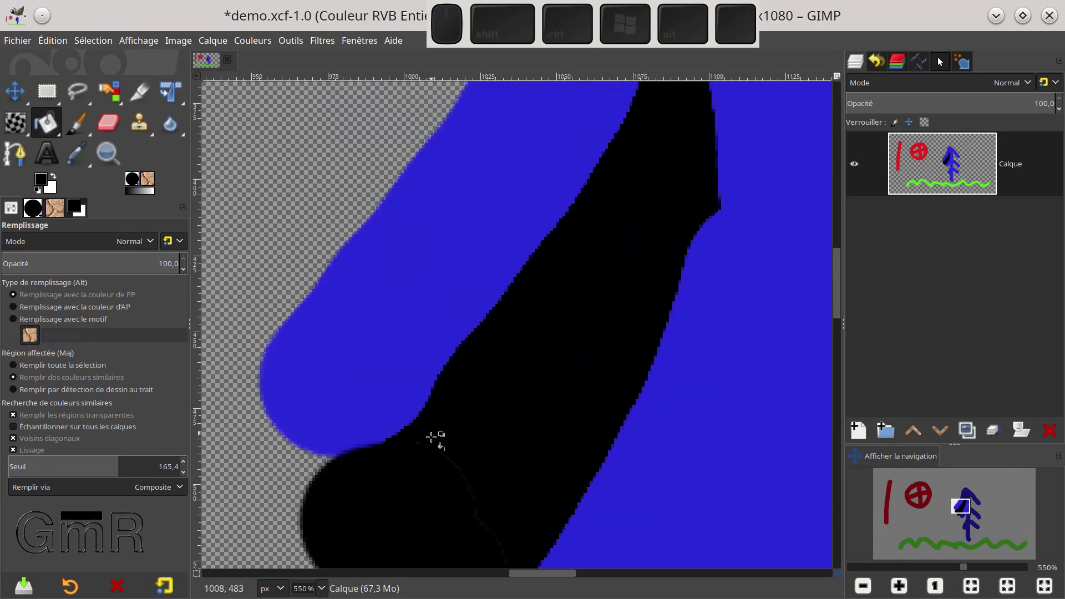
Step: Inspect the black fill's edges among the blue branches and review the available criteria for determining colour similarity
scroll(488, 404, down, 5)
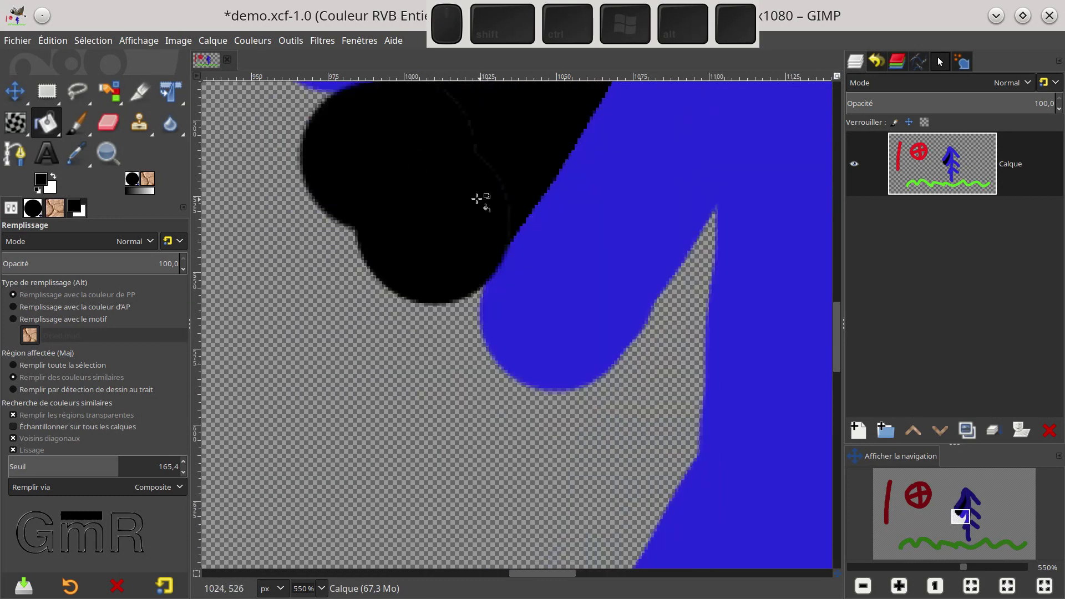
scroll(448, 255, down, 3)
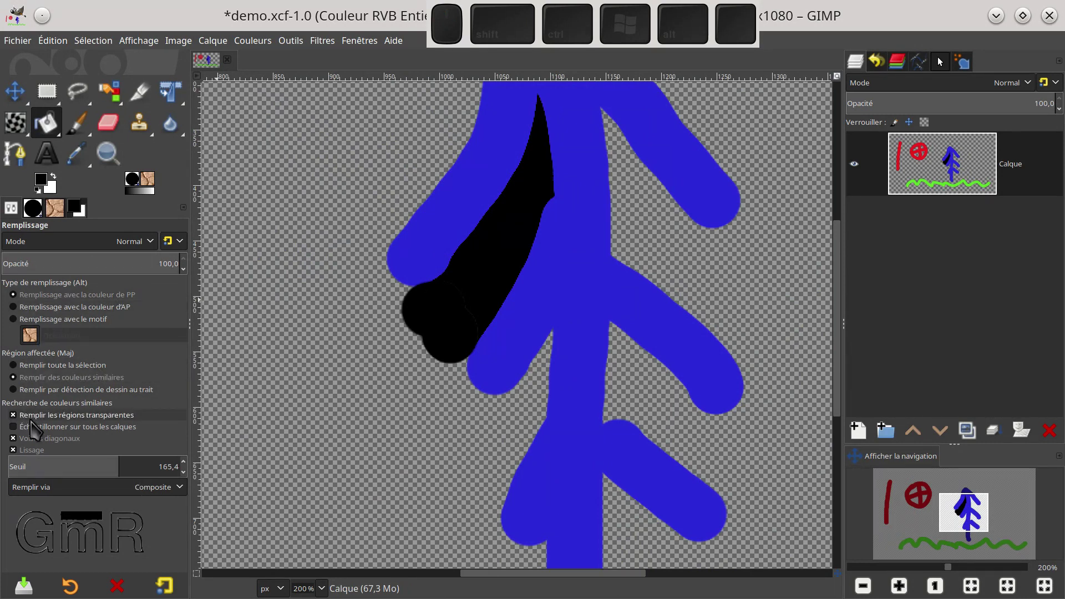
scroll(470, 309, up, 5)
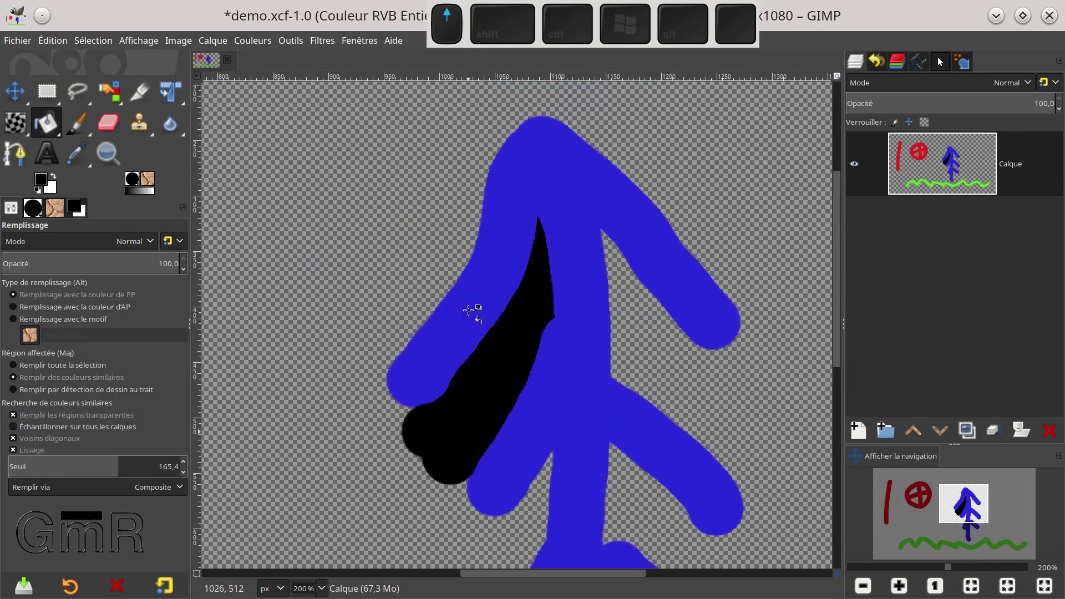
scroll(469, 310, down, 2)
scroll(541, 251, up, 5)
scroll(542, 257, down, 6)
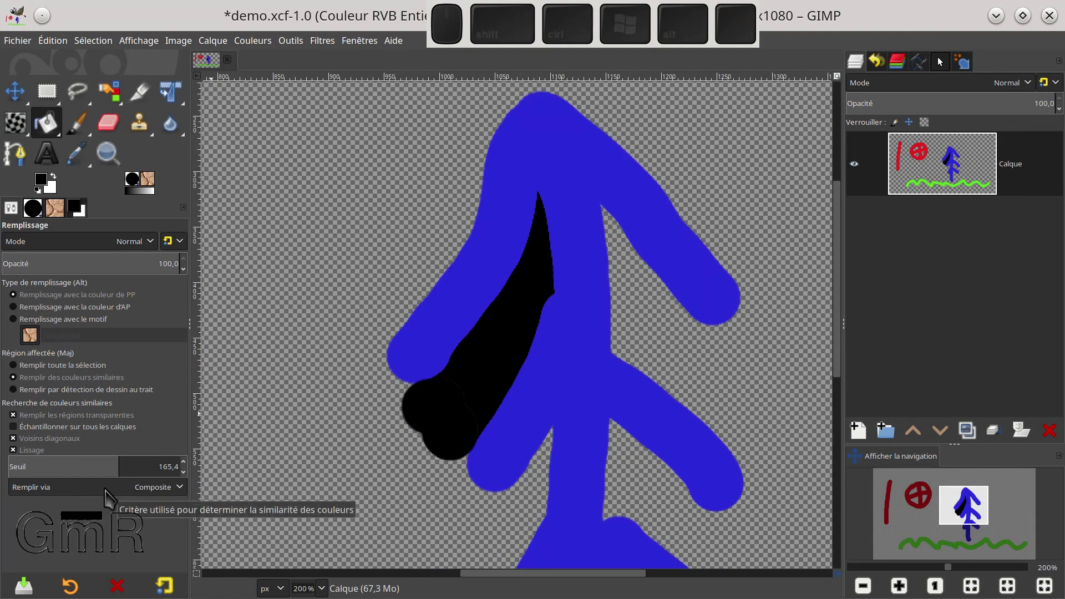
click(105, 489)
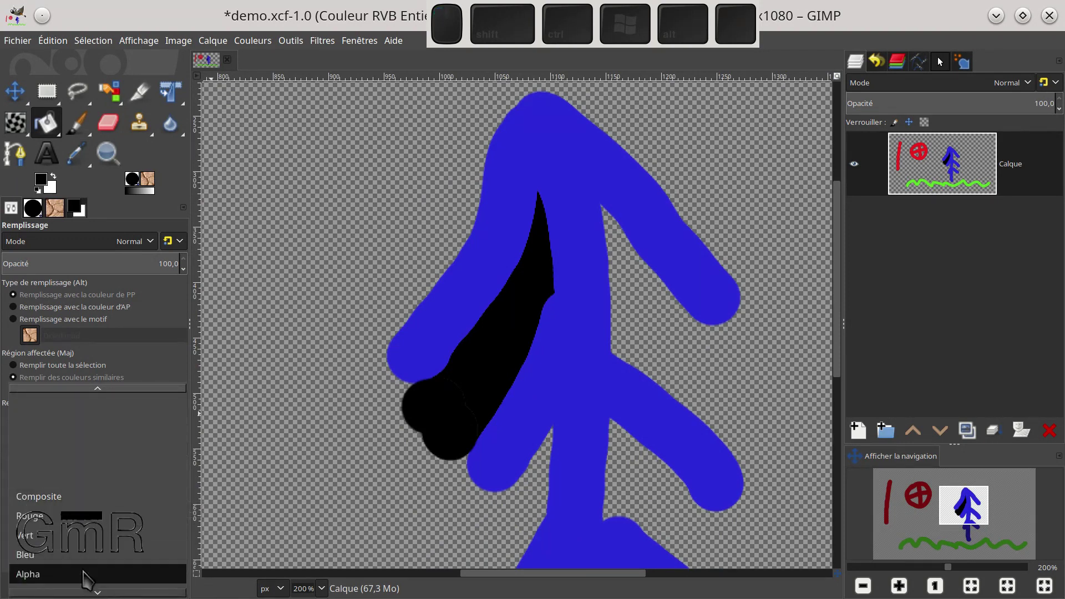
click(218, 427)
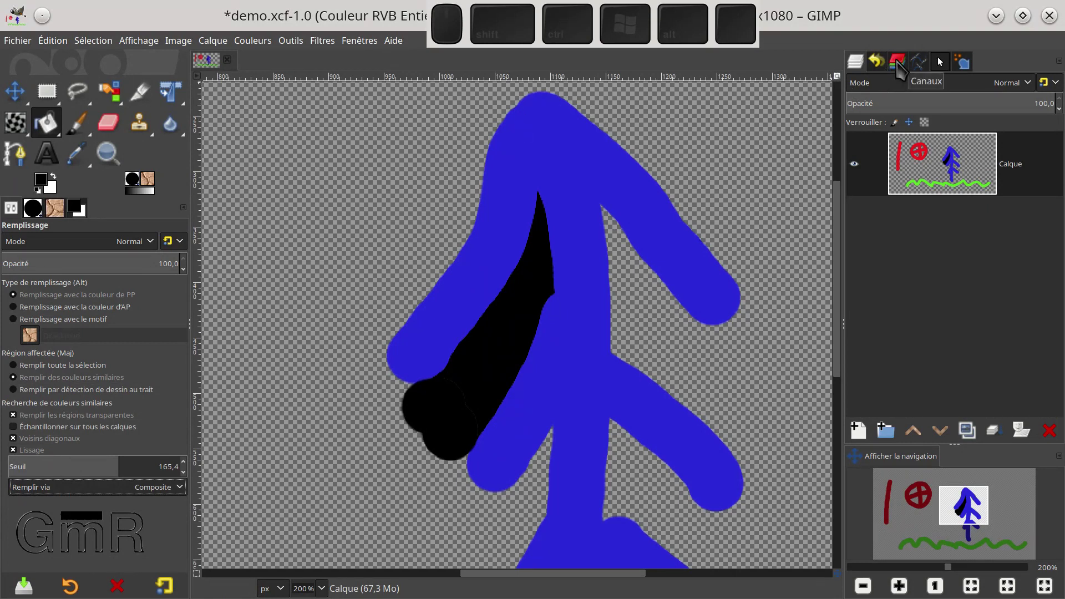
Step: Show the channels with the whole image in view and hide Rouge, Vert and Alpha to isolate the Bleu channel
click(897, 63)
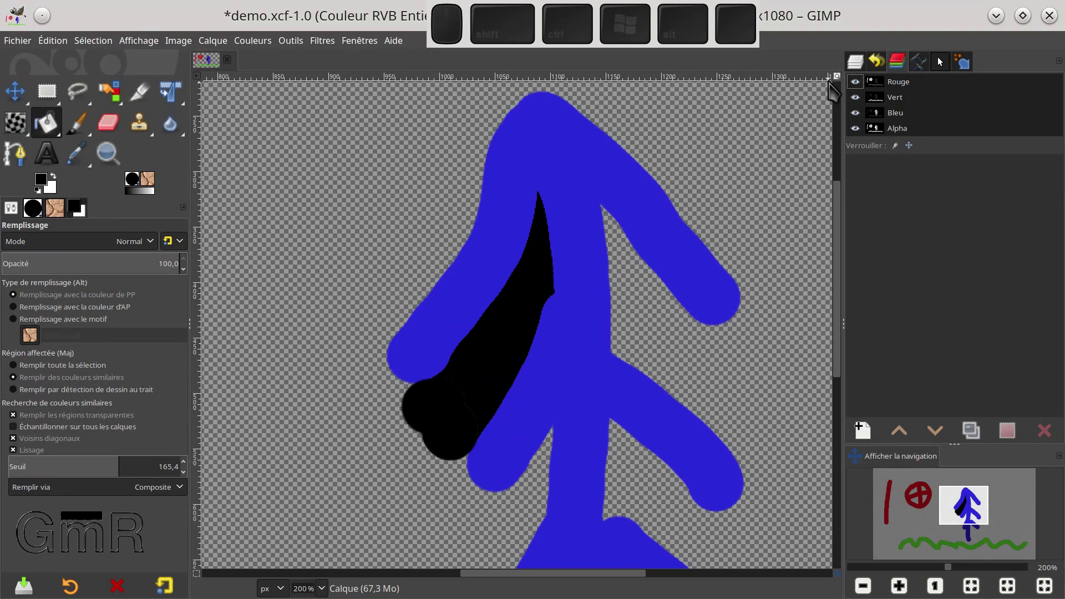
key(ctrl+shift+j)
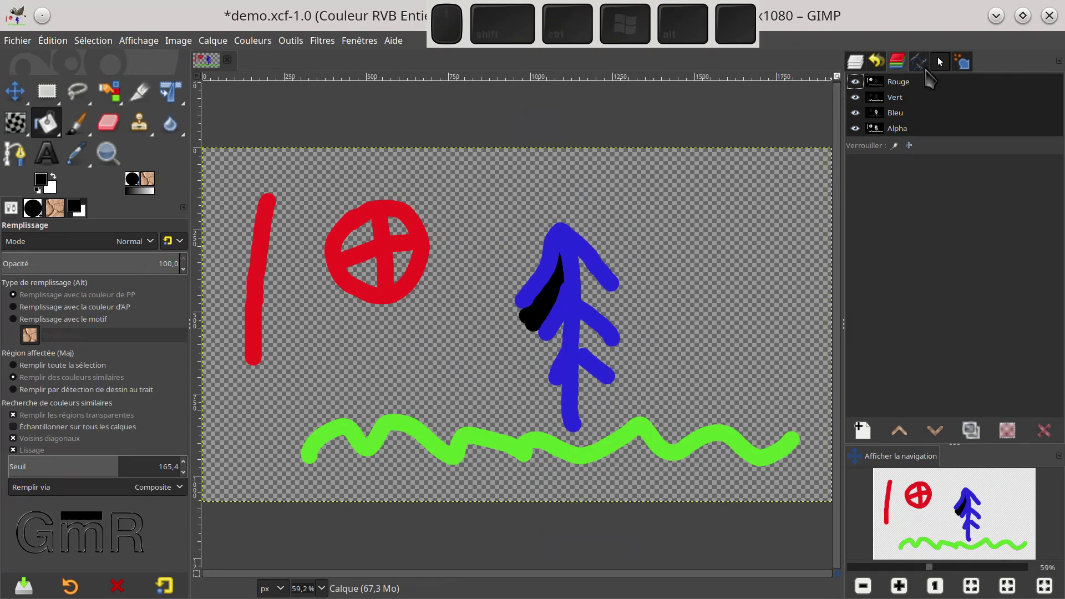
click(855, 82)
click(855, 82)
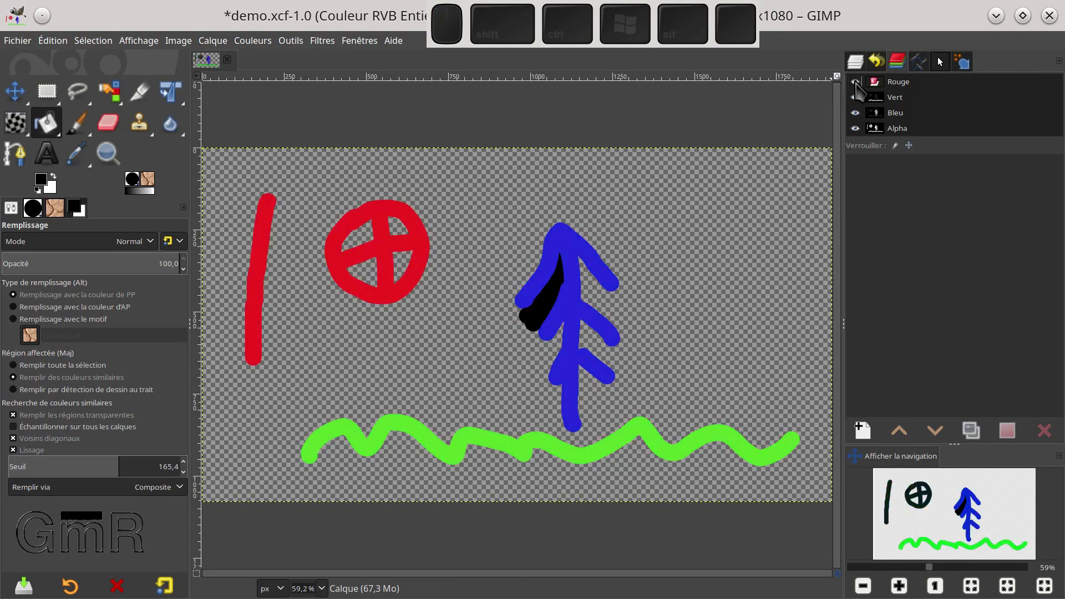
click(856, 83)
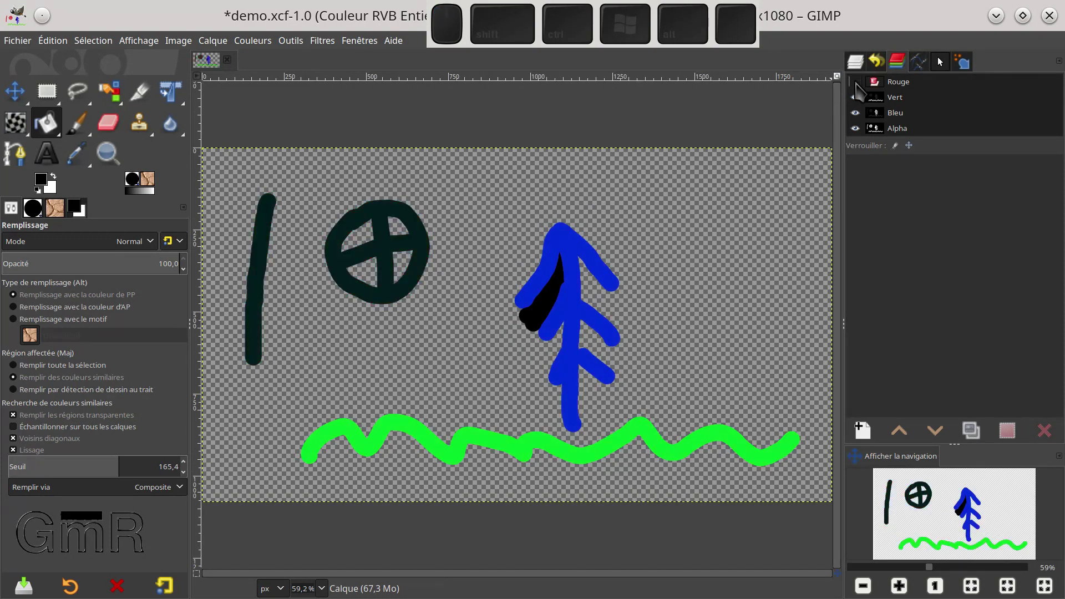
click(855, 98)
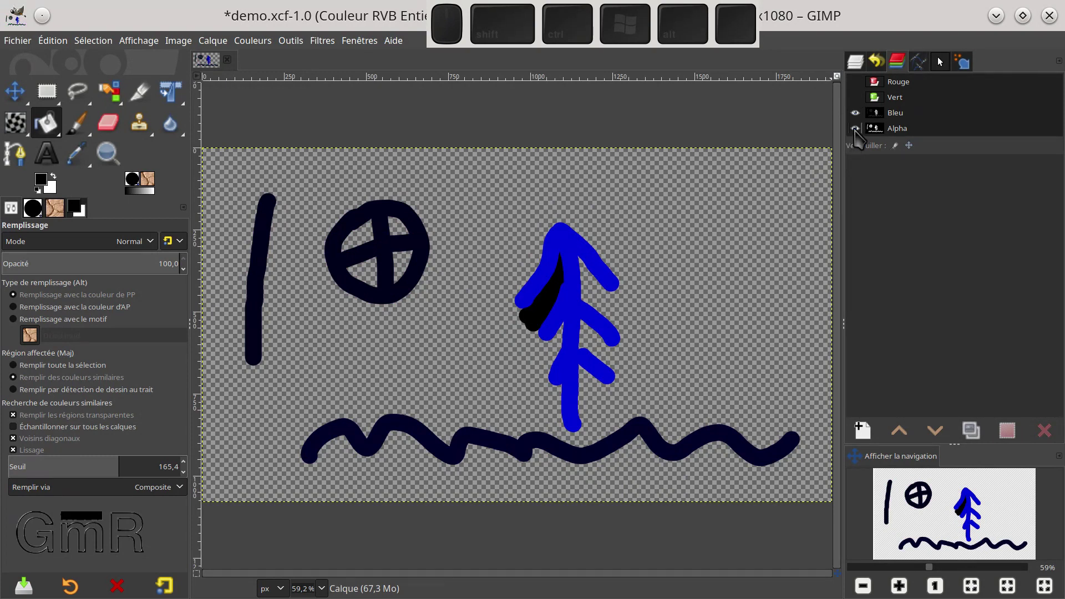
click(855, 128)
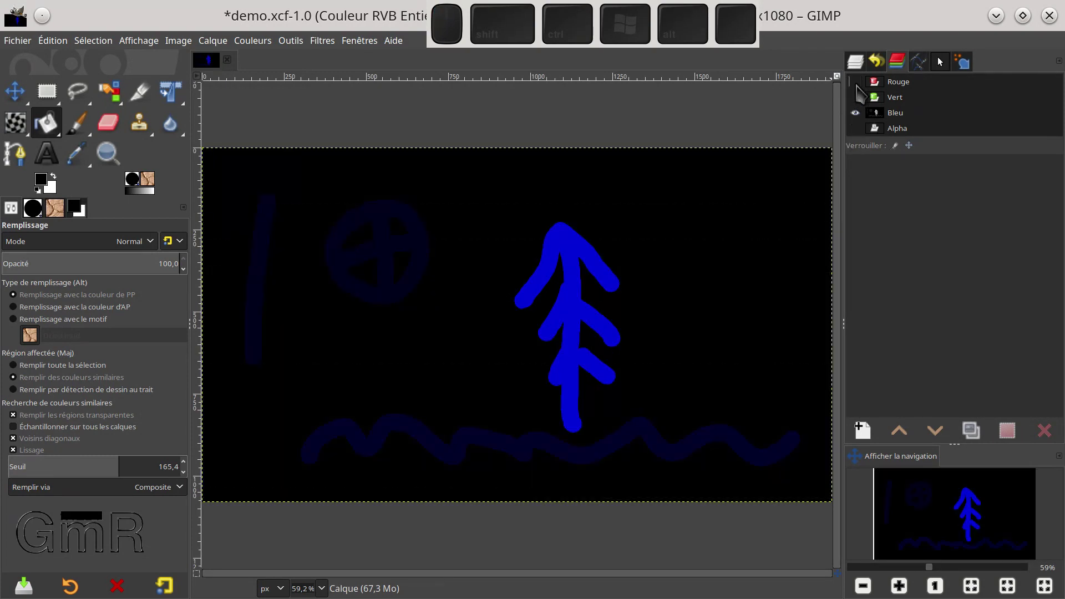
Step: Restore the Rouge, Vert and Alpha channels, and view the image with the Bleu channel hidden before showing it again
click(855, 82)
click(855, 98)
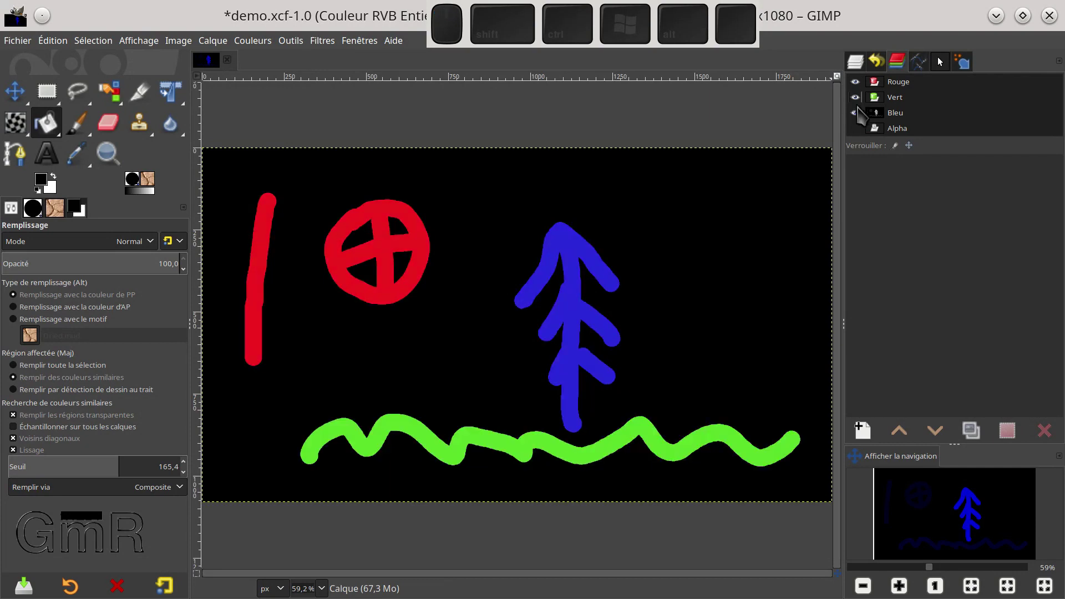
click(855, 128)
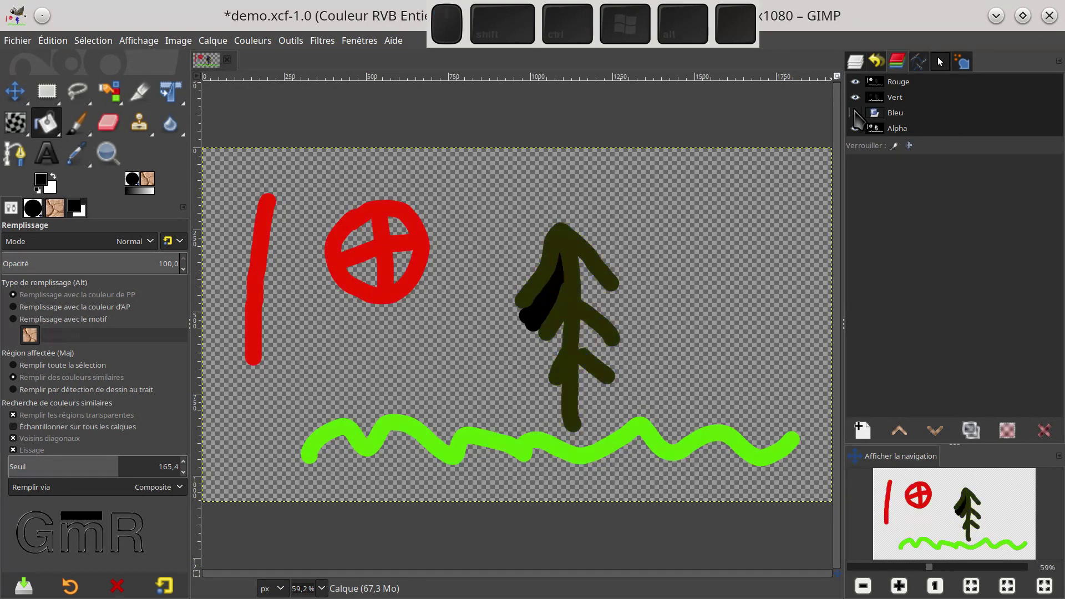
click(855, 112)
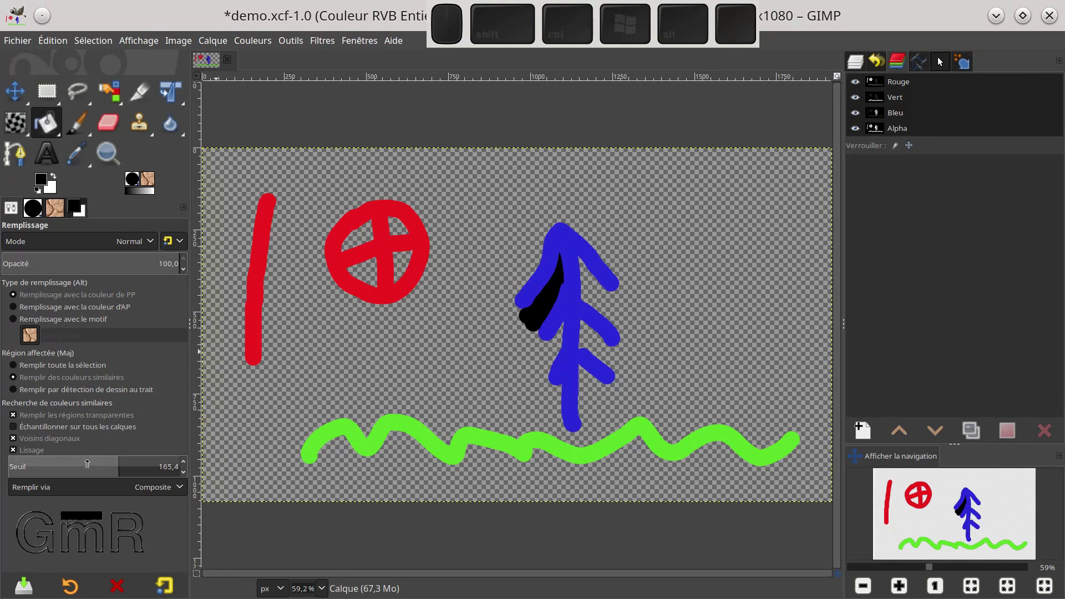
Step: Set the fill criterion to Rouge, try black fills on the transparent background and the green wavy line, and undo the second fill
click(137, 488)
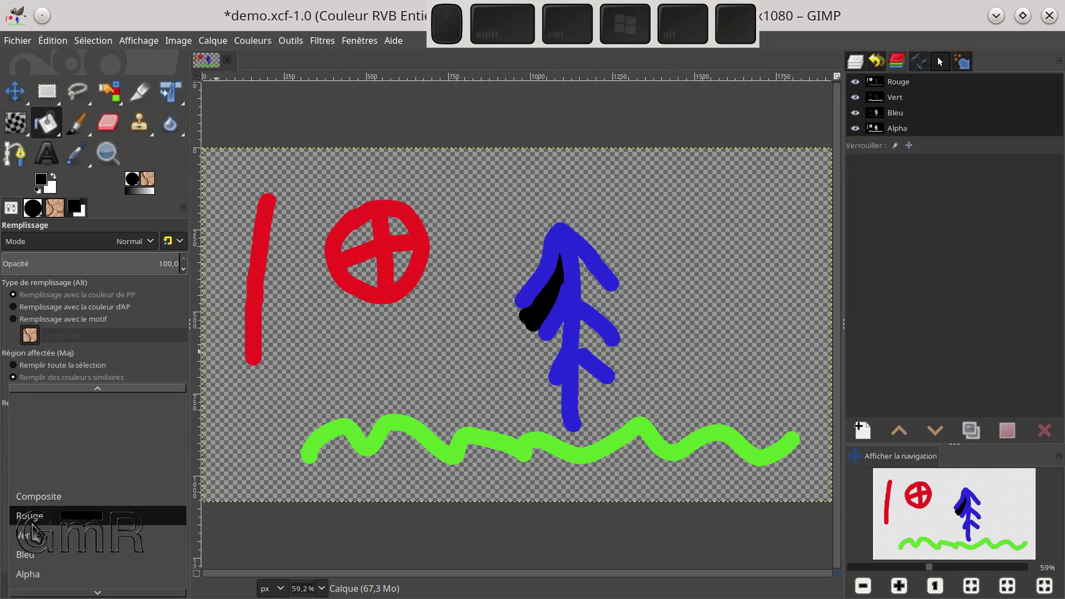
click(48, 517)
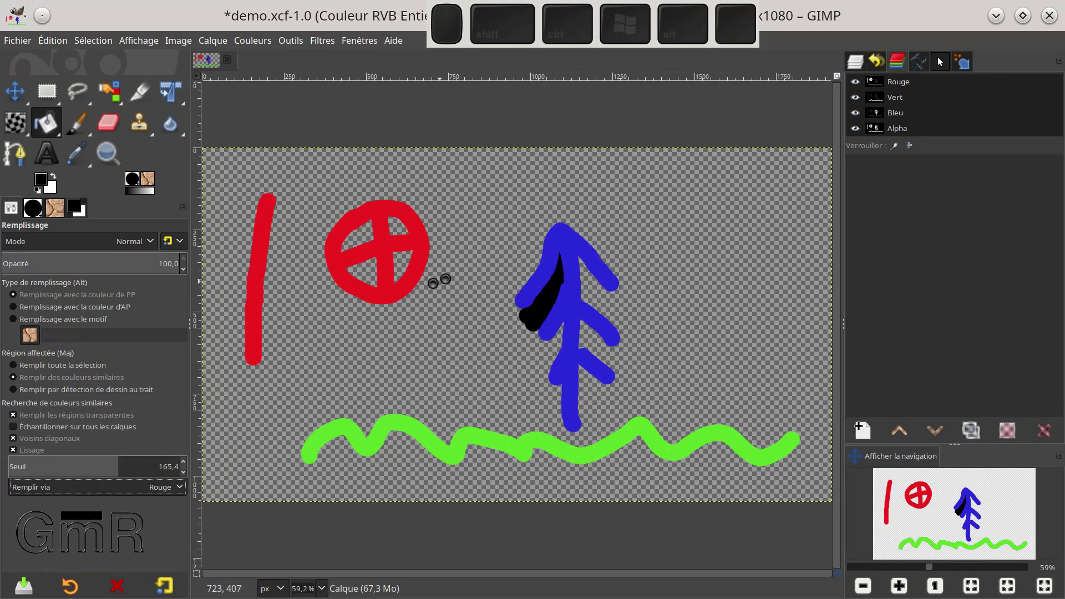
click(441, 281)
click(462, 273)
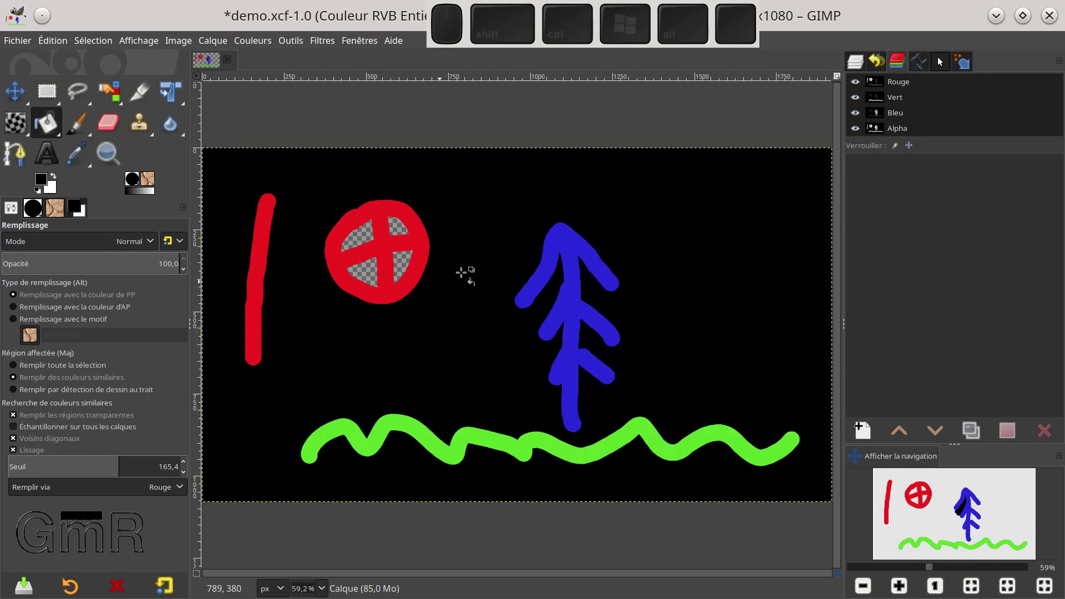
click(605, 447)
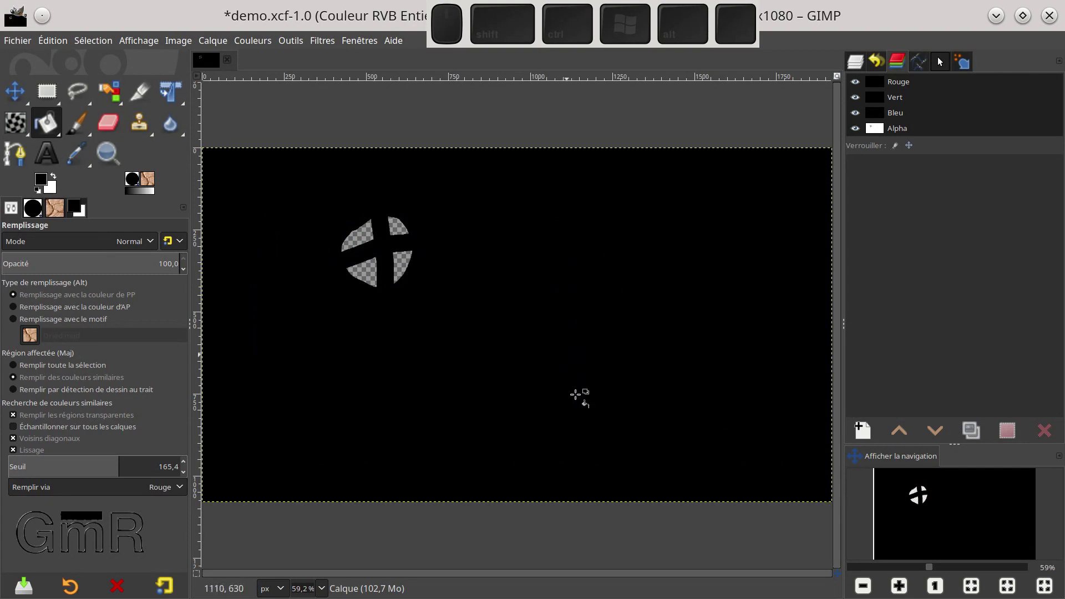
key(ctrl)
key(ctrl+z)
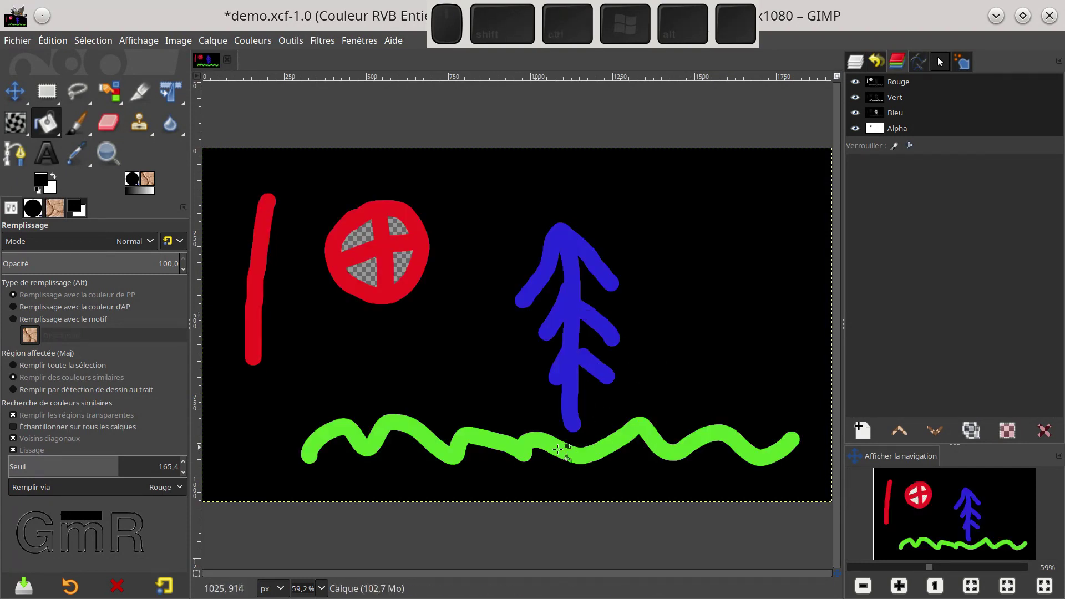
Step: Hide and show the Rouge channel to compare the image, and undo the black background fill
click(856, 83)
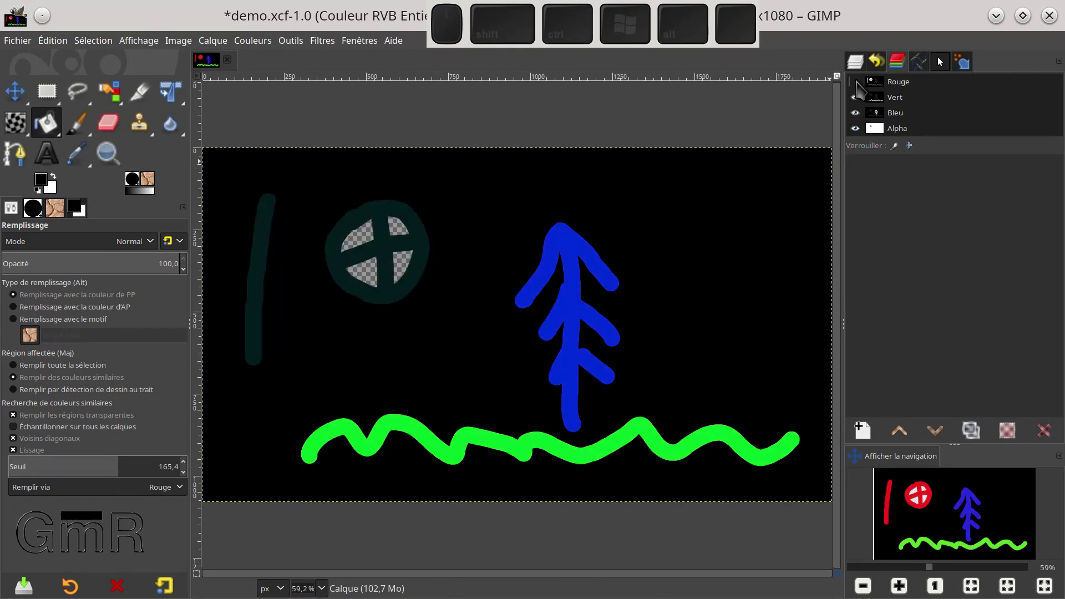
click(856, 82)
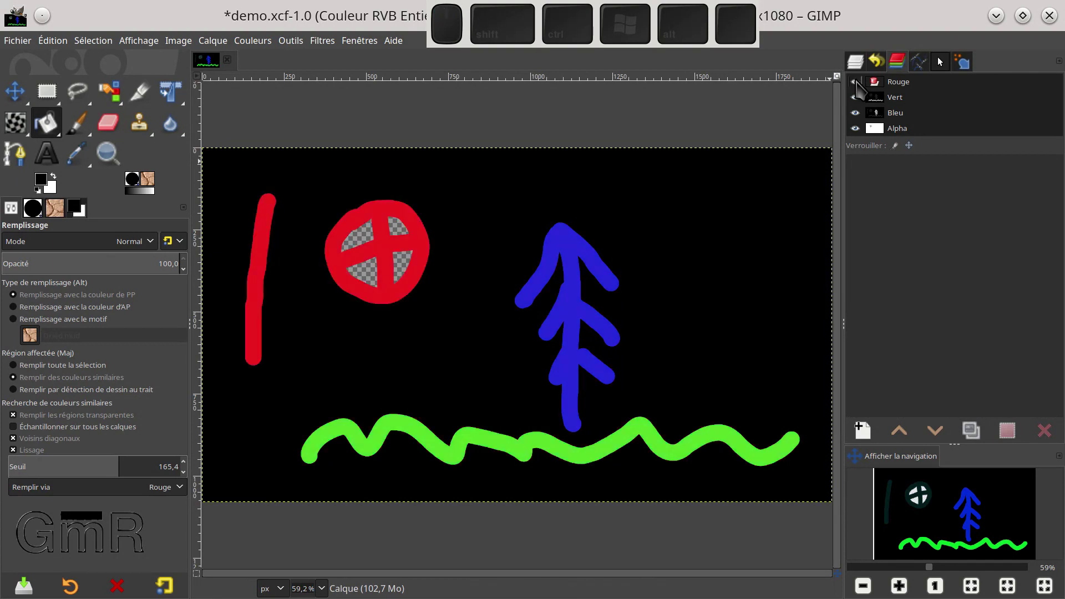
key(ctrl+z)
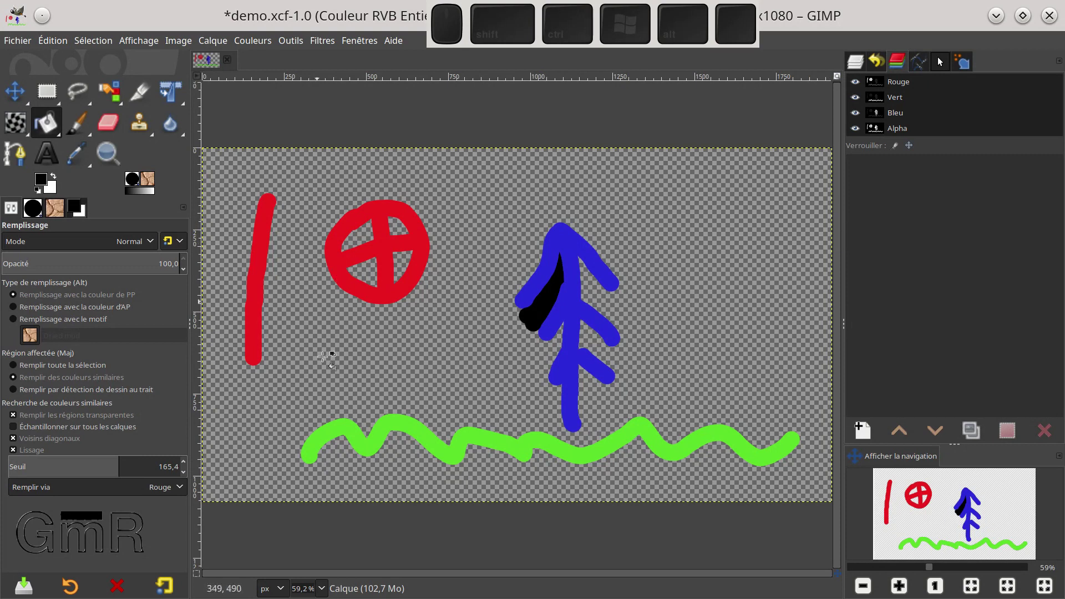
Step: Set the fill criterion to Alpha and try black fills on the transparent background and the red crossed circle, undoing each one
click(166, 488)
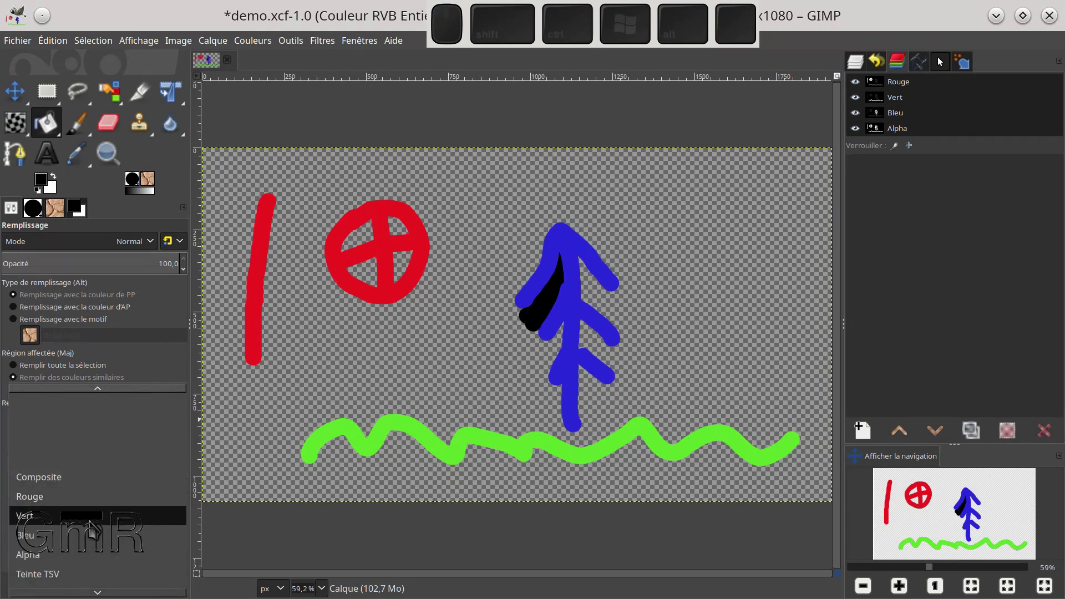
click(91, 554)
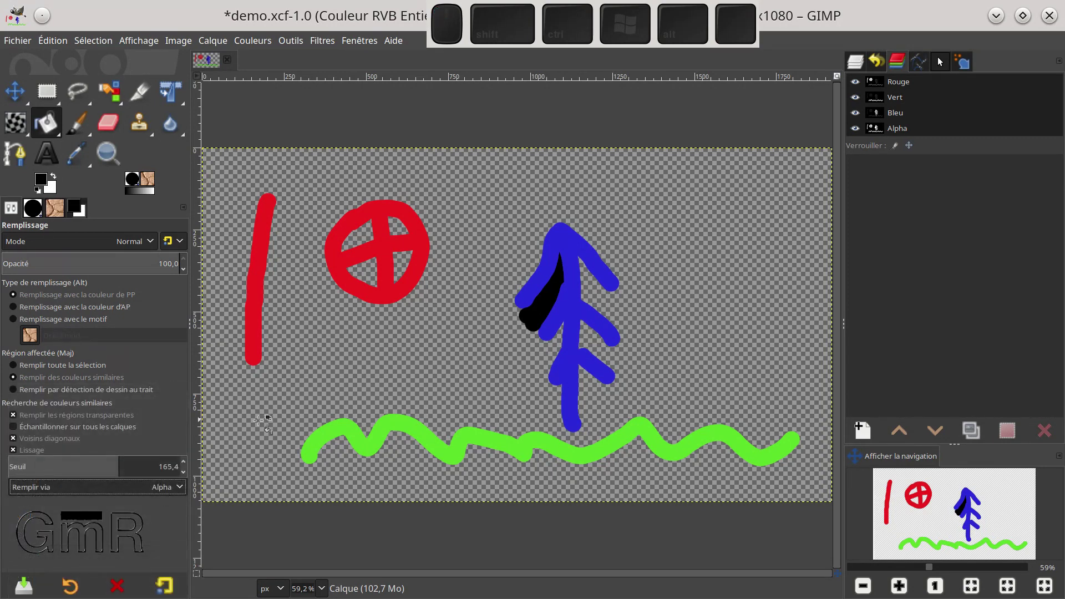
click(342, 337)
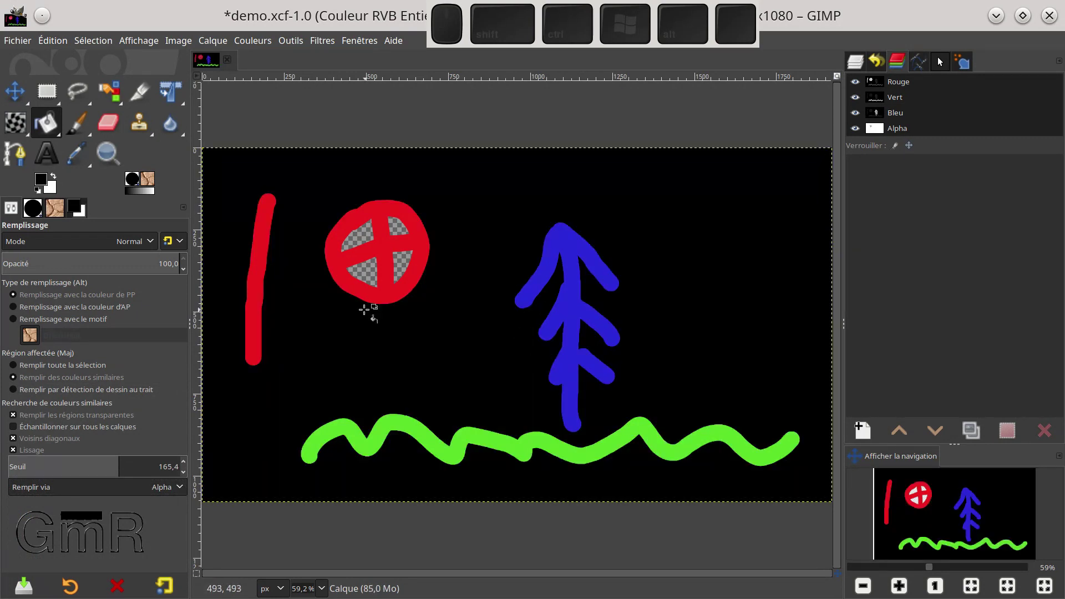
key(ctrl)
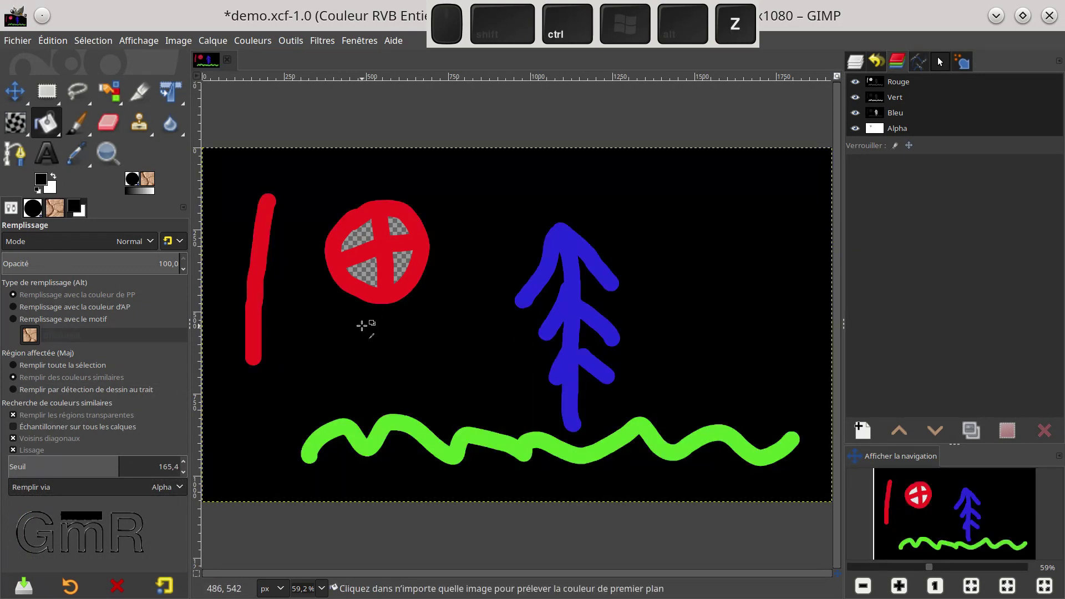
key(ctrl+z)
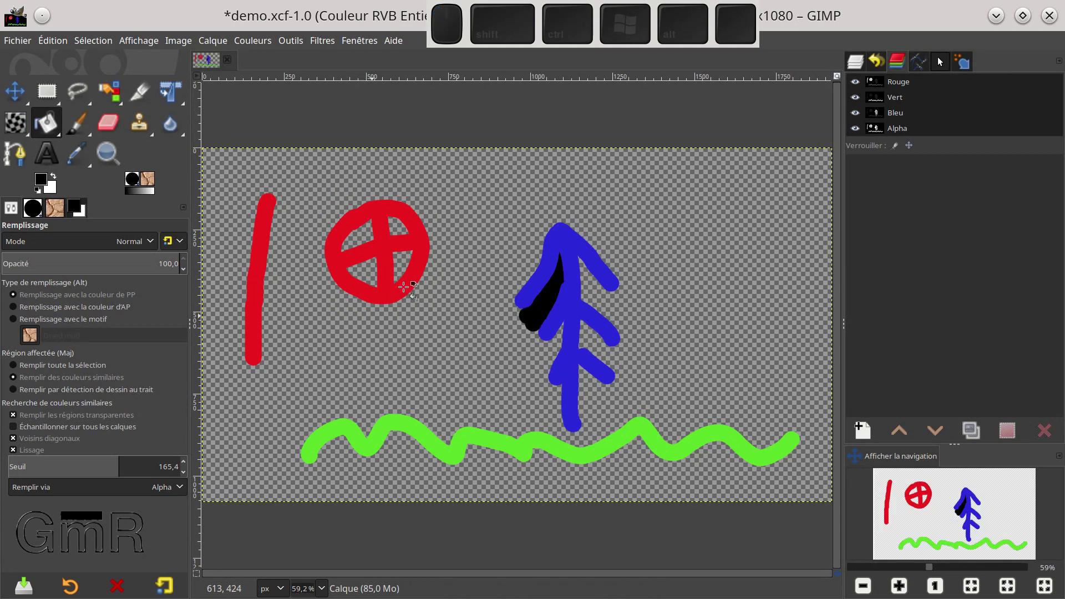
click(403, 286)
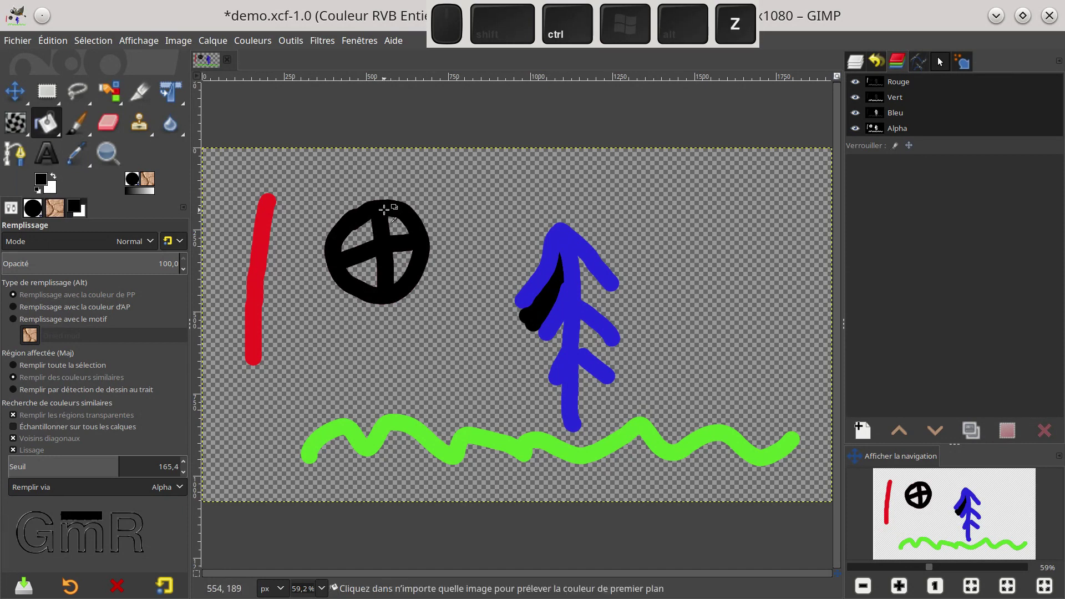
key(ctrl+z)
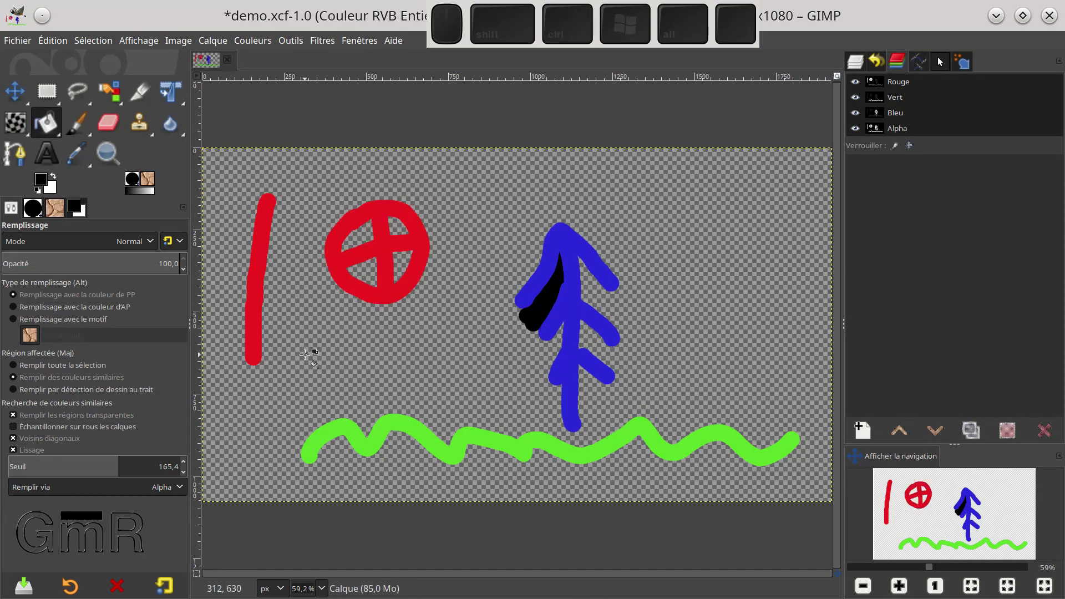
Step: Review the remaining fill criteria, set the criterion to Composite, and switch the affected area to fill by line art detection
click(173, 488)
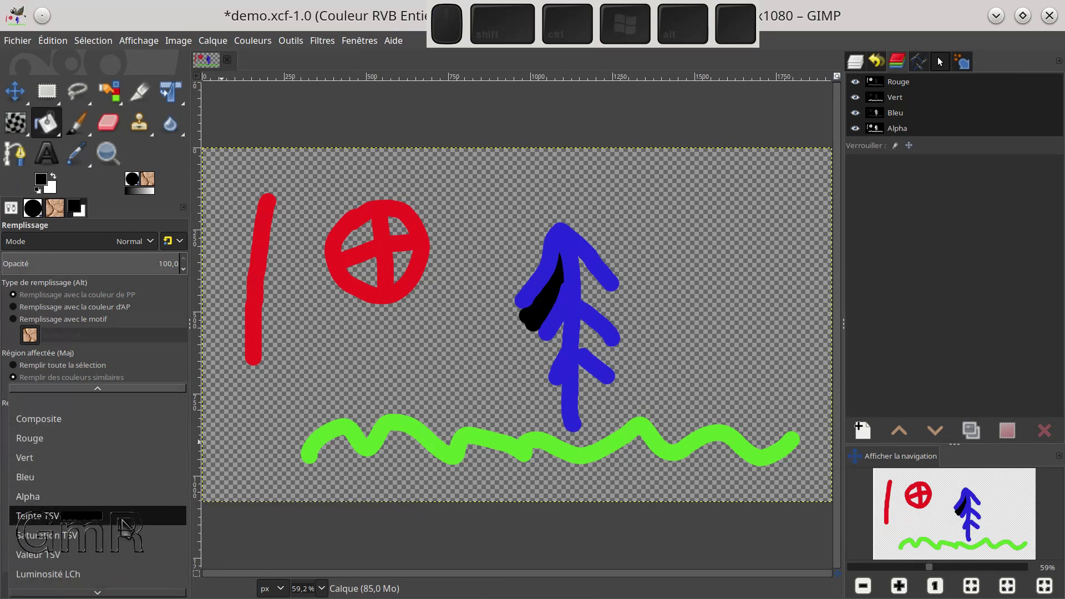
scroll(111, 569, down, 1)
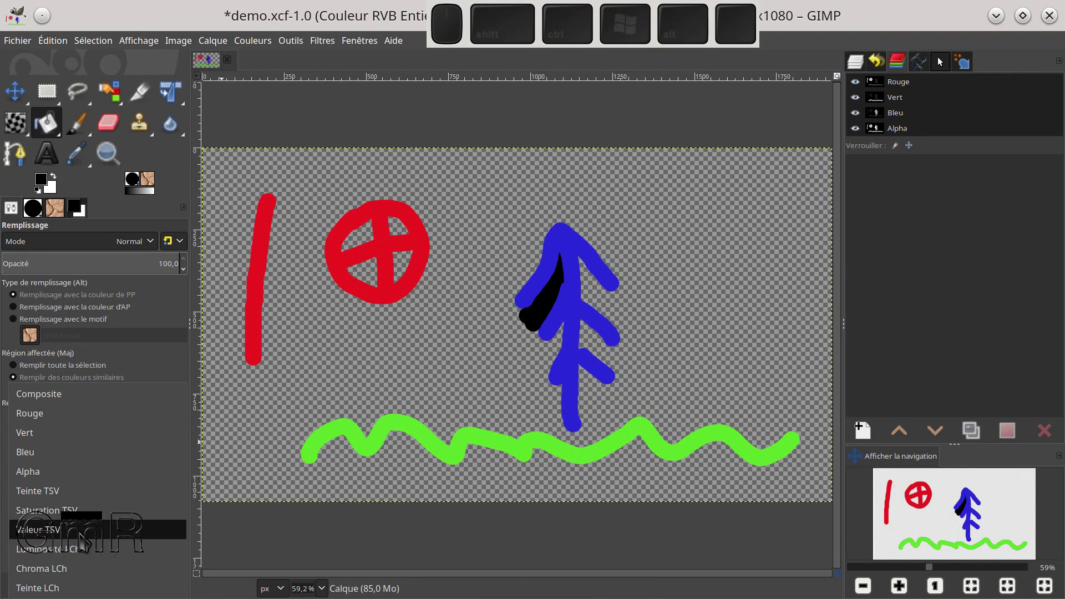
click(50, 394)
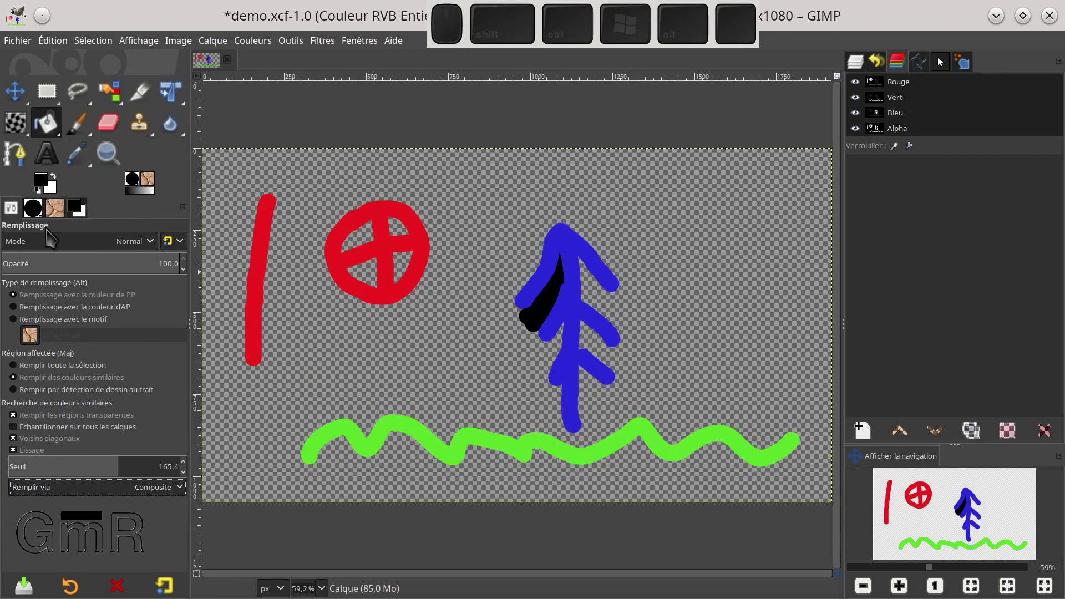
click(45, 391)
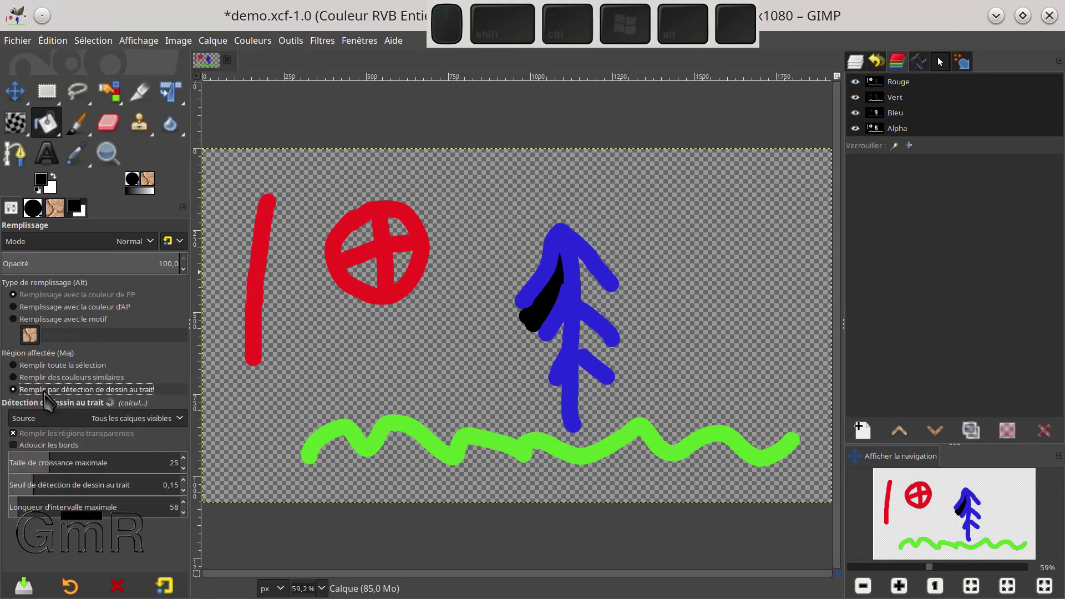